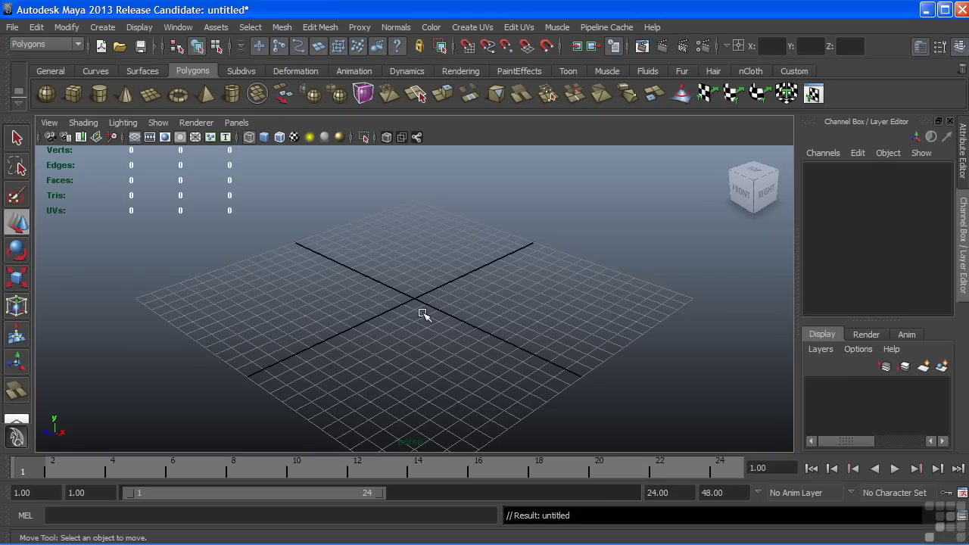
Step: Set the current project to the Projects folder inside Chapter5
left_click(12, 28)
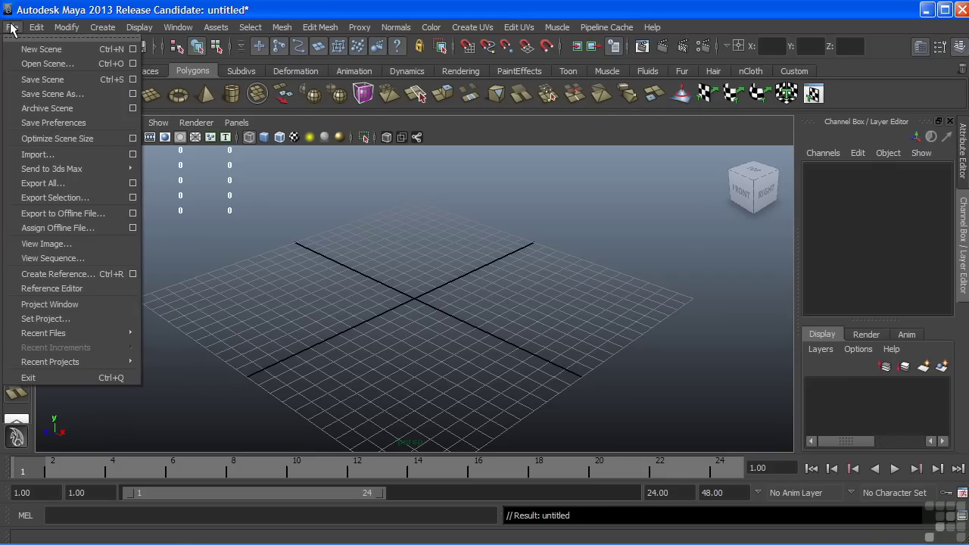
left_click(48, 321)
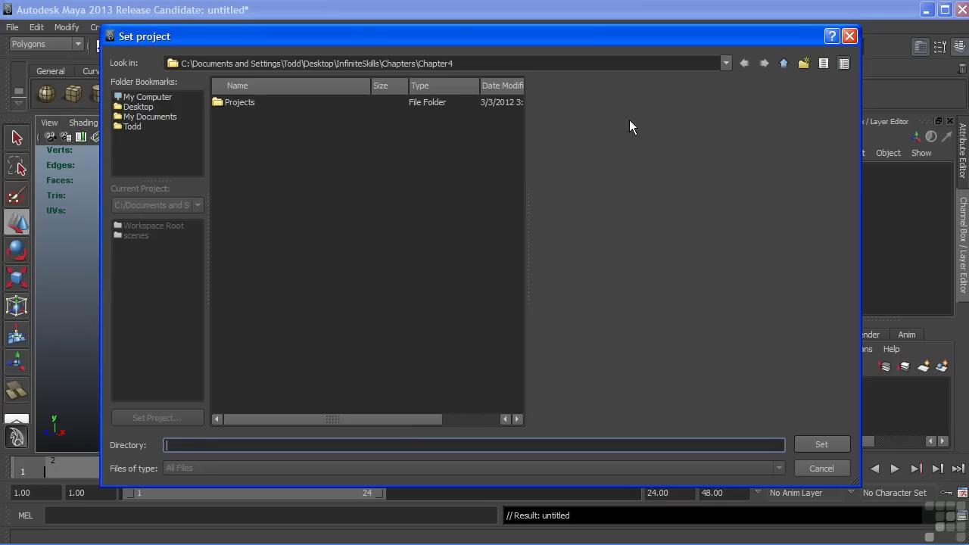
left_click(785, 63)
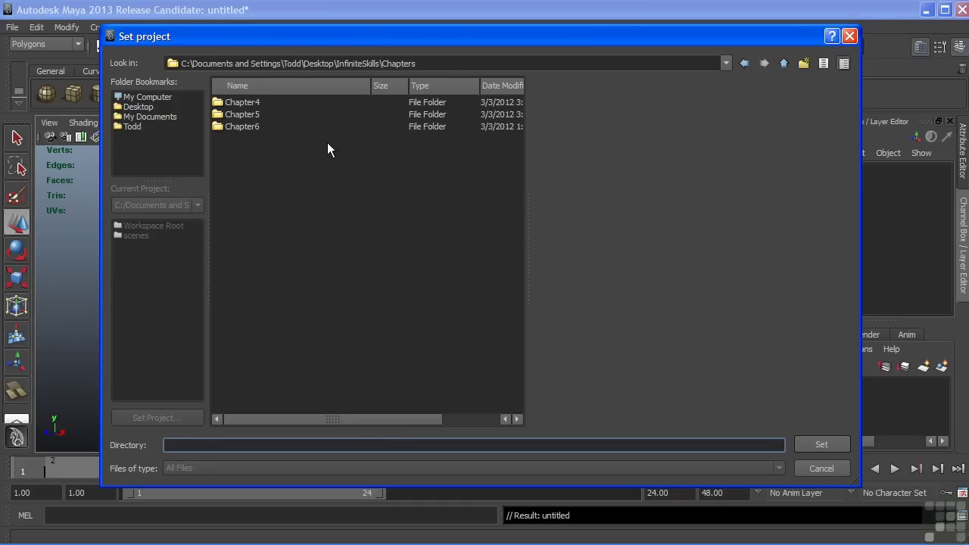
double_click(251, 118)
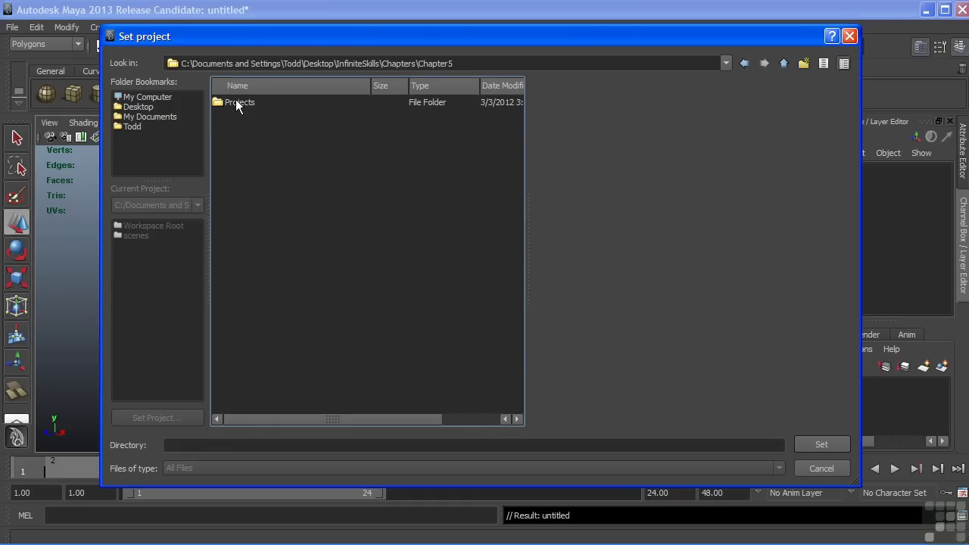
left_click(236, 103)
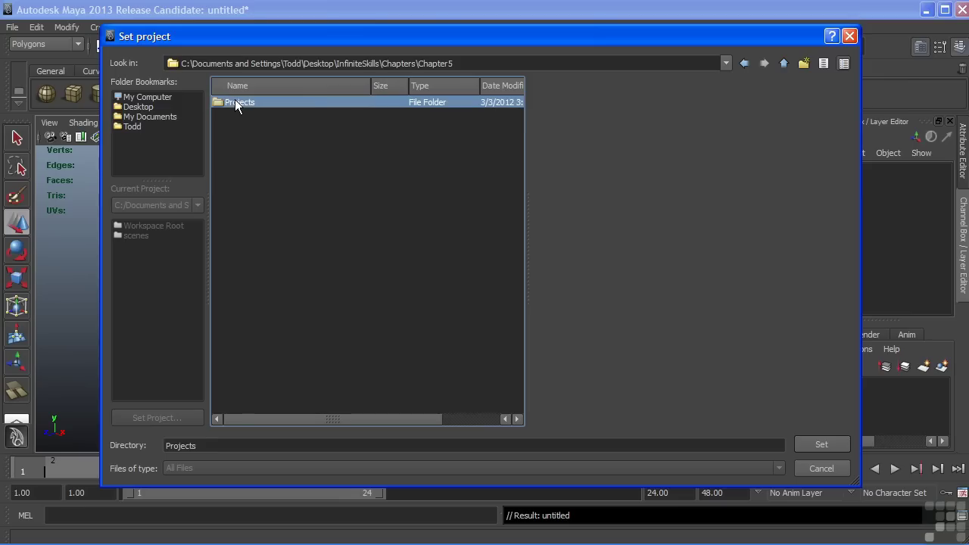
left_click(824, 444)
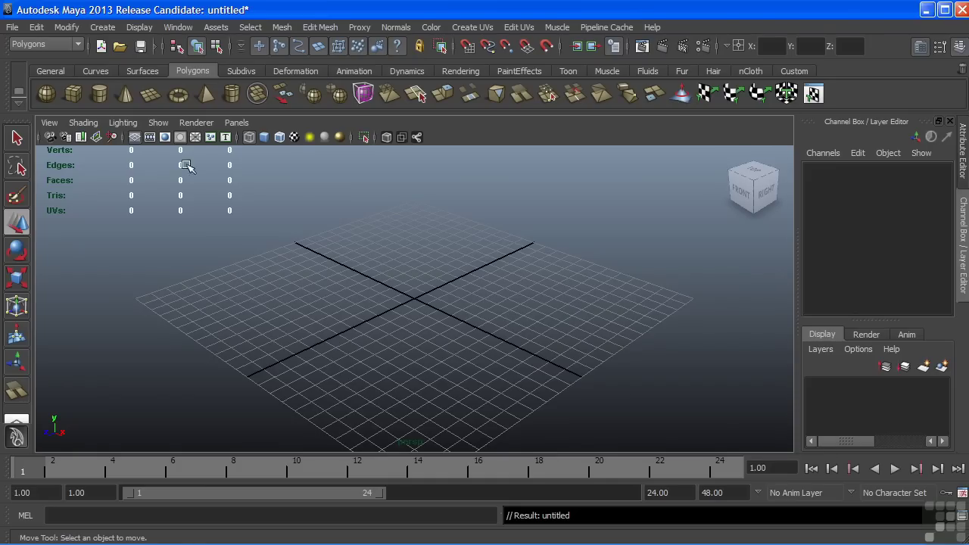
Step: Open the scene crow1.mb from the project's scenes folder
left_click(12, 28)
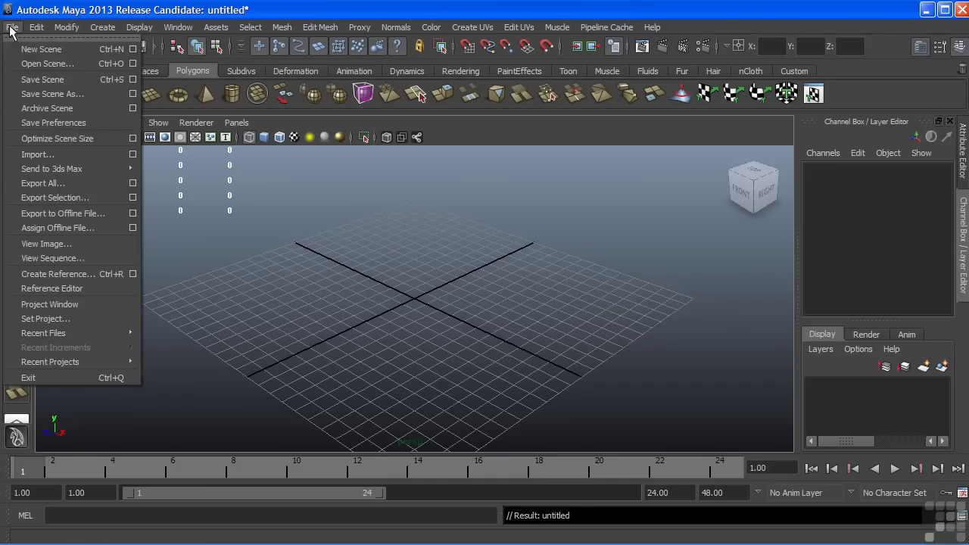
left_click(44, 64)
left_click(254, 103)
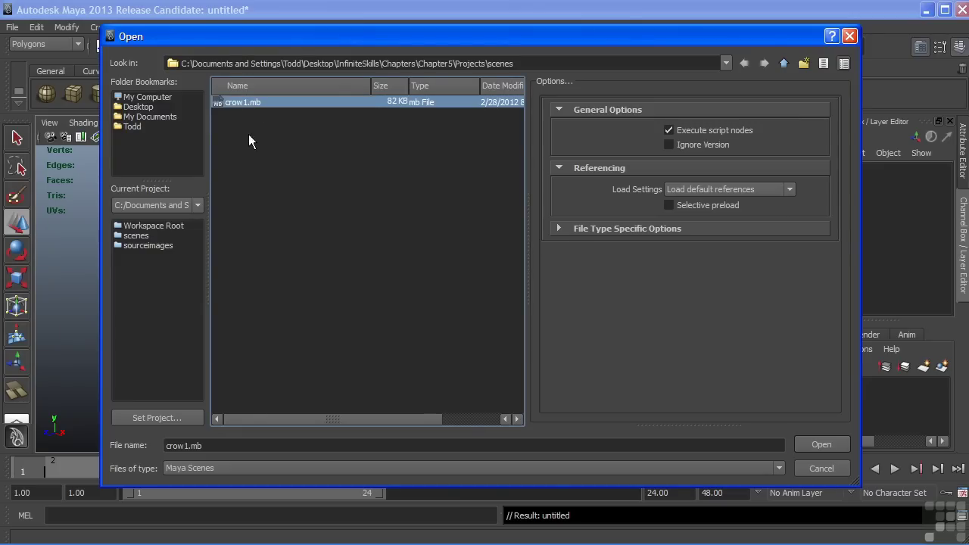
left_click(823, 447)
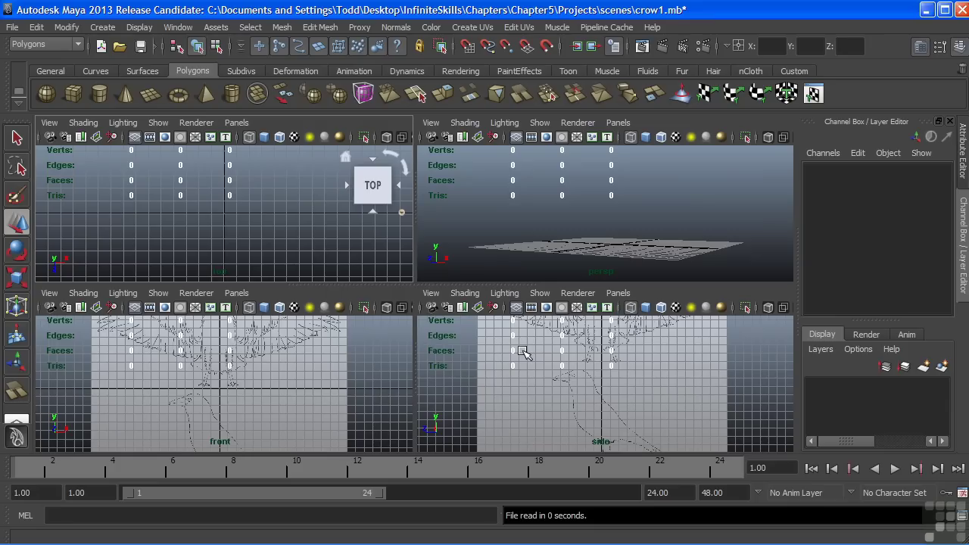
Step: Maximize the side view with the crow reference drawing and create a polygon cube
key("space")
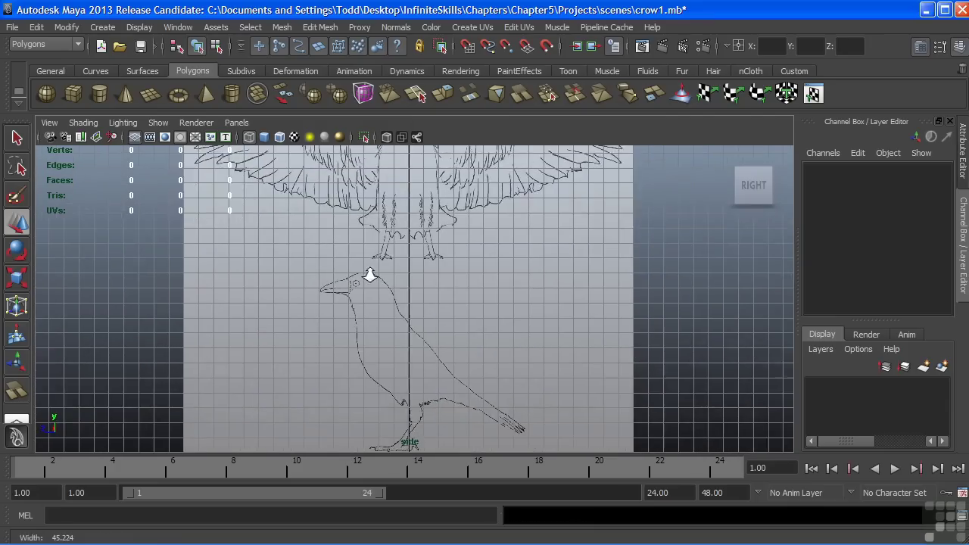
right_click_drag(370, 274, 220, 275, "alt")
middle_click_drag(336, 238, 327, 272, "alt")
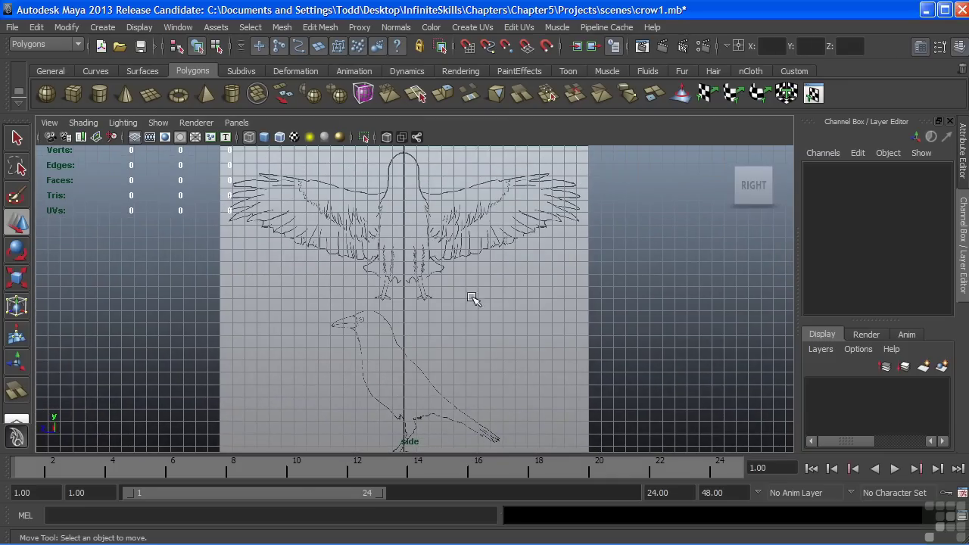
right_click_drag(437, 298, 357, 294, "alt")
mouse_move(471, 291)
middle_mouse_down("alt")
mouse_move(474, 282)
mouse_move(484, 290)
middle_mouse_up("alt")
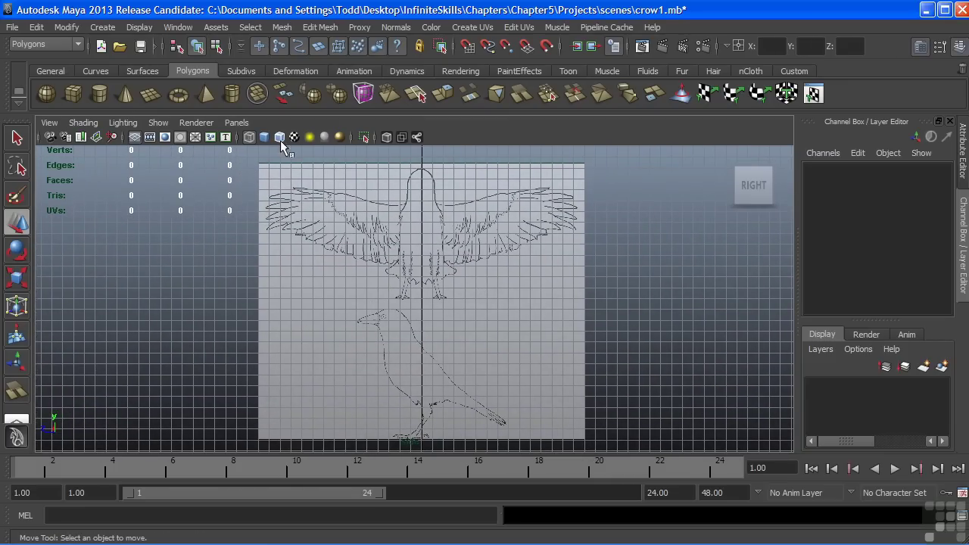
left_click(102, 26)
mouse_move(119, 67)
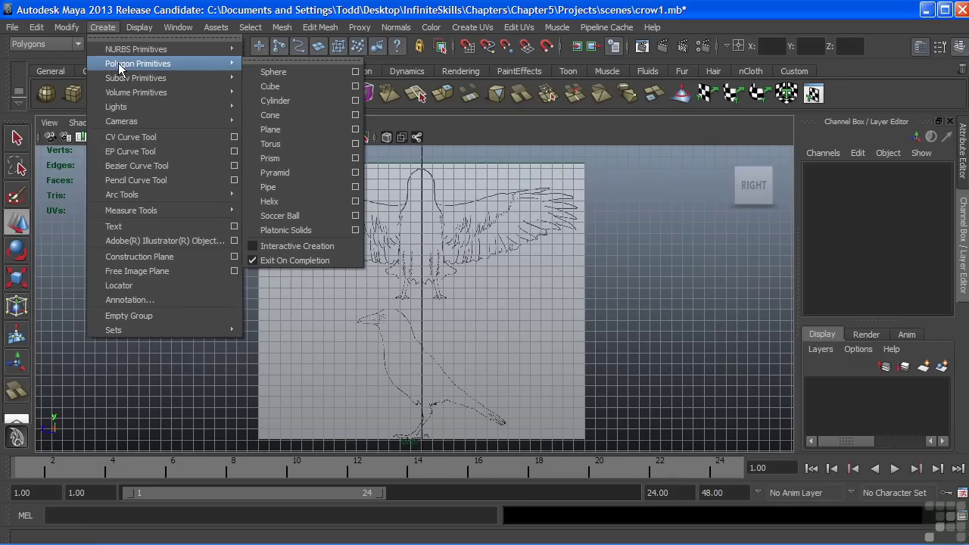
left_click(276, 85)
Step: Move the cube up and forward from the origin into the neck area of the side-profile crow
middle_click_drag(448, 374, 443, 348, "alt")
left_click_drag(416, 413, 401, 330)
right_click_drag(402, 391, 517, 359, "alt")
middle_click_drag(518, 359, 512, 246, "alt")
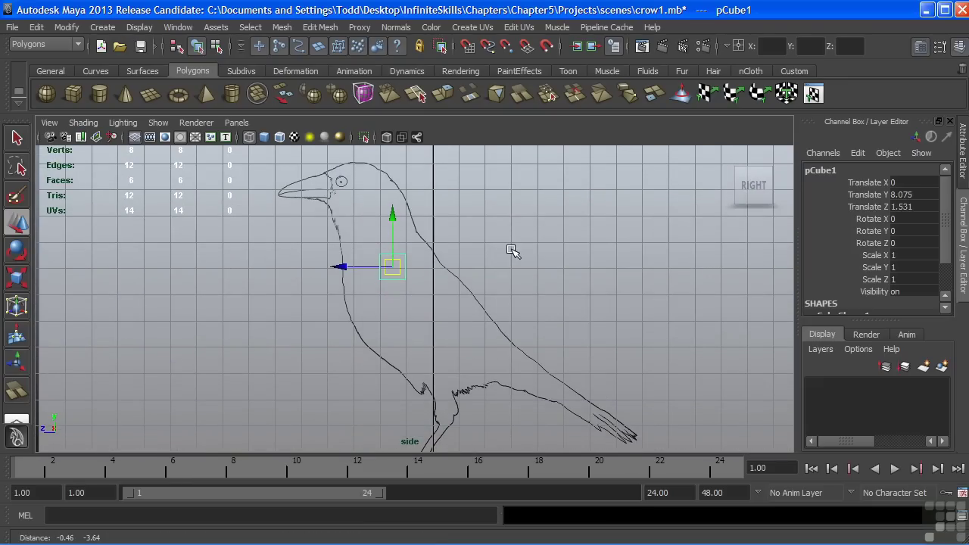
middle_click_drag(391, 266, 404, 292, "alt")
left_click_drag(404, 291, 416, 253)
Step: Scale the cube to about 2.75 in X and Z, tilt it about 23° around X, and position it over the crow's upper neck
key("r")
middle_click_drag(416, 253, 411, 305, "alt")
right_click_drag(411, 306, 401, 300, "alt")
left_click_drag(387, 231, 388, 254)
key("e")
key("w")
left_click_drag(386, 300, 395, 279)
Step: Refine the cube's neck fit with Y scale about 1.64, X rotation about 18°, and translation about 10.25 in Y and 2.46 in Z
key("r")
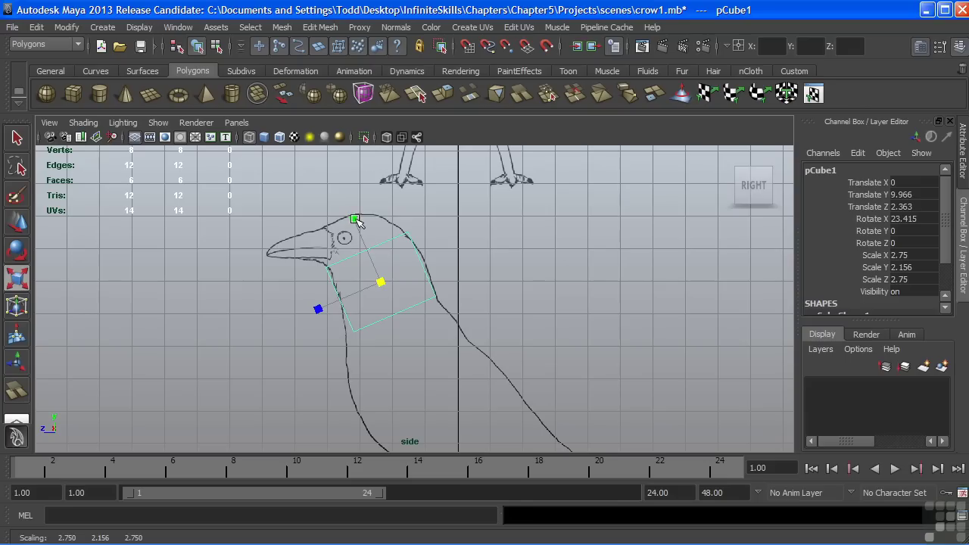
left_click_drag(354, 220, 363, 235)
middle_click_drag(386, 290, 389, 286, "alt")
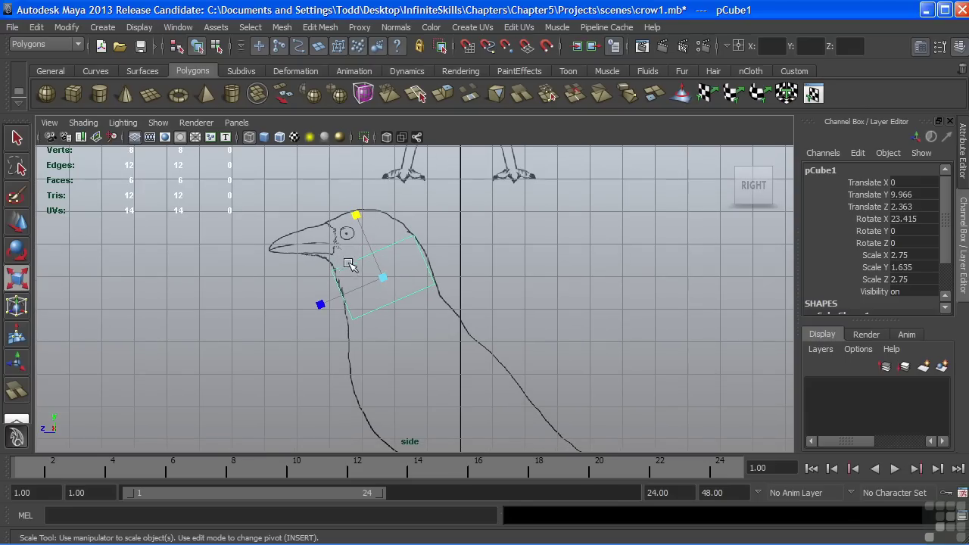
key("e")
left_click_drag(443, 261, 450, 267)
key("r")
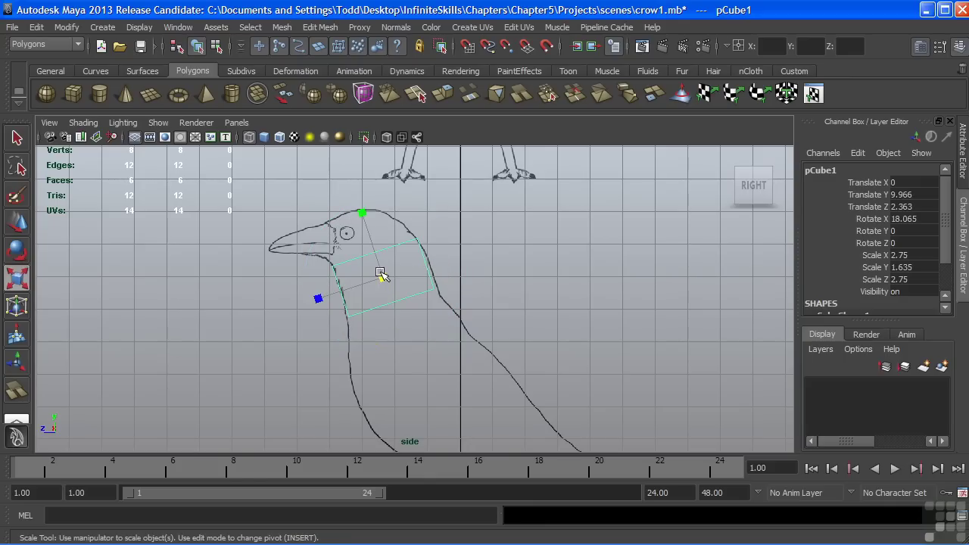
key("w")
left_click_drag(384, 276, 382, 267)
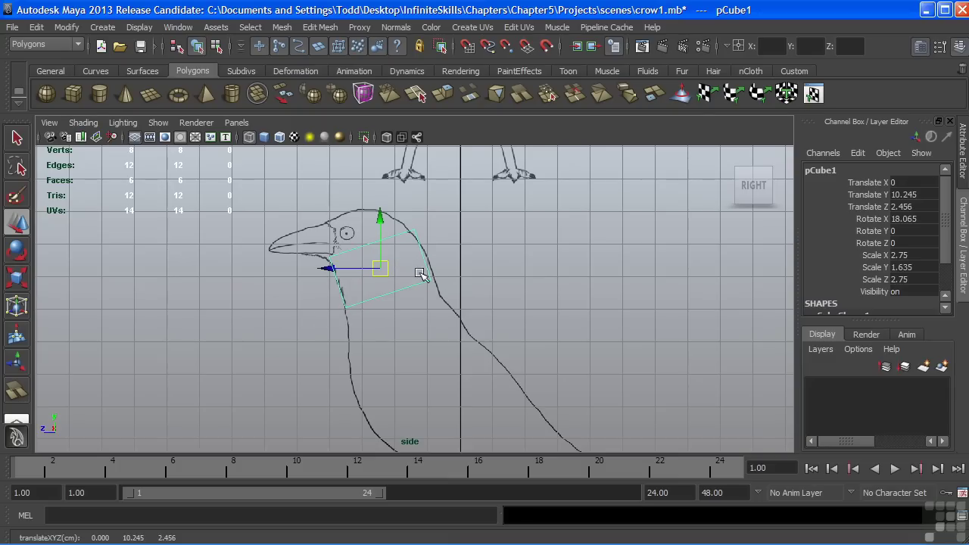
Step: Select the cube's bottom face and extrude it downward along the crow's neck, to about Y 8.15 and Z 1.77
mouse_move(419, 290)
middle_mouse_down("alt")
mouse_move(379, 232)
mouse_move(426, 298)
mouse_move(356, 247)
mouse_move(375, 260)
mouse_move(381, 311)
middle_mouse_up("alt")
right_click_drag(311, 305, 387, 306, "alt")
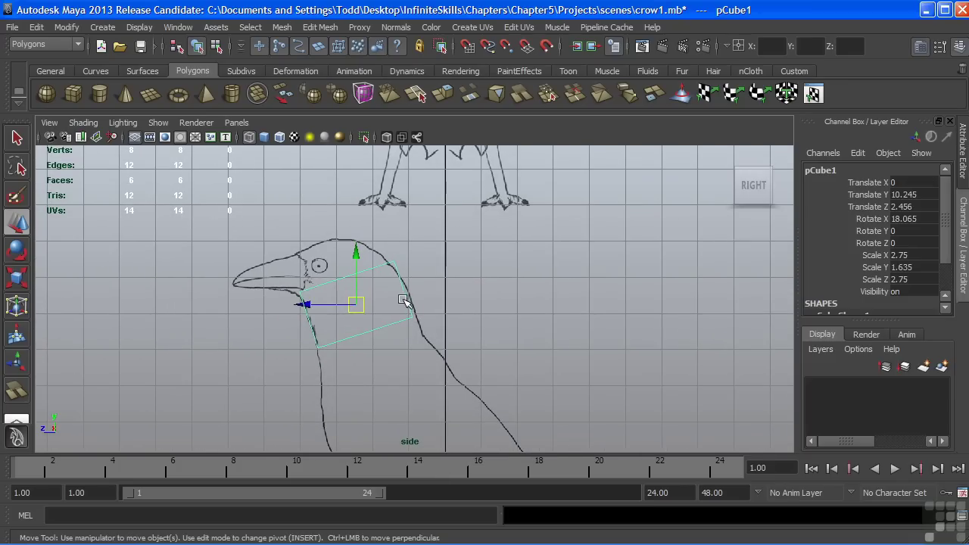
middle_click_drag(390, 292, 381, 270, "alt")
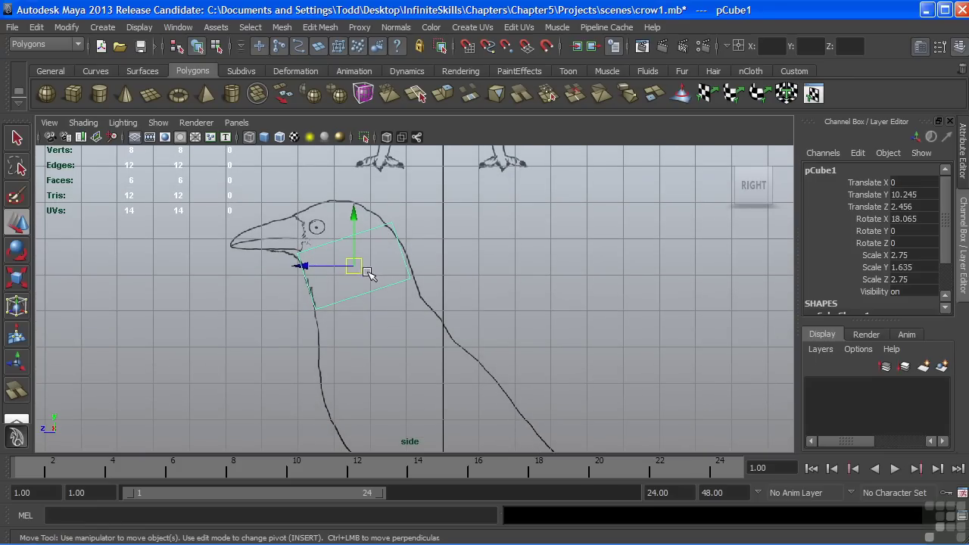
middle_click_drag(385, 260, 384, 192, "alt")
right_click_drag(478, 305, 383, 226, "alt")
middle_click_drag(370, 226, 370, 246, "alt")
right_click_drag(368, 252, 372, 281)
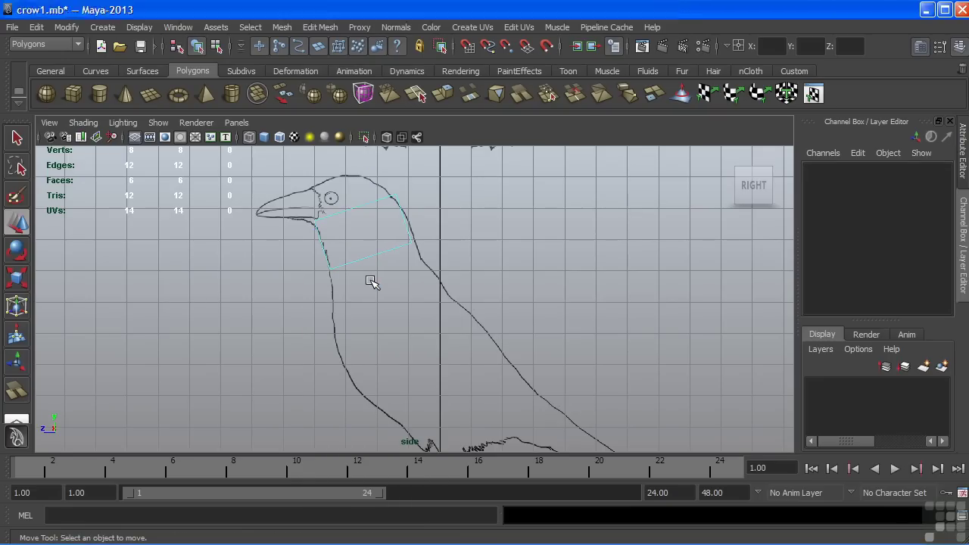
left_click(374, 256)
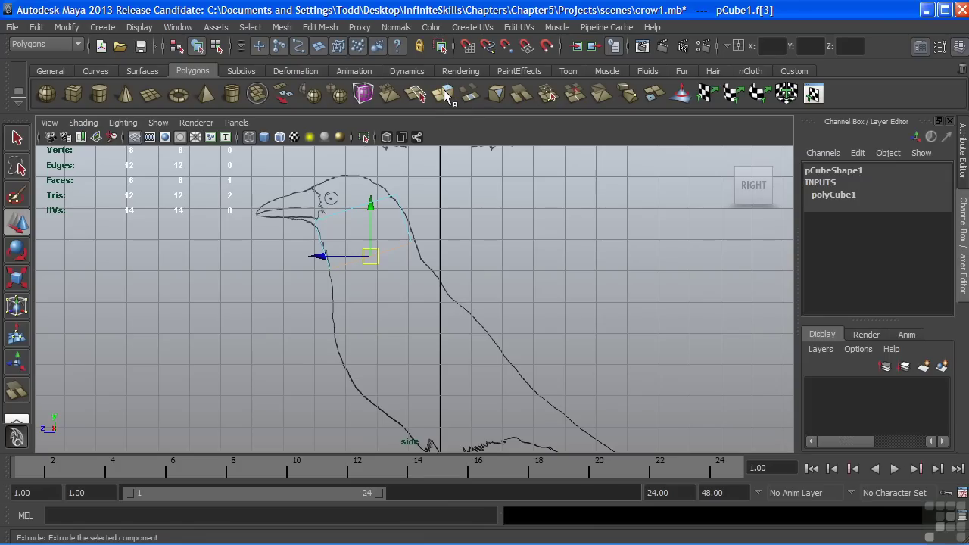
left_click(320, 28)
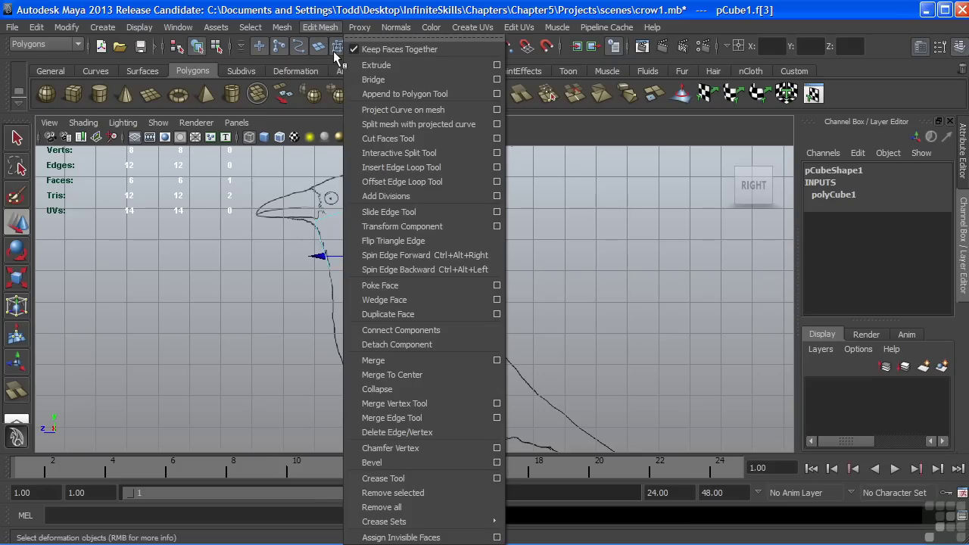
left_click(383, 64)
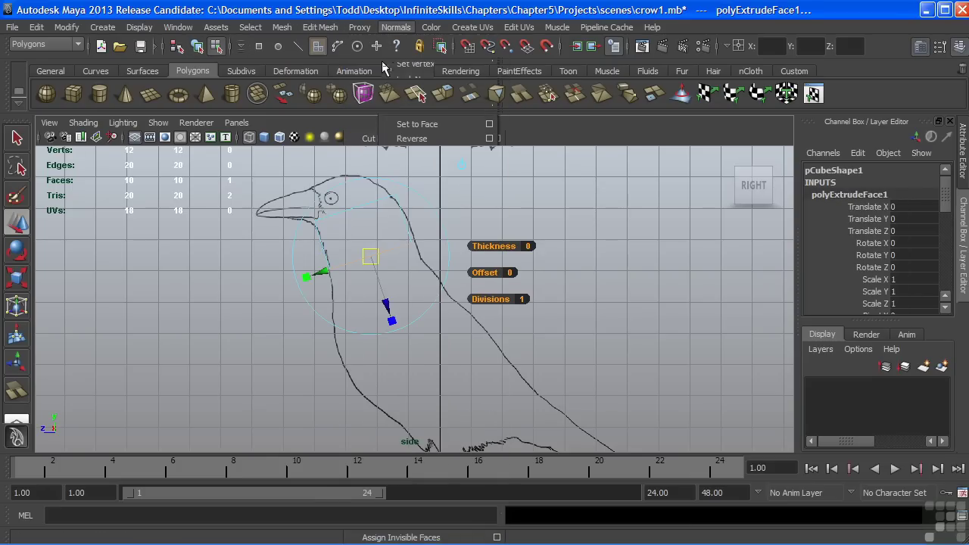
middle_click_drag(388, 267, 386, 276, "alt")
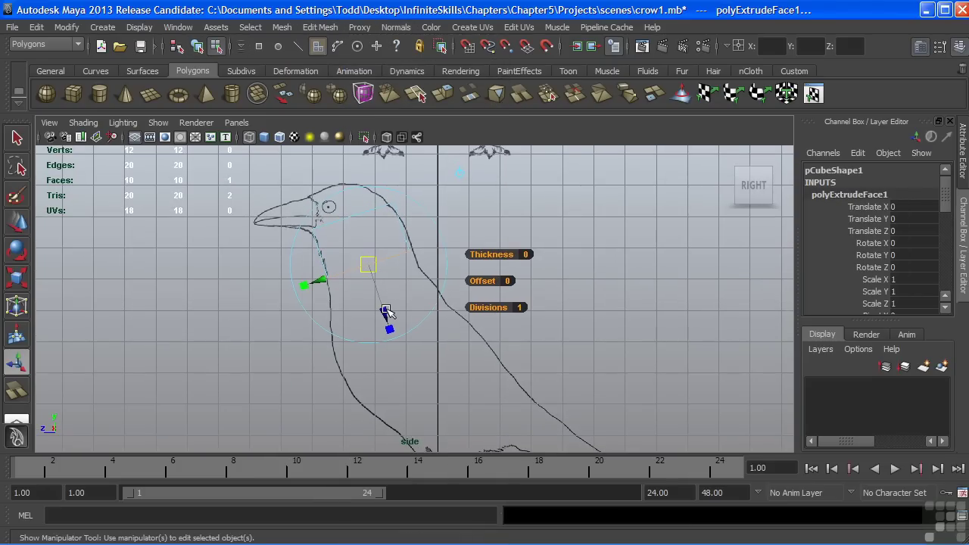
left_click_drag(385, 311, 395, 354)
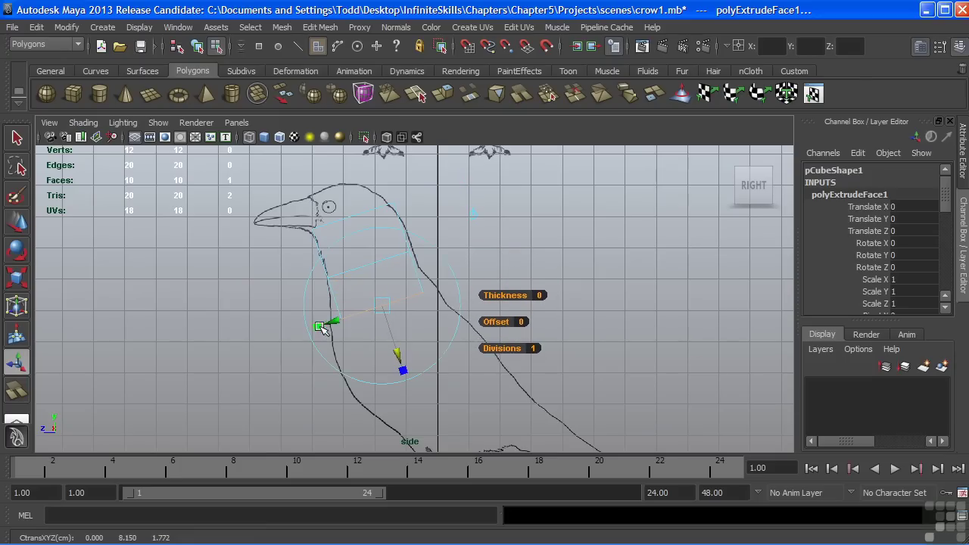
Step: Scale the extruded face to the neck outline's width, rotate it about 8° around X, and reposition it within the outline
left_click_drag(321, 326, 298, 327)
left_click(452, 267)
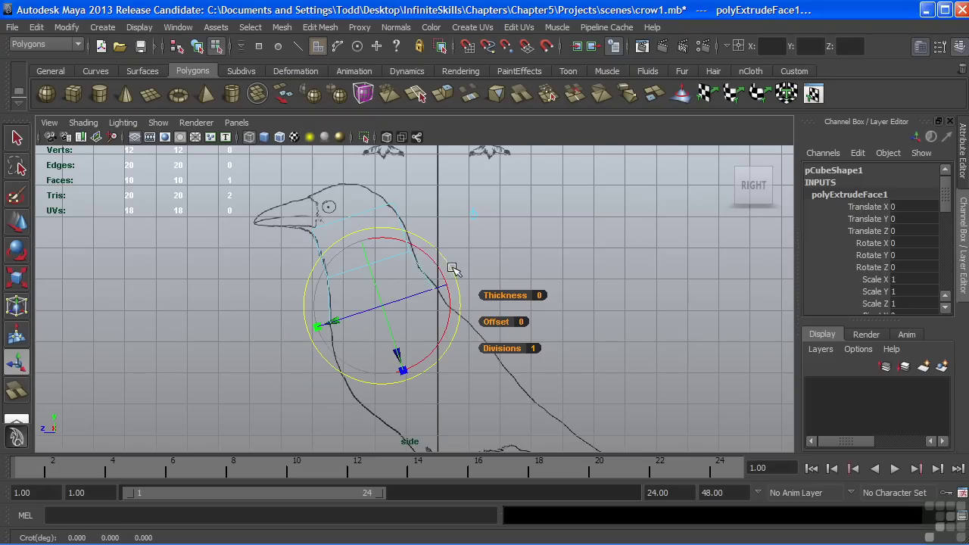
left_click_drag(428, 255, 419, 250)
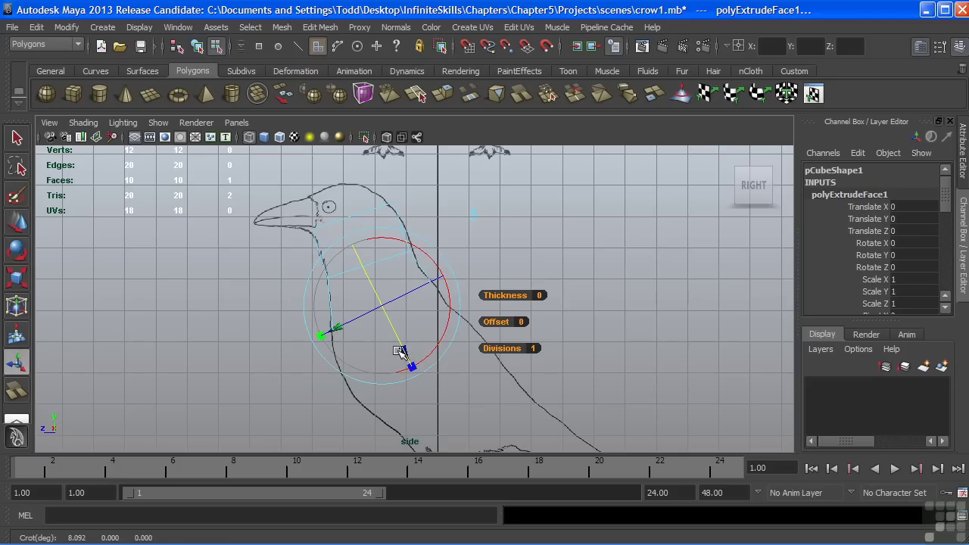
left_click_drag(399, 351, 384, 303)
Step: Extrude the bottom face again toward the chest, scale its width by about 1.29, and position it at about Y 6.55, Z 0.89
middle_click_drag(447, 271, 431, 237, "alt")
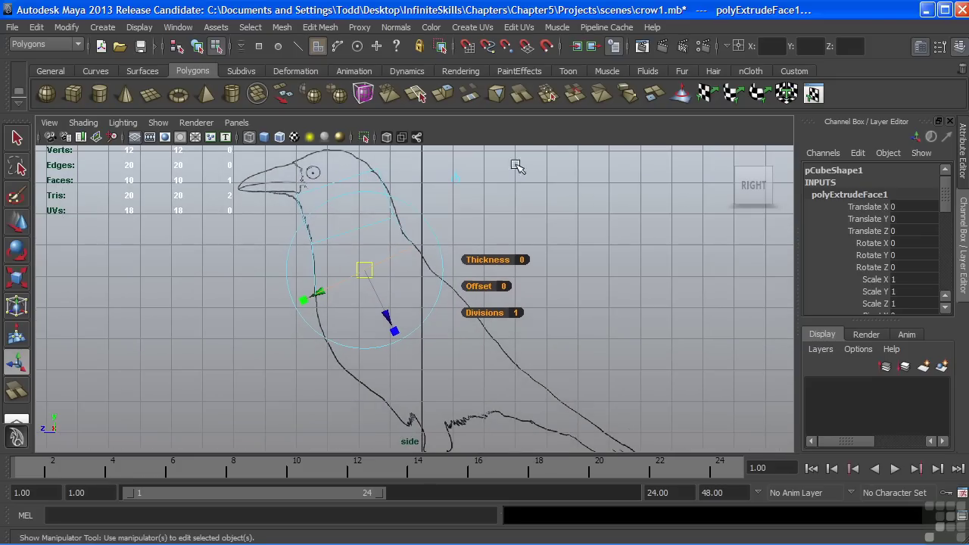
left_click(442, 94)
middle_click_drag(480, 255, 473, 237, "alt")
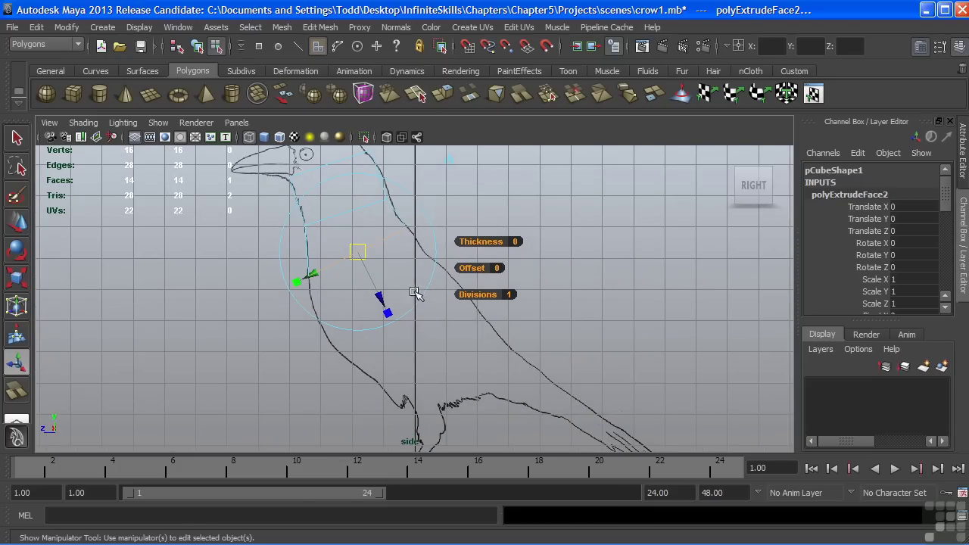
left_click_drag(380, 295, 405, 350)
mouse_move(322, 337)
left_mouse_down()
mouse_move(303, 340)
mouse_move(349, 327)
mouse_move(324, 335)
left_mouse_up()
left_click(342, 330)
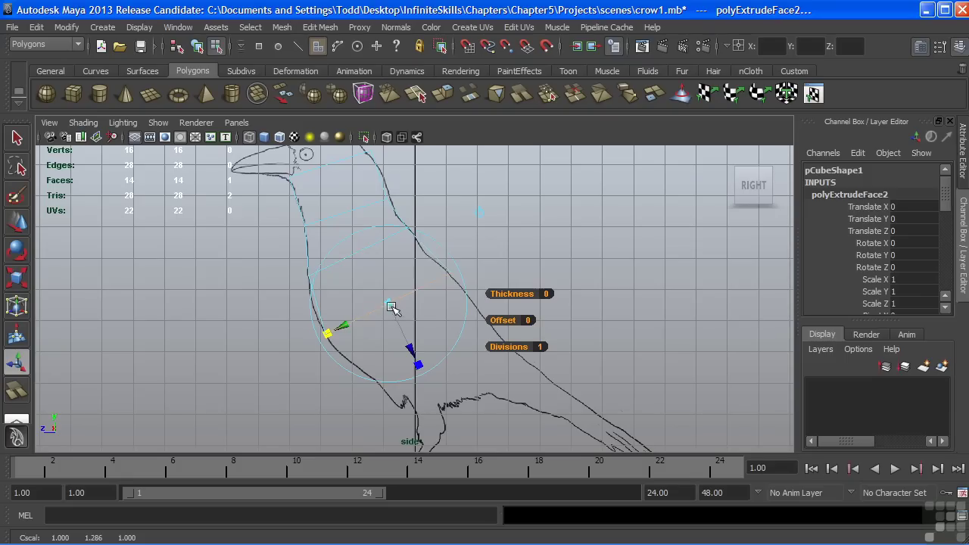
left_click(347, 328)
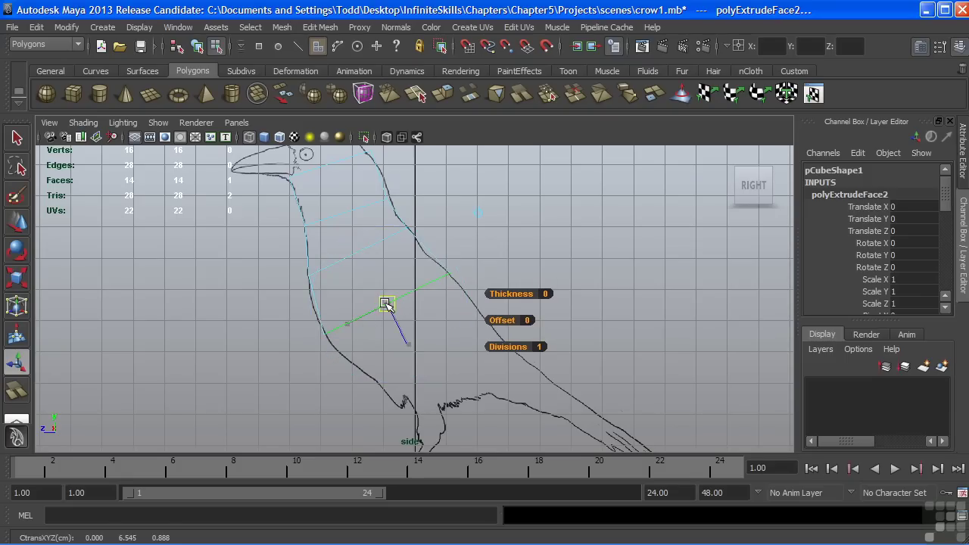
Step: Rotate the second extruded face about 11° around X to follow the slant of the crow's body
middle_click_drag(452, 258, 426, 223, "alt")
left_click(431, 232)
left_click_drag(418, 231, 407, 220)
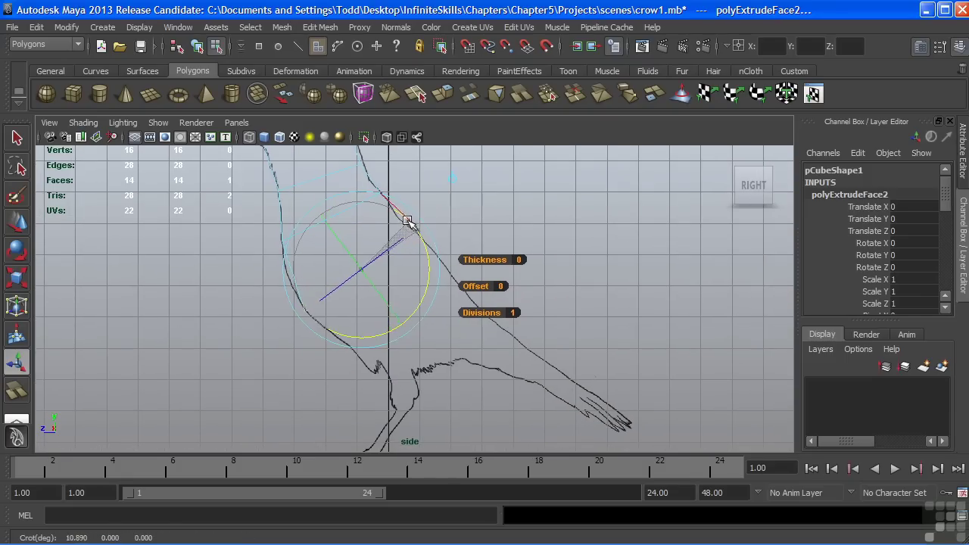
middle_click_drag(416, 226, 451, 284, "alt")
right_click_drag(452, 283, 348, 280, "alt")
middle_click_drag(371, 289, 365, 277, "alt")
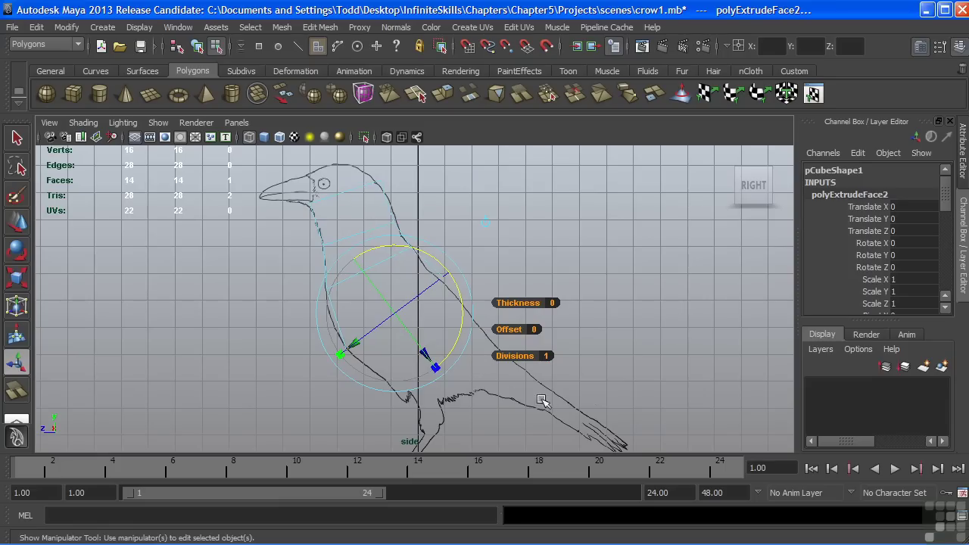
middle_click_drag(480, 293, 468, 271, "alt")
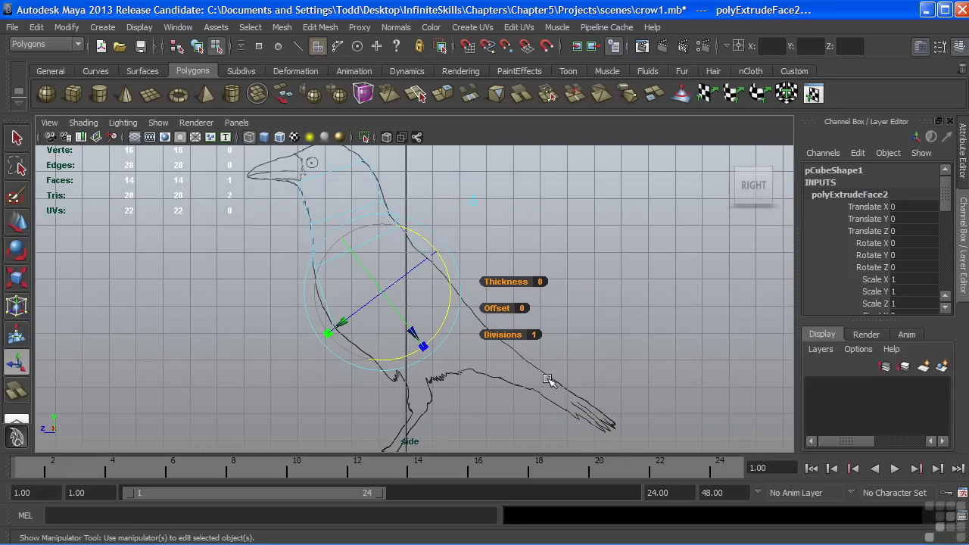
Step: Extrude the selected end face again and pull it down the body to the outline near the top of the legs
mouse_move(311, 155)
middle_mouse_down("alt")
mouse_move(313, 214)
mouse_move(313, 172)
middle_mouse_up("alt")
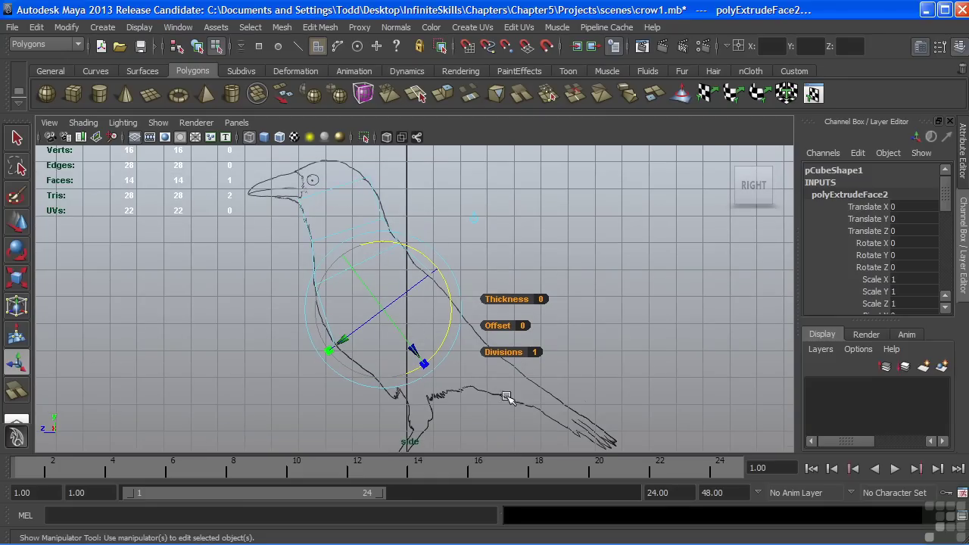
middle_click_drag(413, 301, 412, 277, "alt")
right_click_drag(356, 307, 456, 318, "alt")
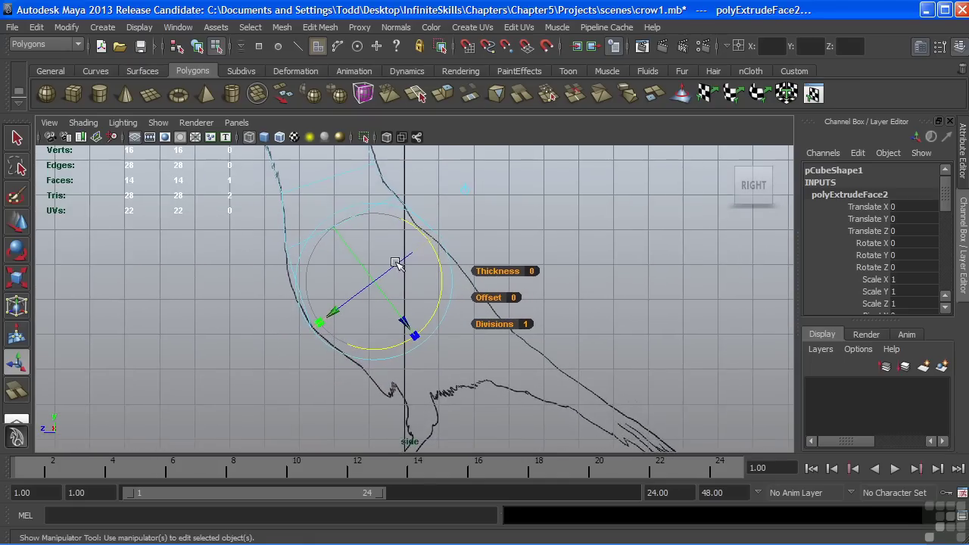
middle_click_drag(396, 262, 380, 293, "alt")
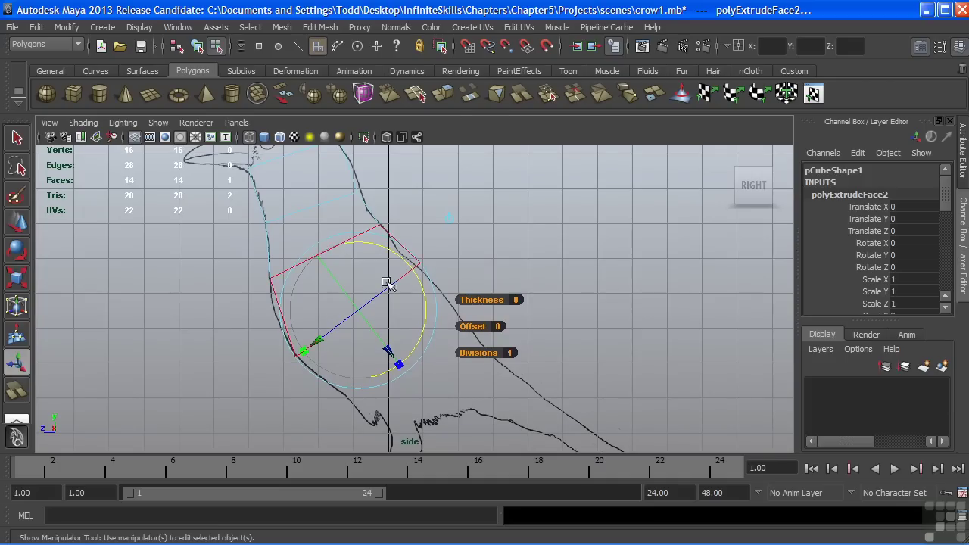
left_click(445, 95)
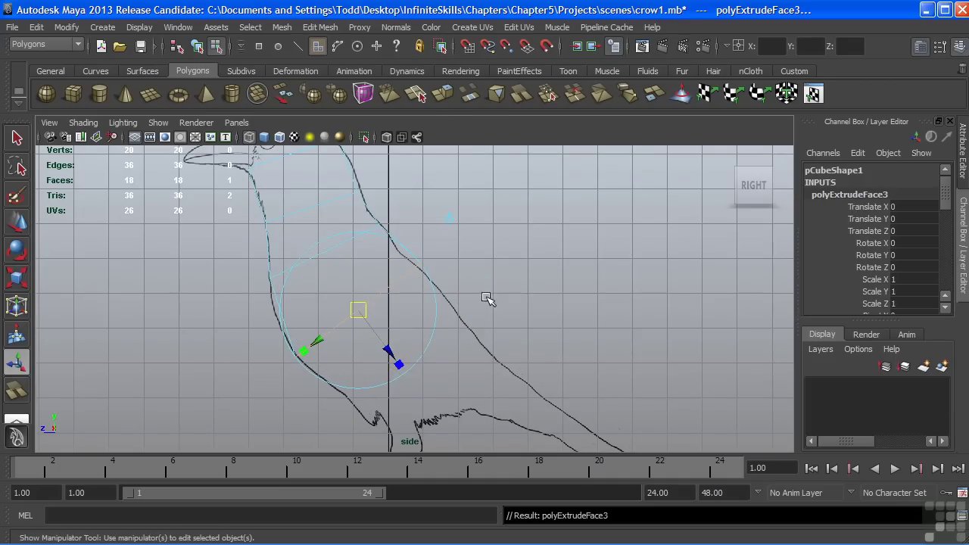
middle_click_drag(487, 297, 464, 264, "alt")
middle_click_drag(389, 350, 381, 346, "alt")
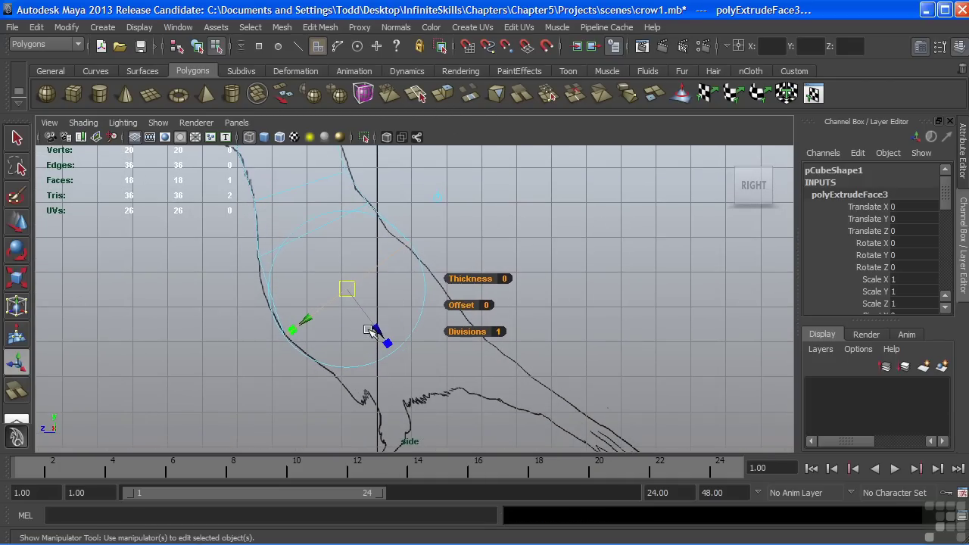
left_click_drag(373, 328, 434, 376)
middle_click_drag(472, 277, 463, 262, "alt")
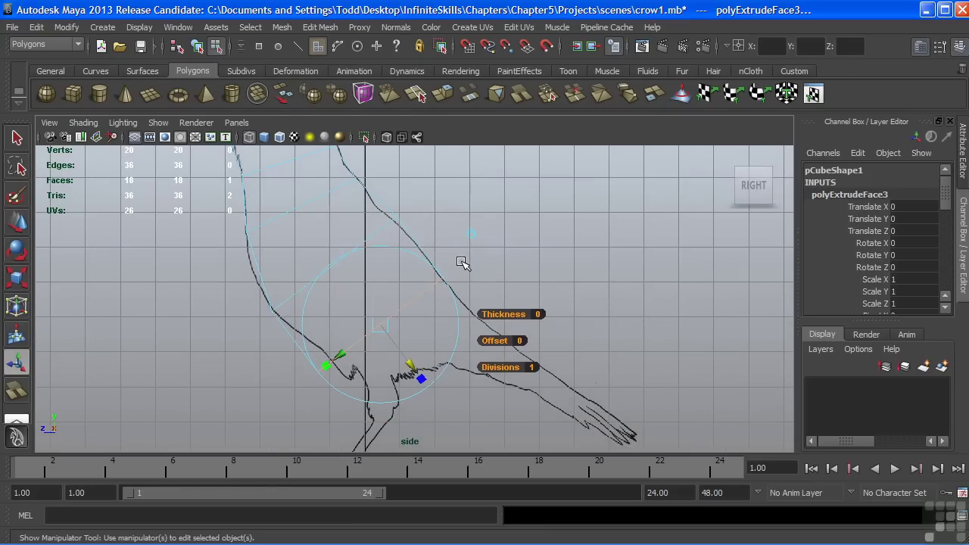
Step: Rotate the extruded face about 9° around X, scale its width to about 0.91, and align it with the belly and back outlines
left_click(403, 248)
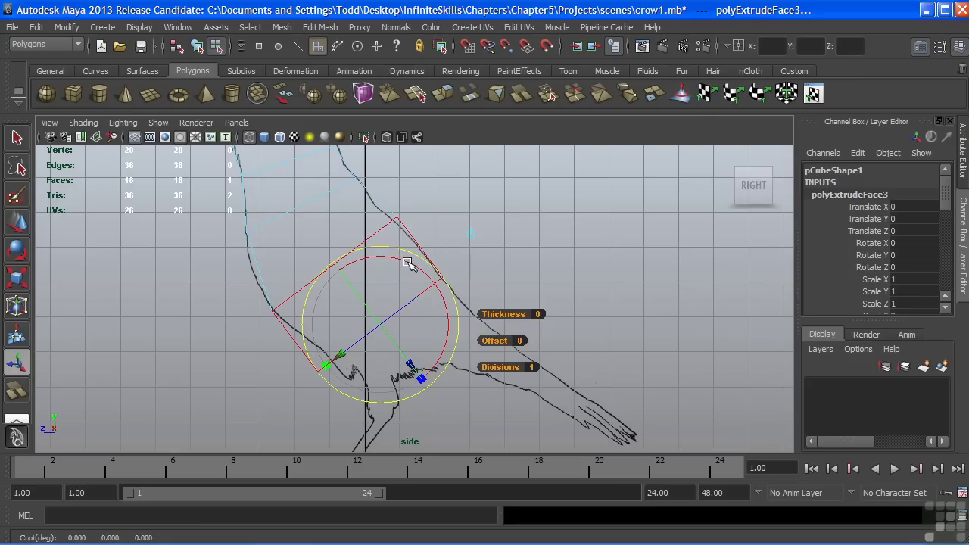
left_click_drag(408, 262, 395, 262)
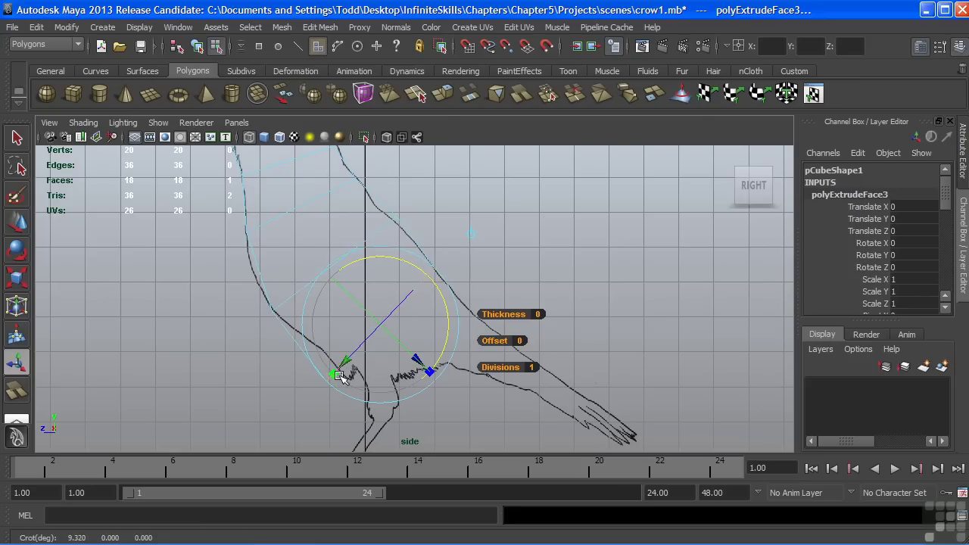
left_click(337, 378)
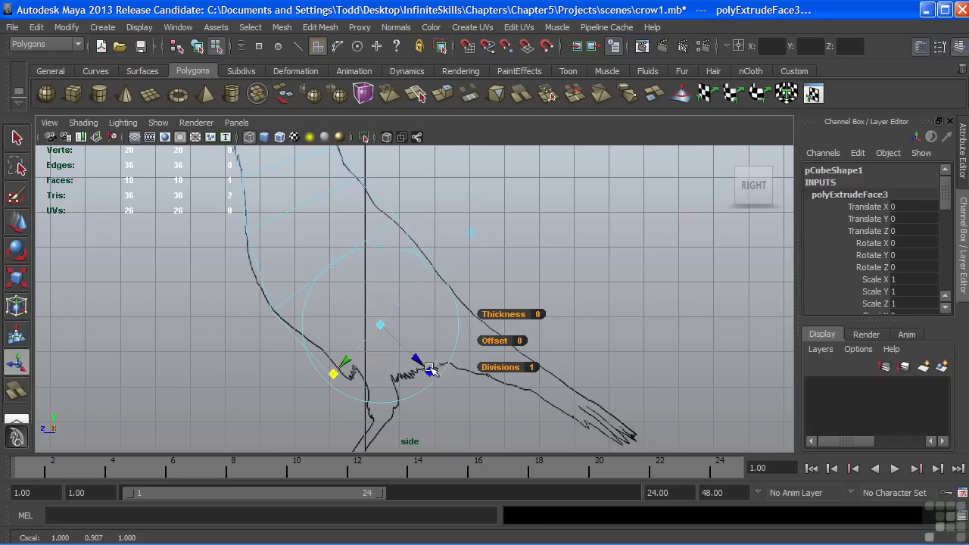
middle_click_drag(425, 319, 415, 306, "alt")
left_click_drag(422, 360, 422, 360)
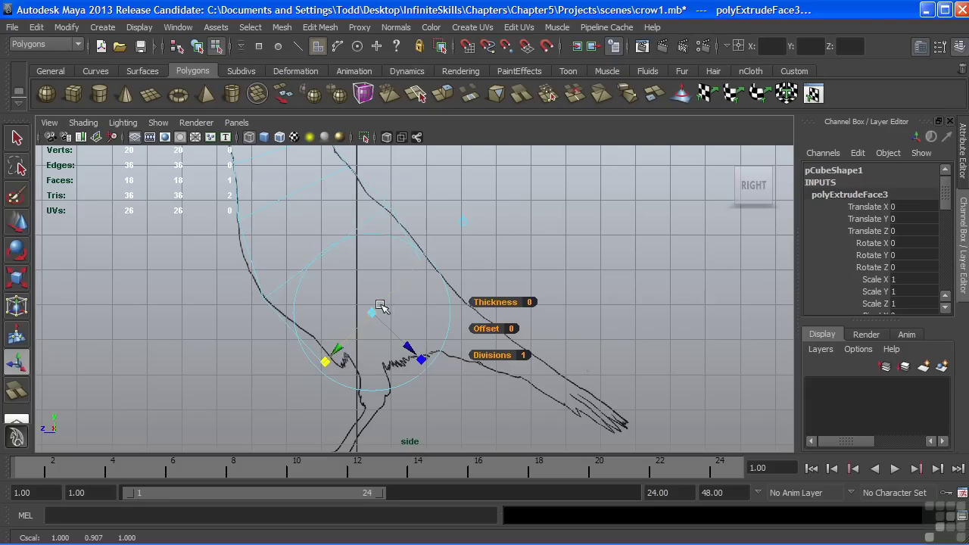
left_click_drag(339, 349, 345, 342)
middle_click_drag(445, 217, 422, 196, "alt")
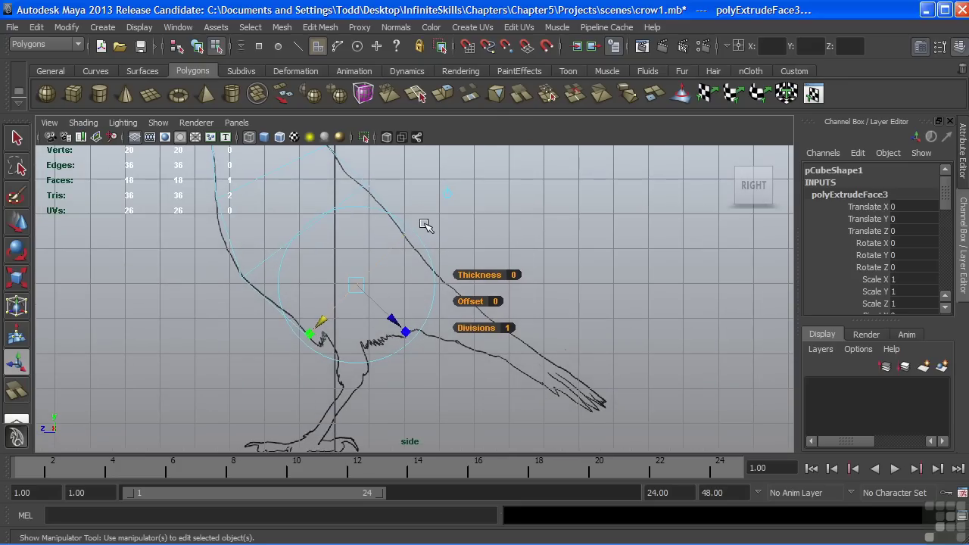
left_click_drag(418, 234, 387, 228)
Step: Extrude the end face toward the tail, scale its width, and position it at about Y 4.24, Z -2.09 behind the legs
left_click(443, 94)
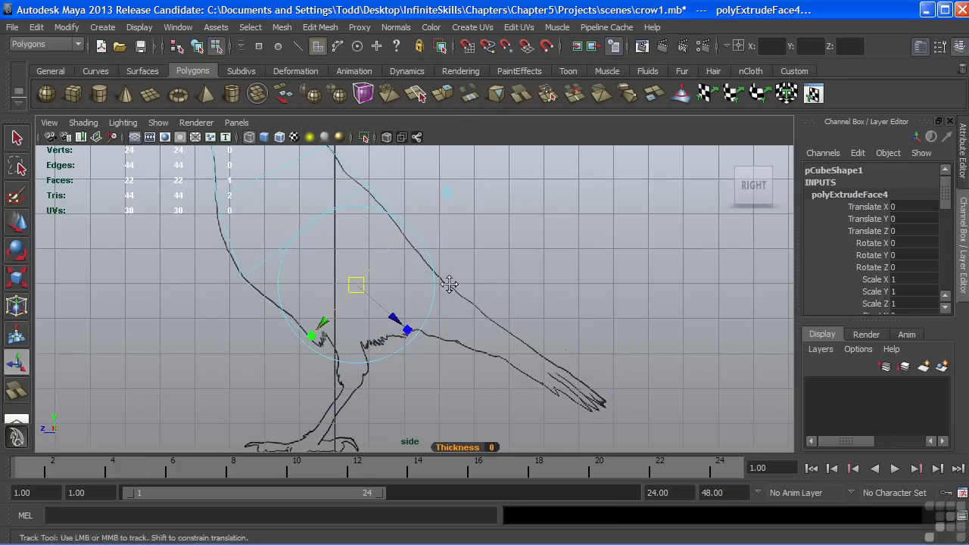
middle_click_drag(450, 284, 425, 253, "alt")
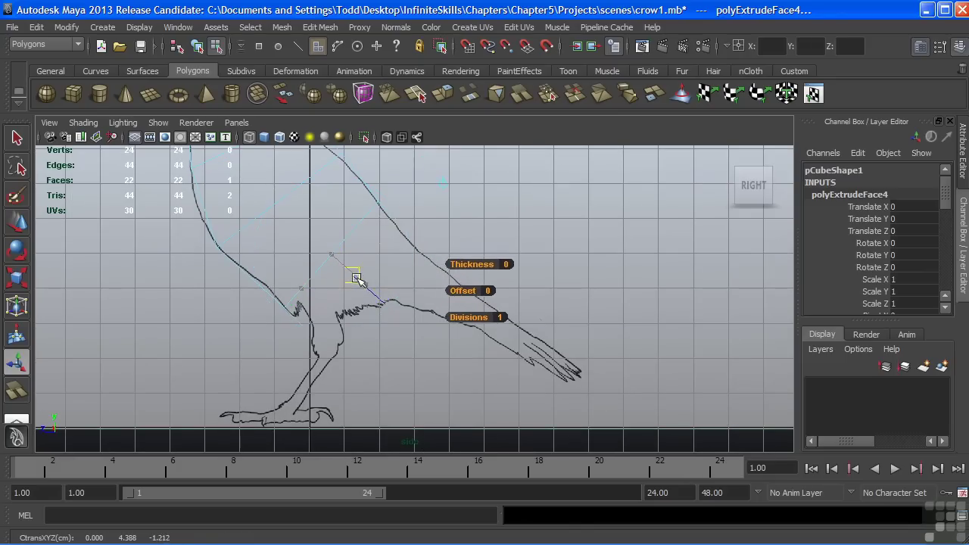
left_click_drag(357, 279, 374, 289)
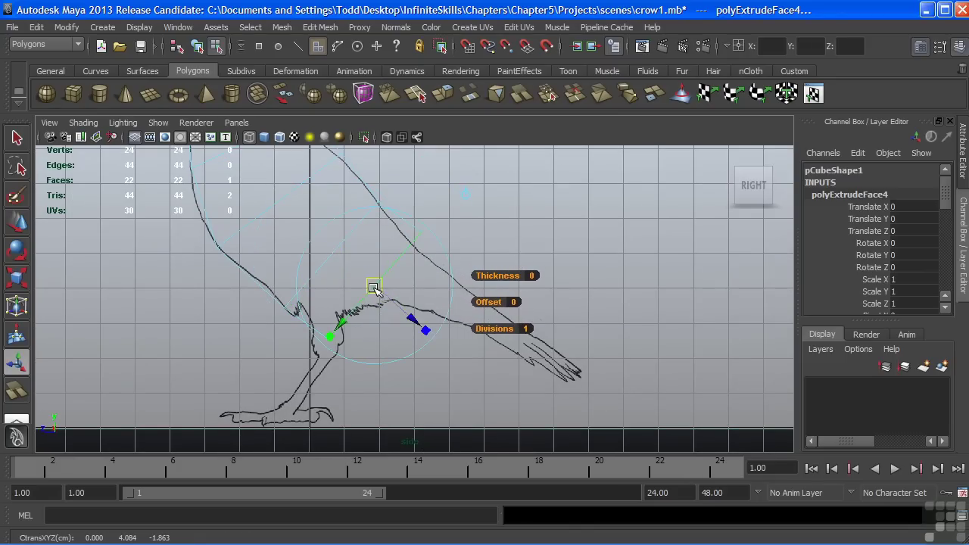
left_click(331, 335)
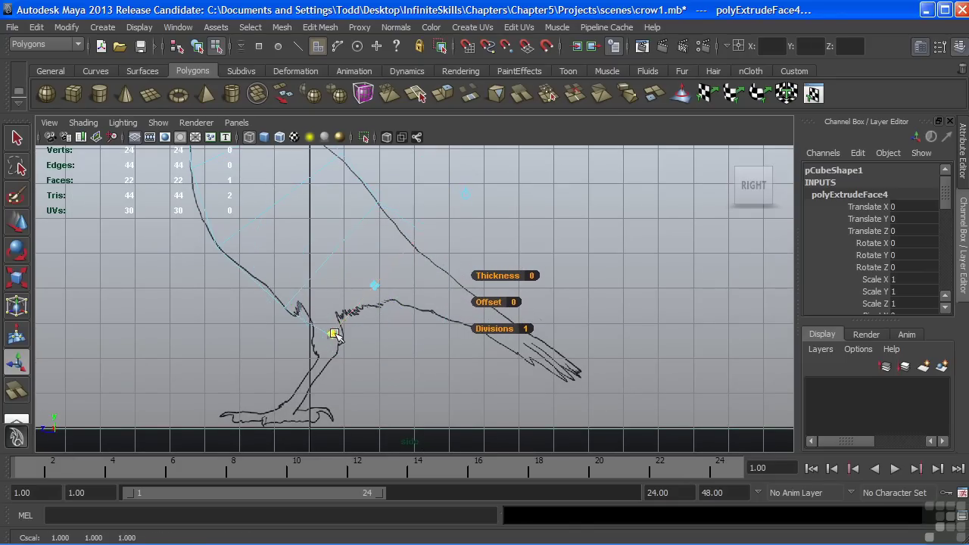
left_click_drag(349, 311, 349, 311)
mouse_move(341, 309)
middle_mouse_down("alt")
mouse_move(333, 299)
mouse_move(354, 322)
middle_mouse_up("alt")
left_click_drag(308, 358, 330, 340)
left_click_drag(359, 299, 358, 303)
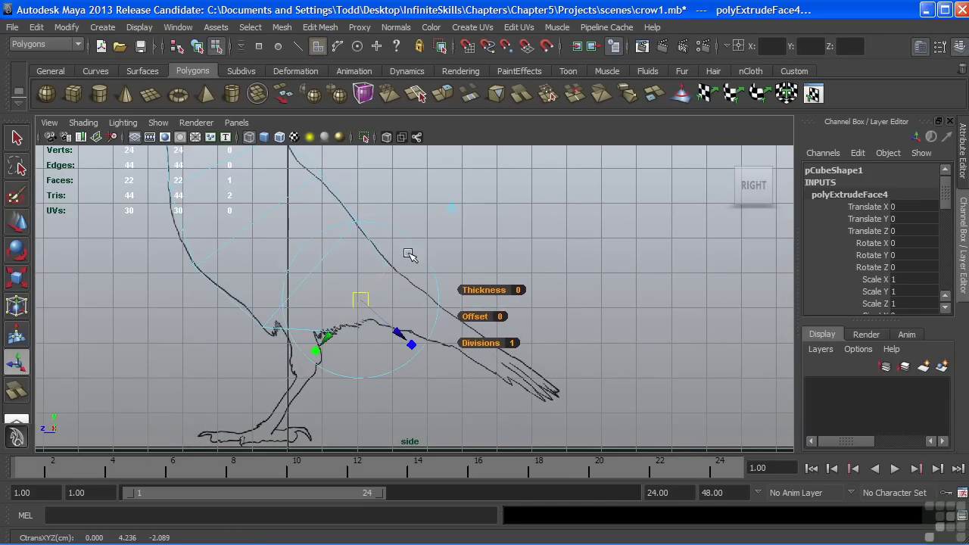
Step: Rotate the face behind the legs about 7° around X and nudge it to fit the rear body outline
left_click(405, 238)
left_click_drag(394, 240, 394, 285)
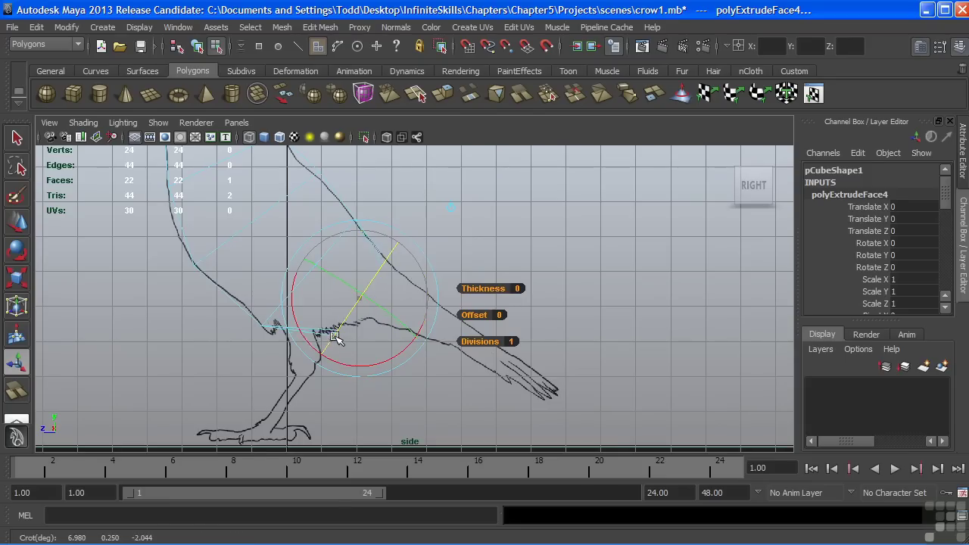
left_click_drag(333, 341, 336, 338)
middle_click_drag(394, 307, 388, 298, "alt")
Step: Extrude the end face out to the tip of the tail and scale it down to the narrow tail outline
left_click(447, 101)
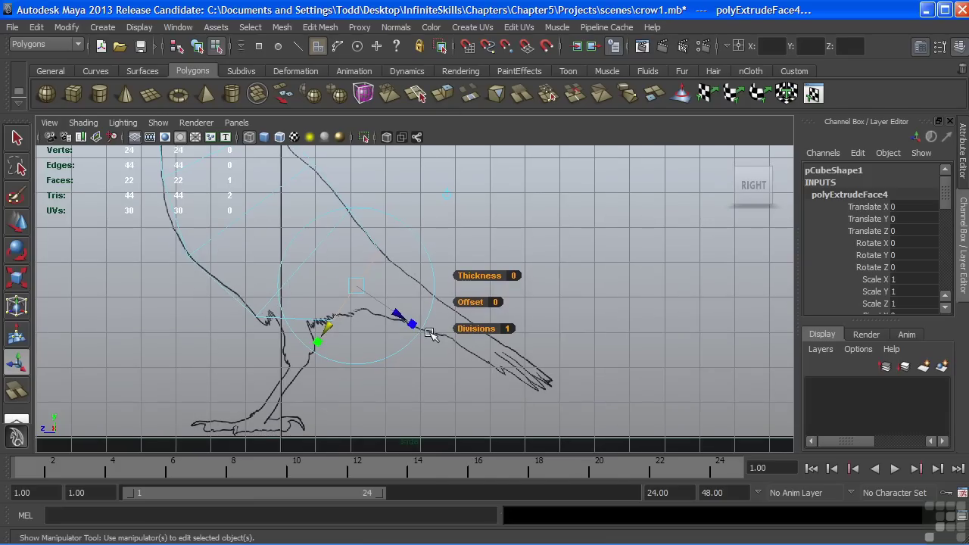
left_click_drag(357, 285, 534, 372)
middle_click_drag(556, 335, 523, 294, "alt")
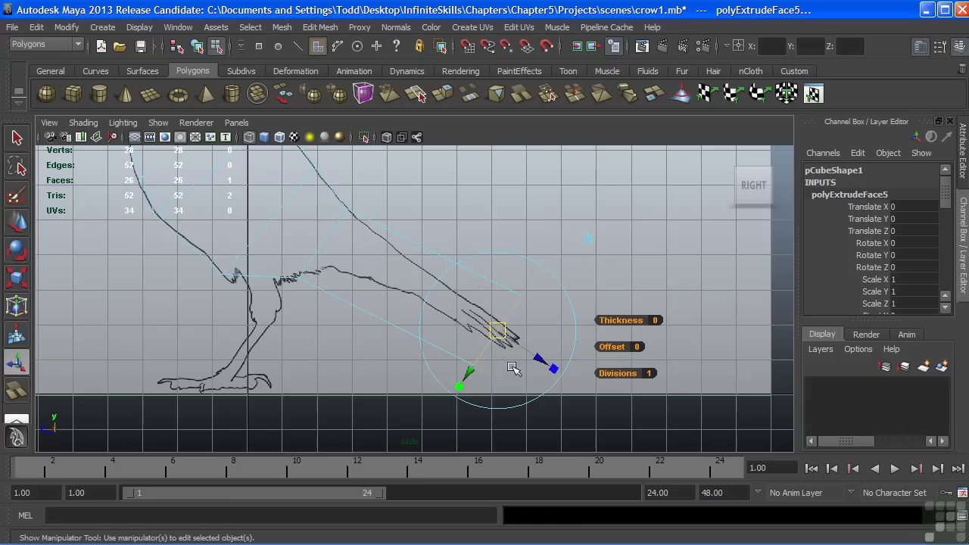
left_click_drag(554, 369, 465, 335)
Step: Select the top face at the crow's head and extrude it up to the crown, to about Y 11.94, Z 3.01
middle_click_drag(376, 289, 476, 320, "alt")
right_click_drag(321, 298, 286, 200, "alt")
middle_click_drag(285, 200, 404, 387, "alt")
right_click_drag(294, 288, 385, 246, "alt")
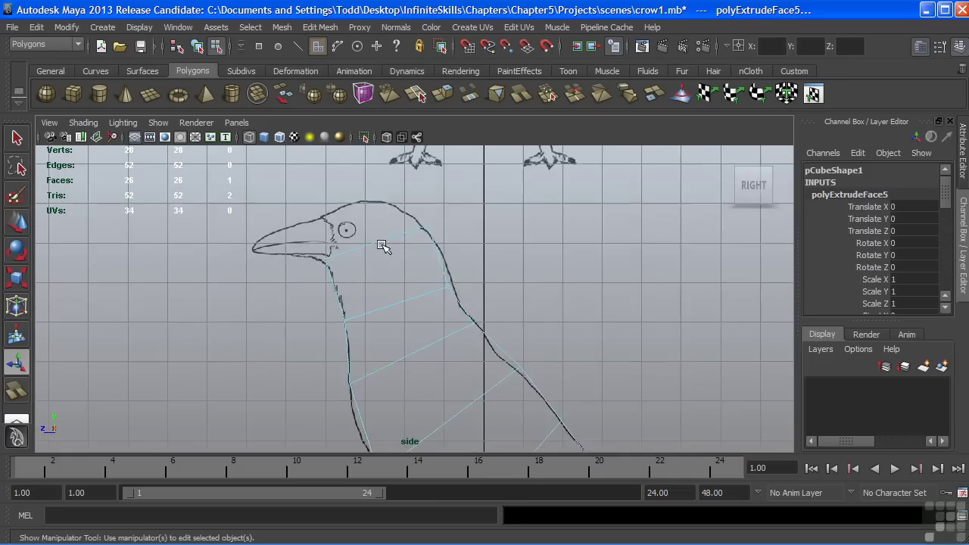
middle_click_drag(385, 246, 391, 287, "alt")
right_click_drag(385, 279, 383, 288)
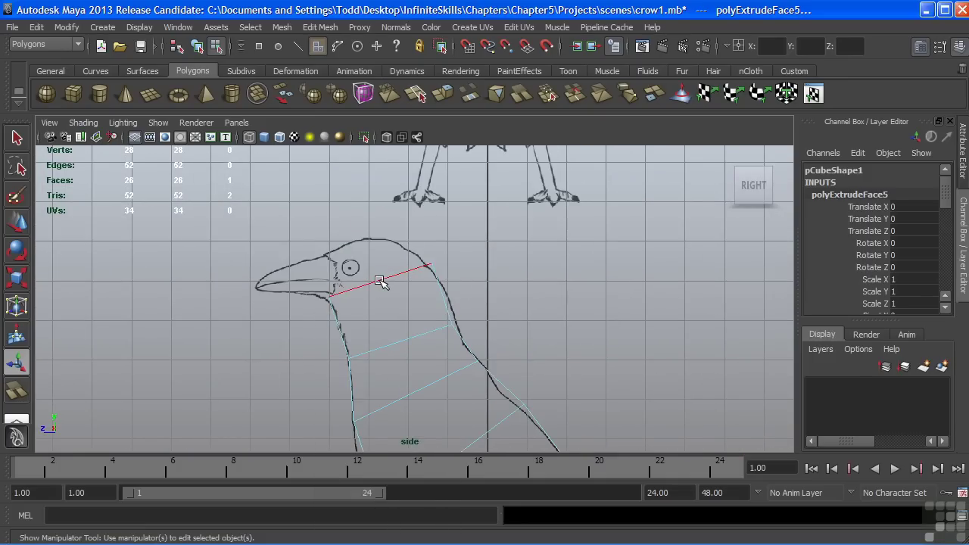
left_click(381, 279)
scroll(379, 303, "up", 3)
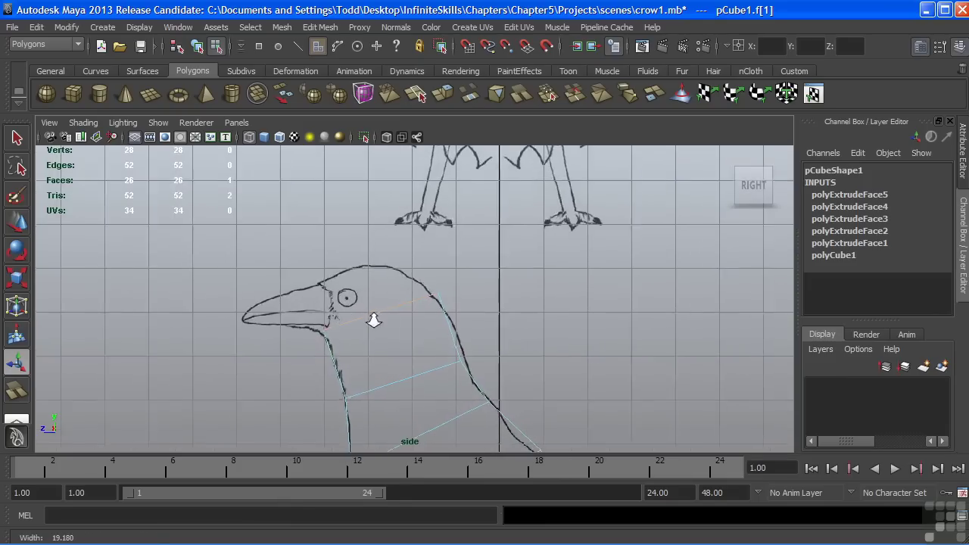
middle_click_drag(383, 331, 397, 336, "alt")
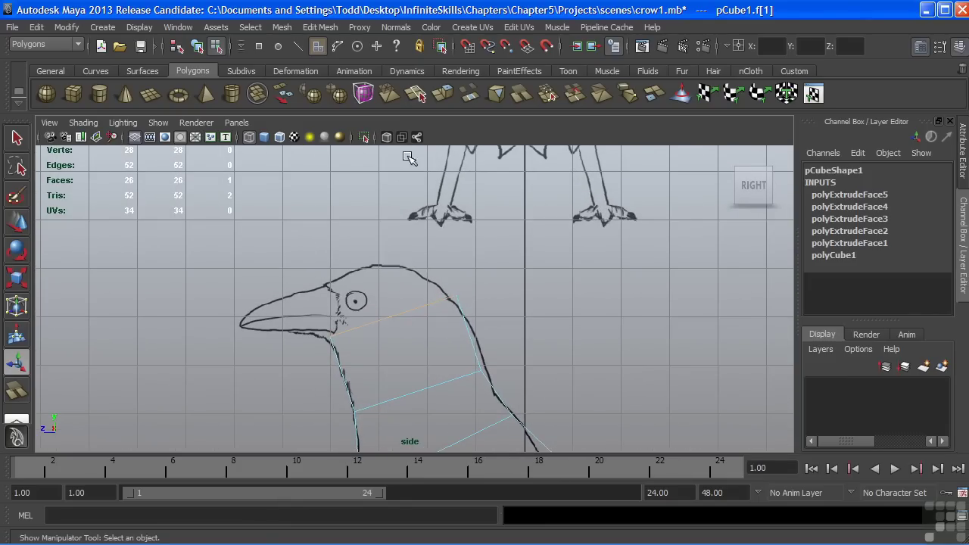
left_click(445, 94)
left_click_drag(363, 266, 355, 225)
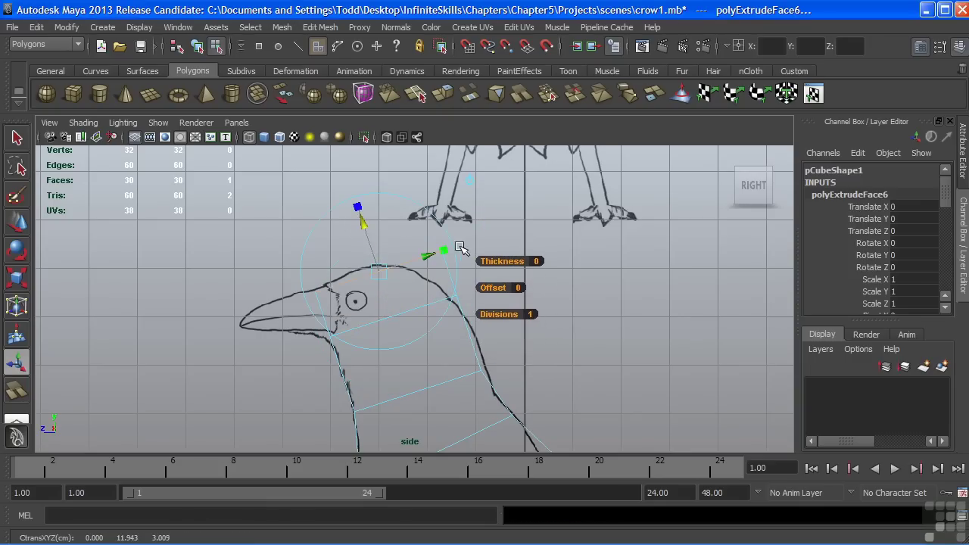
Step: Scale down, rotate and reposition the extruded head face to follow the crown outline
left_click(453, 252)
left_click_drag(382, 221, 382, 228)
left_click_drag(447, 282, 427, 279)
left_click(413, 214)
Step: Turn on the display of polygon face centers for the crow mesh
middle_click_drag(411, 292, 406, 279, "alt")
right_click_drag(405, 306, 371, 306, "alt")
middle_click_drag(370, 306, 382, 275, "alt")
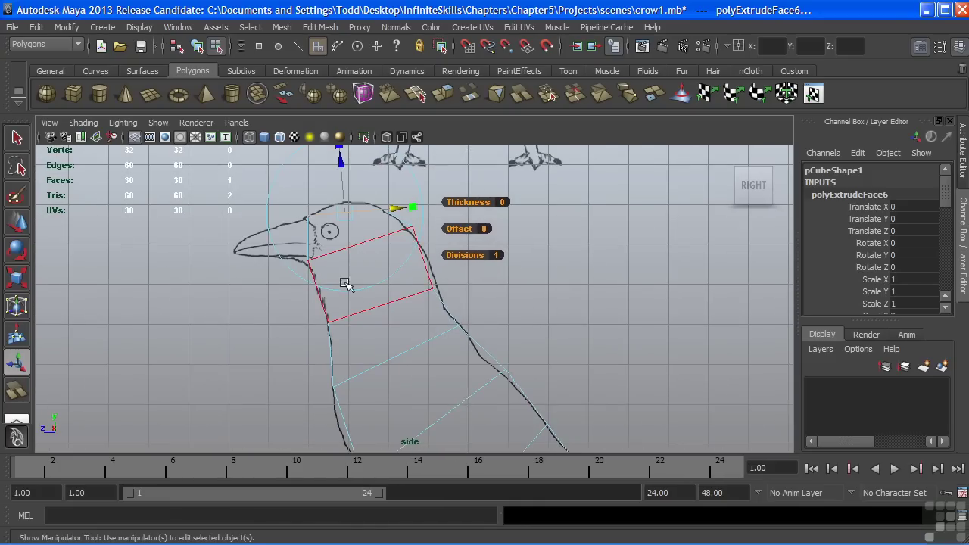
right_click_drag(458, 321, 383, 300, "alt")
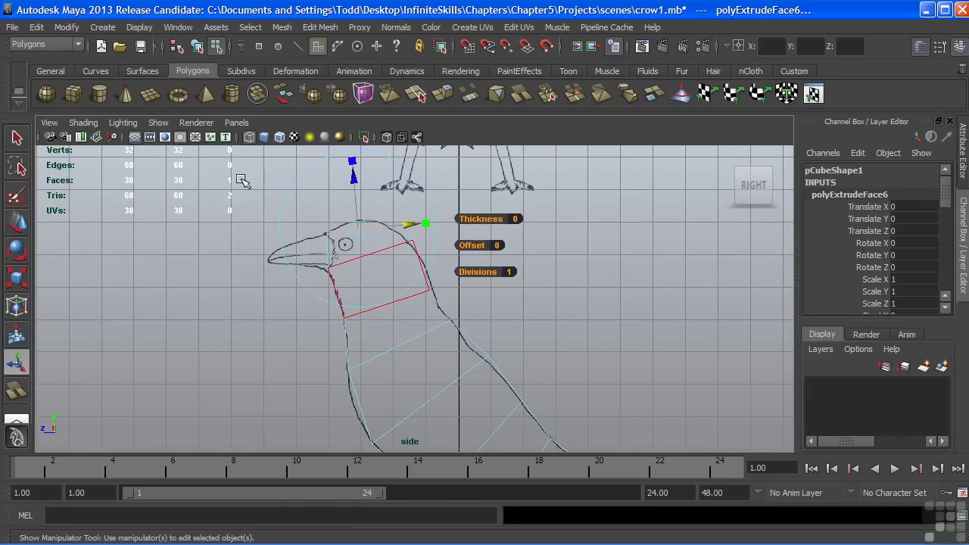
left_click(139, 28)
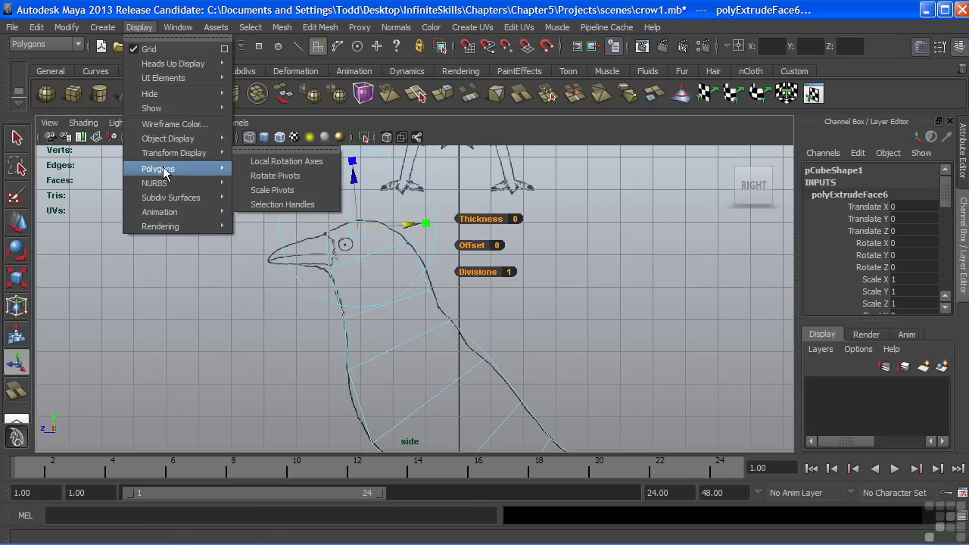
mouse_move(159, 169)
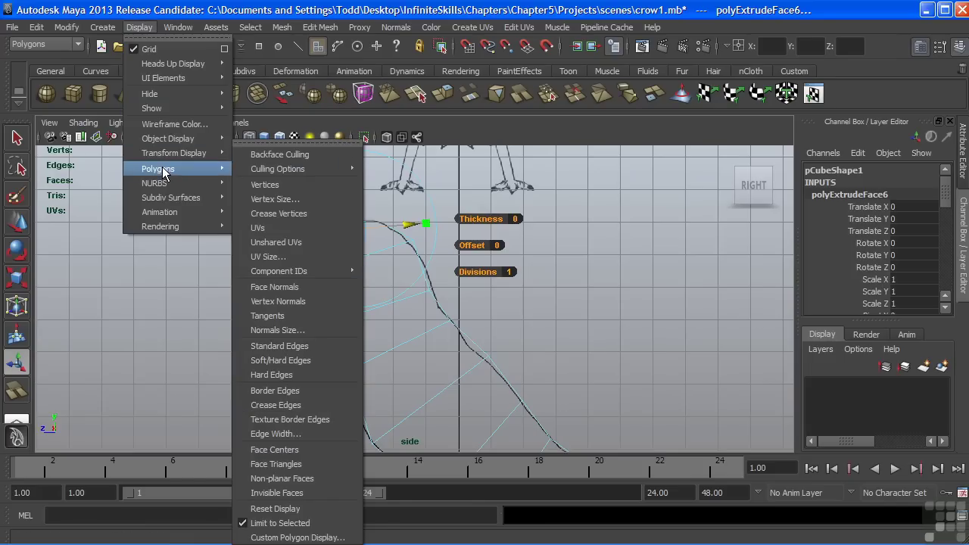
left_click(275, 451)
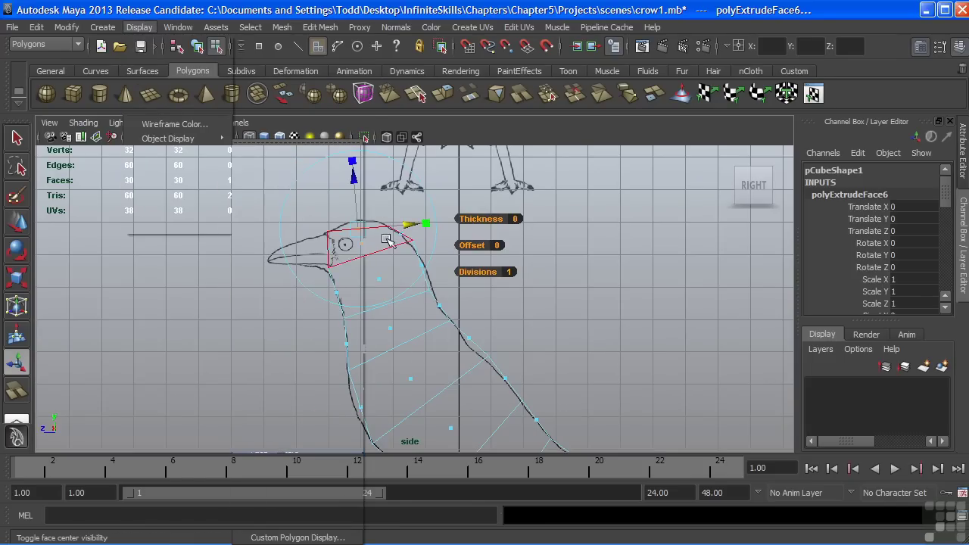
Step: Select the front face of the head at the base of the beak and extrude it forward to the beak tip
middle_click_drag(433, 305, 415, 278, "alt")
middle_click_drag(424, 318, 412, 288, "alt")
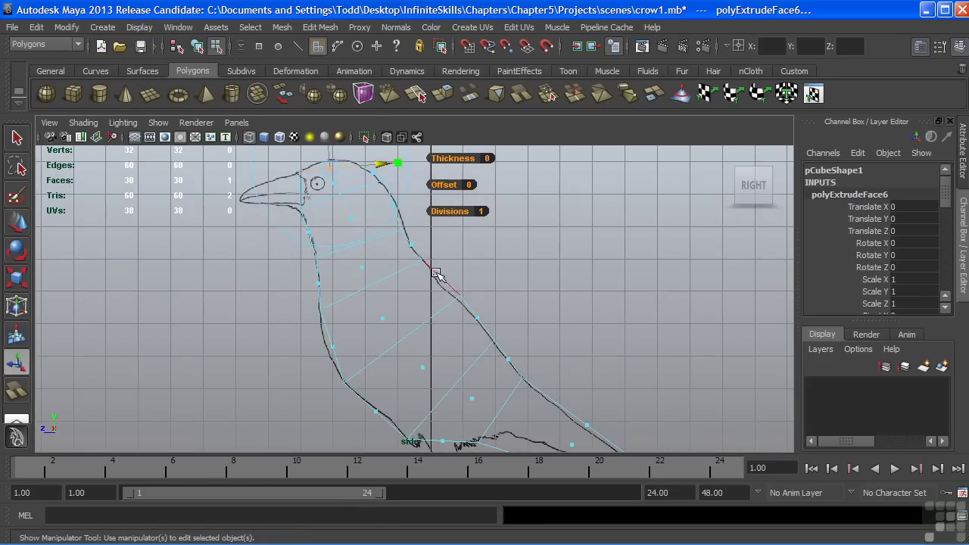
right_click_drag(405, 309, 455, 295, "alt")
left_click(314, 255)
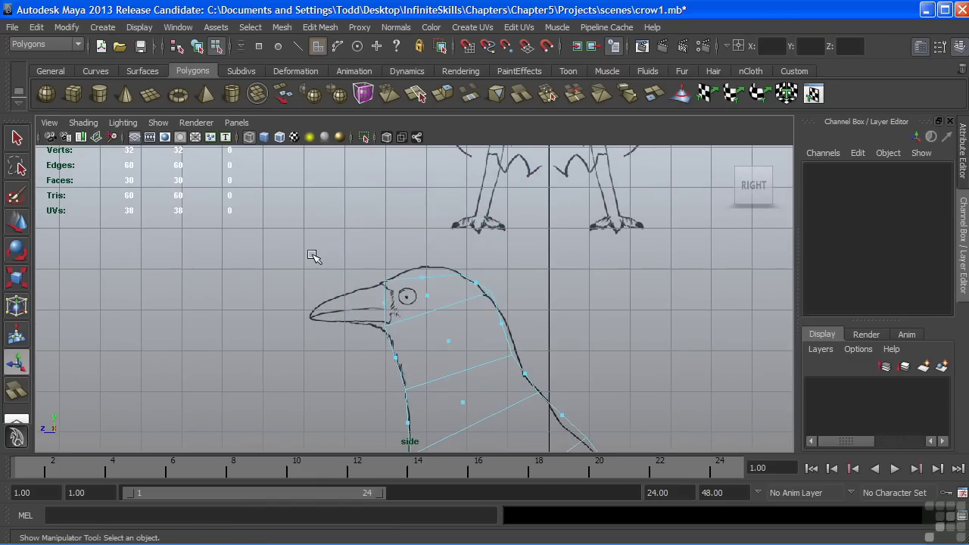
left_click(384, 306)
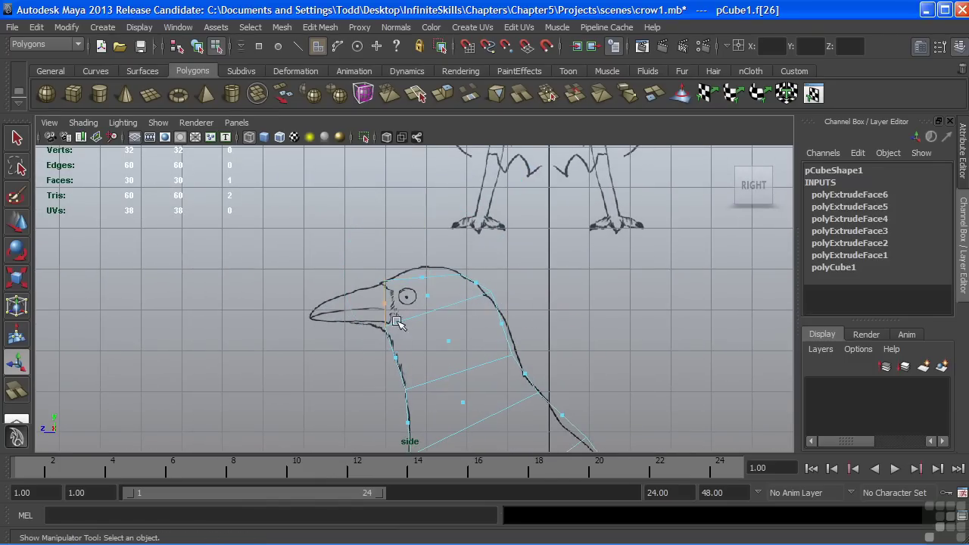
middle_click_drag(386, 304, 388, 280, "alt")
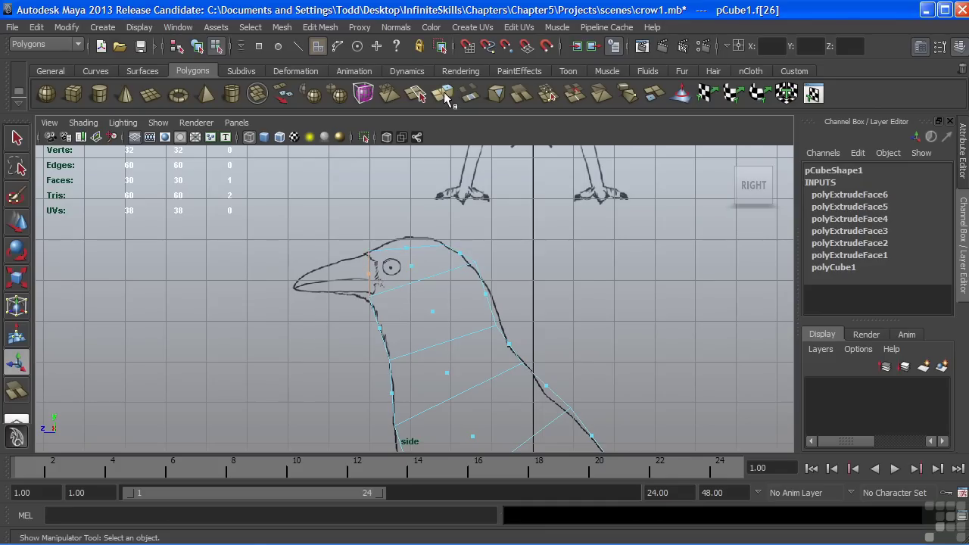
left_click(445, 95)
left_click_drag(318, 275, 249, 277)
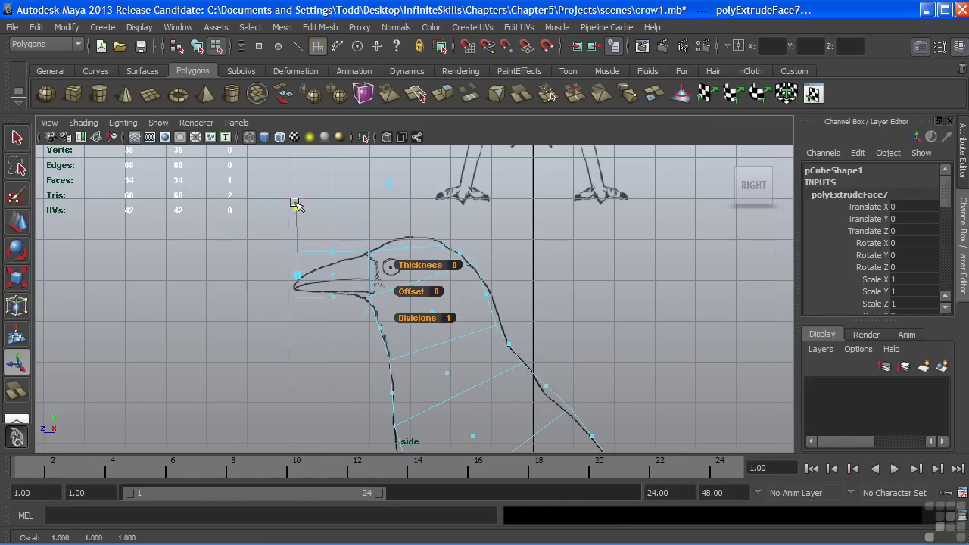
Step: Scale the beak's end face down vertically and move it to the beak's pointed tip
left_click(296, 206)
left_click_drag(295, 247, 297, 232)
left_click(297, 219)
middle_click_drag(559, 381, 463, 299, "alt")
right_click_drag(463, 298, 378, 306, "alt")
middle_click_drag(379, 306, 373, 279, "alt")
middle_click_drag(386, 315, 409, 368, "alt")
right_click_drag(331, 258, 634, 255, "alt")
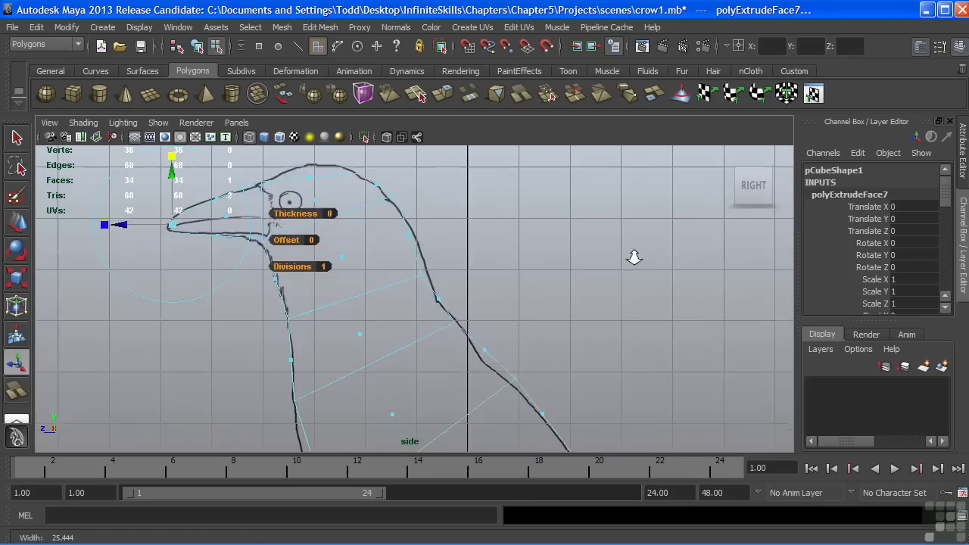
Step: Inspect the crow mesh's side profile from beak to tail against the reference drawing
middle_click_drag(460, 234, 545, 341, "alt")
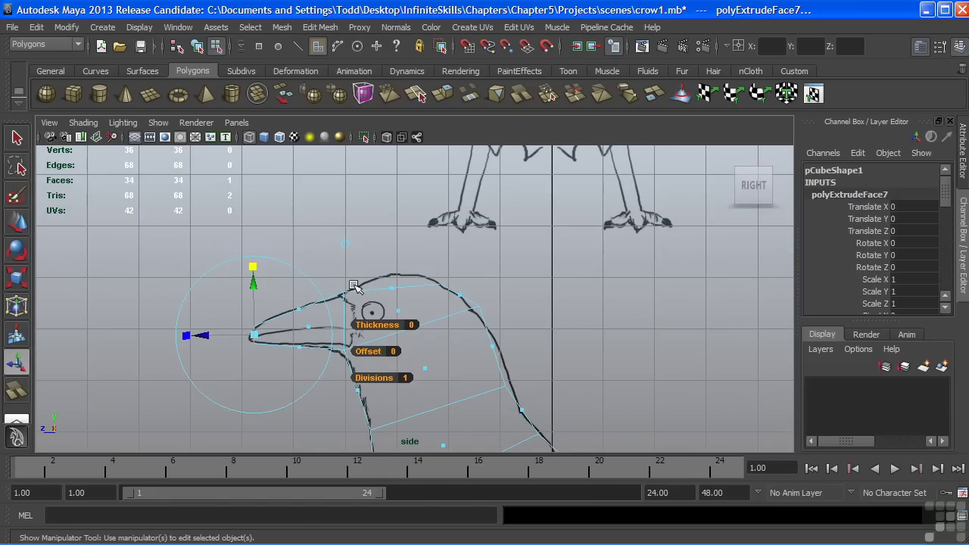
middle_click_drag(566, 348, 463, 212, "alt")
right_click_drag(475, 239, 319, 207, "alt")
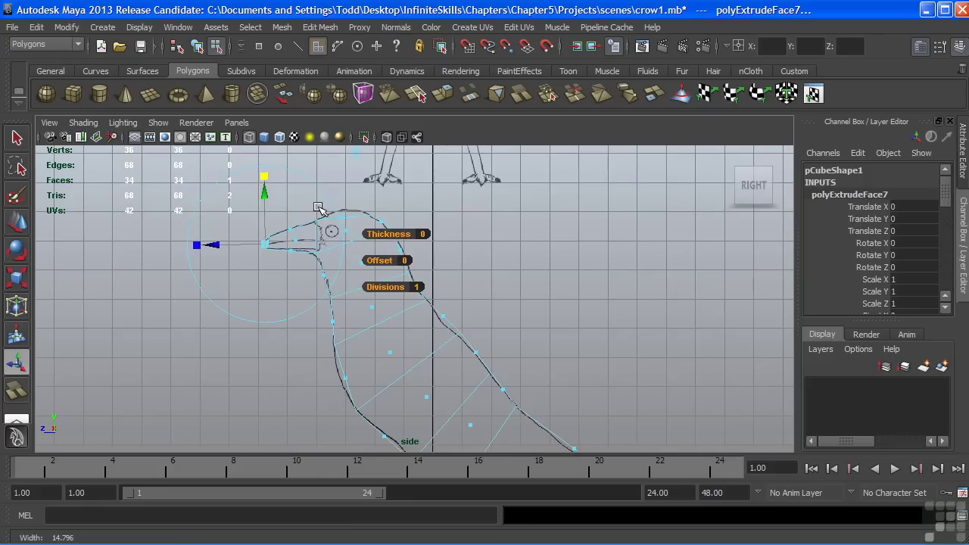
middle_click_drag(506, 338, 372, 183, "alt")
middle_click_drag(476, 241, 406, 203, "alt")
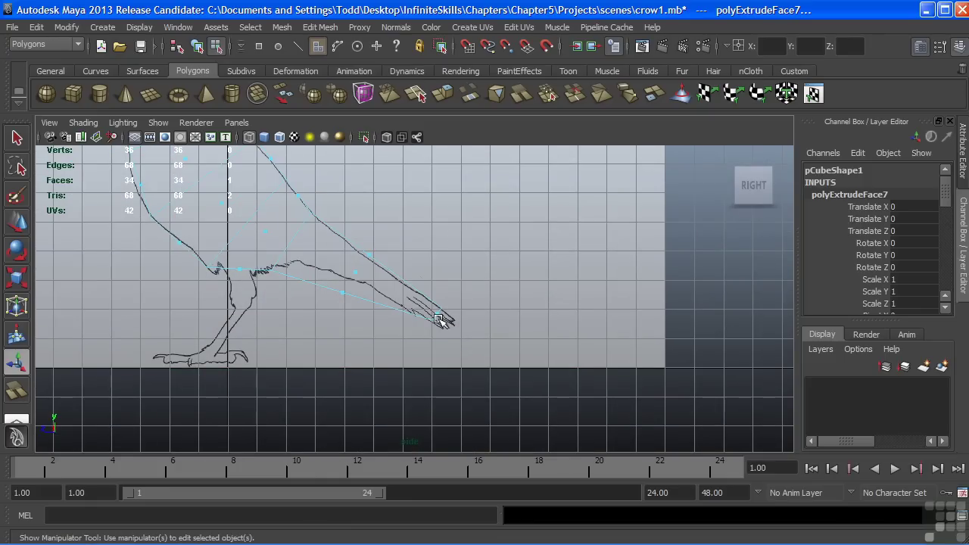
middle_click_drag(340, 317, 547, 339, "alt")
right_click_drag(394, 338, 540, 340, "alt")
middle_click_drag(489, 318, 544, 446, "alt")
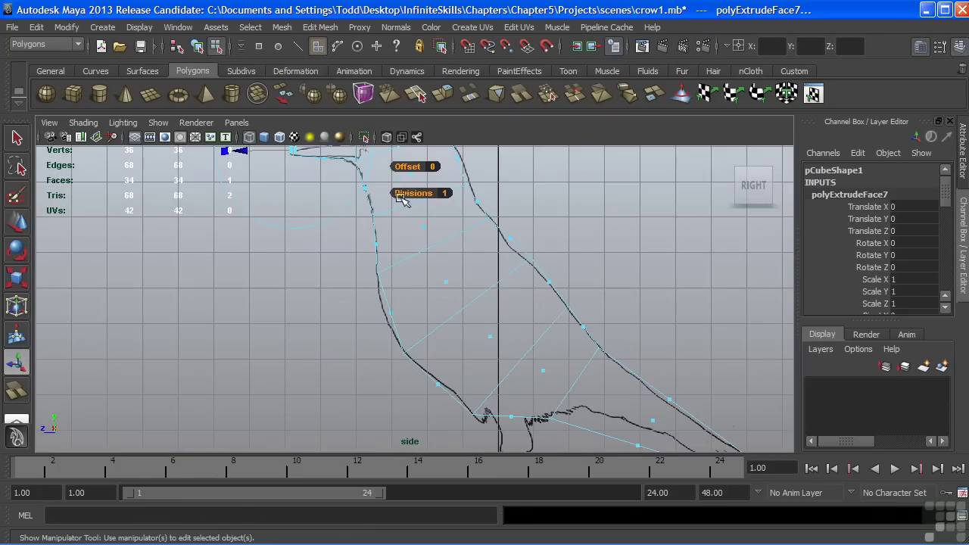
right_click_drag(491, 314, 380, 292, "alt")
middle_click_drag(381, 293, 384, 317, "alt")
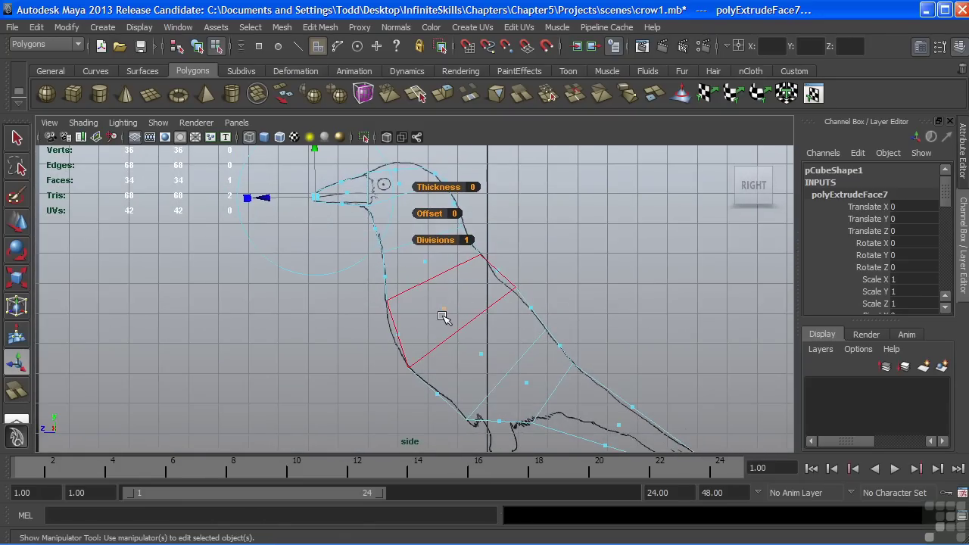
Step: Bring up the front view at full size and switch the crow mesh to vertex editing
key("space")
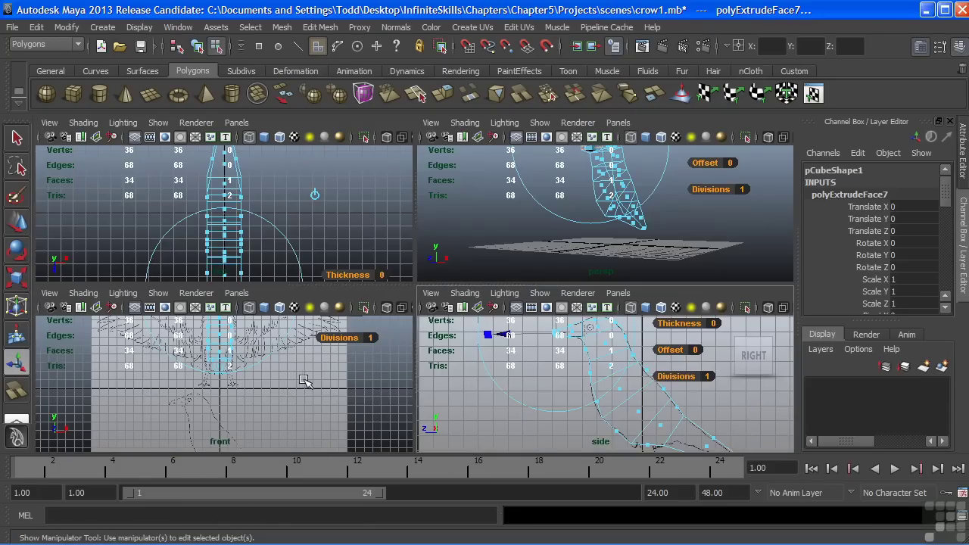
key("space")
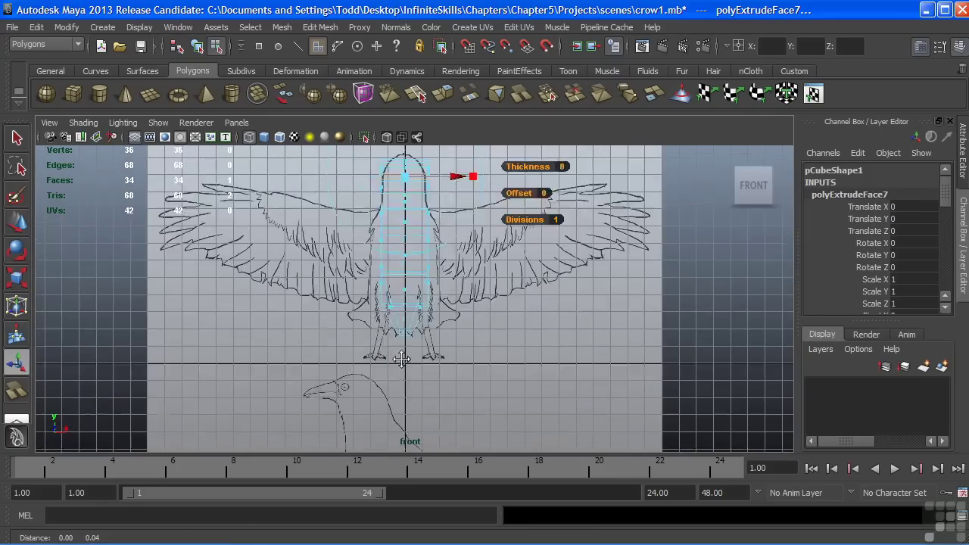
middle_click_drag(402, 359, 406, 431, "alt")
right_click_drag(312, 339, 636, 339, "alt")
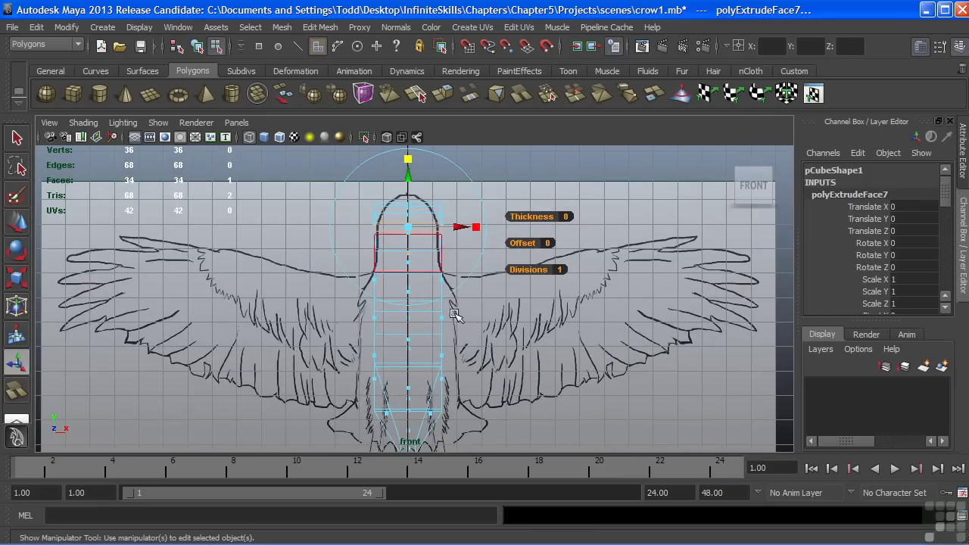
middle_click_drag(454, 314, 427, 265, "alt")
right_click(438, 277)
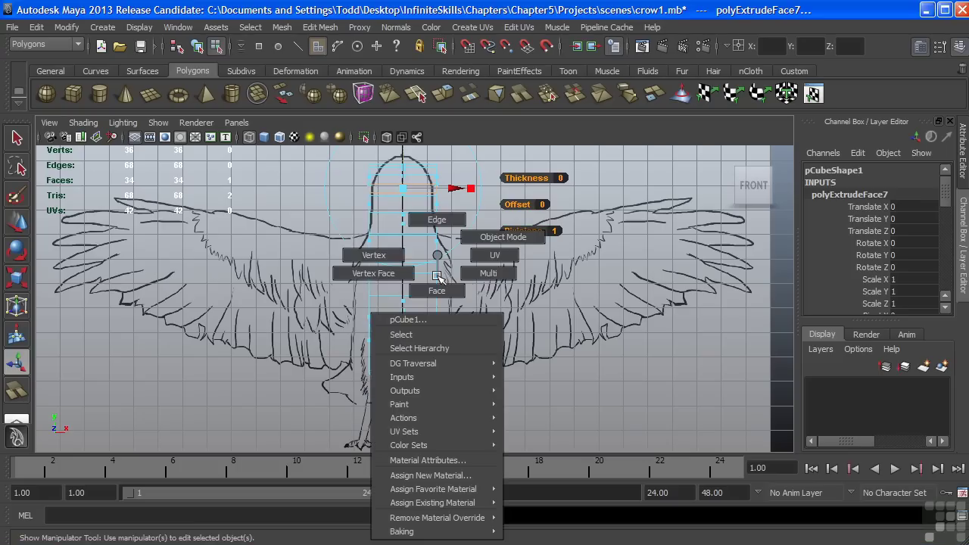
right_click_drag(438, 277, 385, 252)
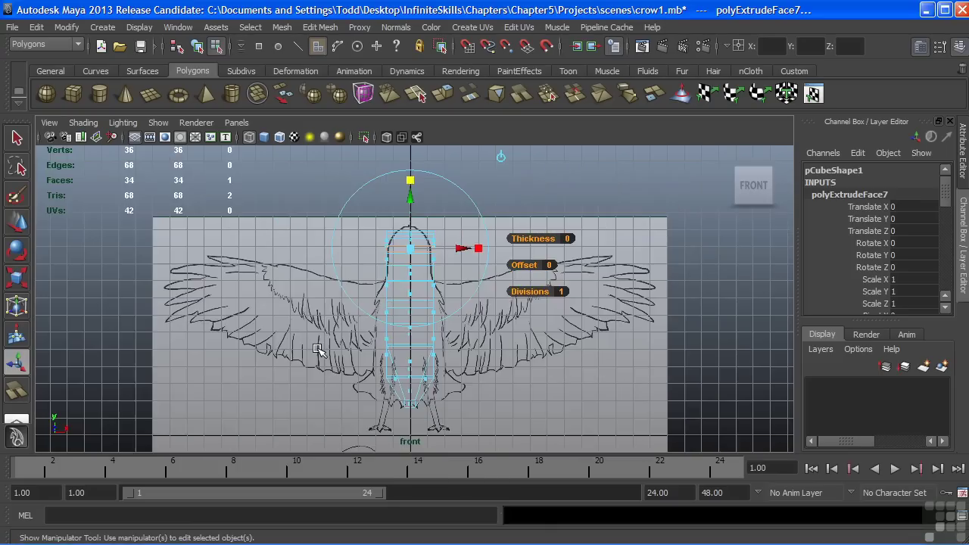
middle_click_drag(368, 254, 366, 325, "alt")
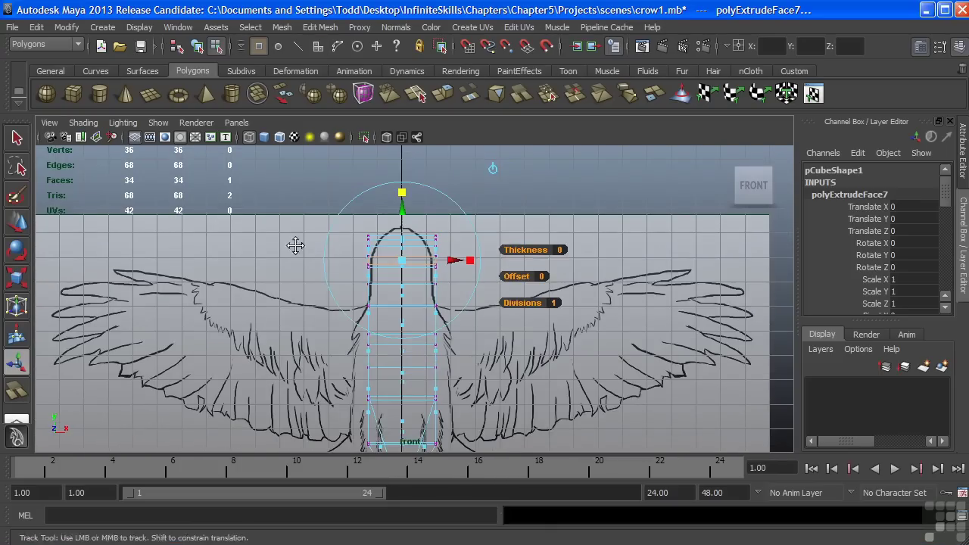
middle_click_drag(295, 247, 277, 265, "alt")
right_click_drag(277, 264, 288, 258, "alt")
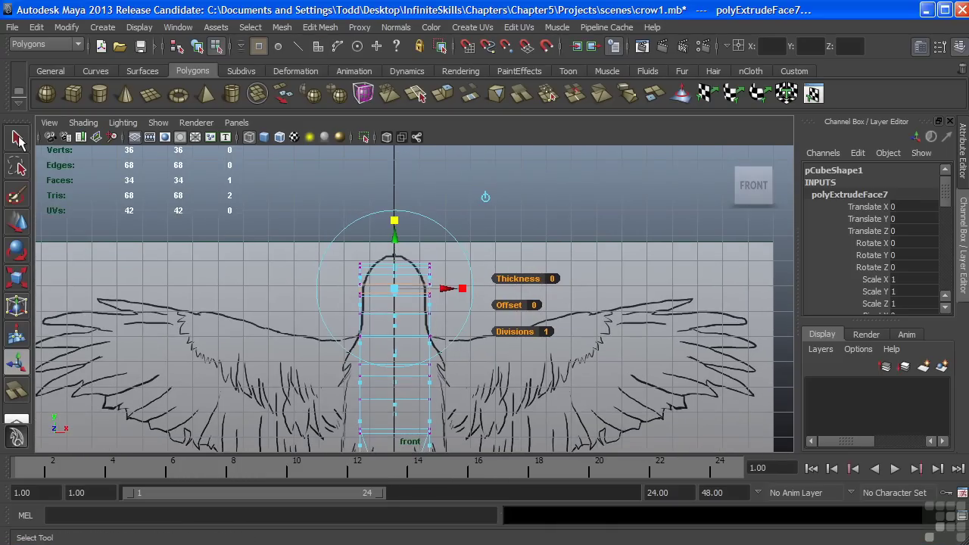
Step: Select all vertices of the crow mesh and scale them wider along X to reach the drawn body outline
left_click(19, 140)
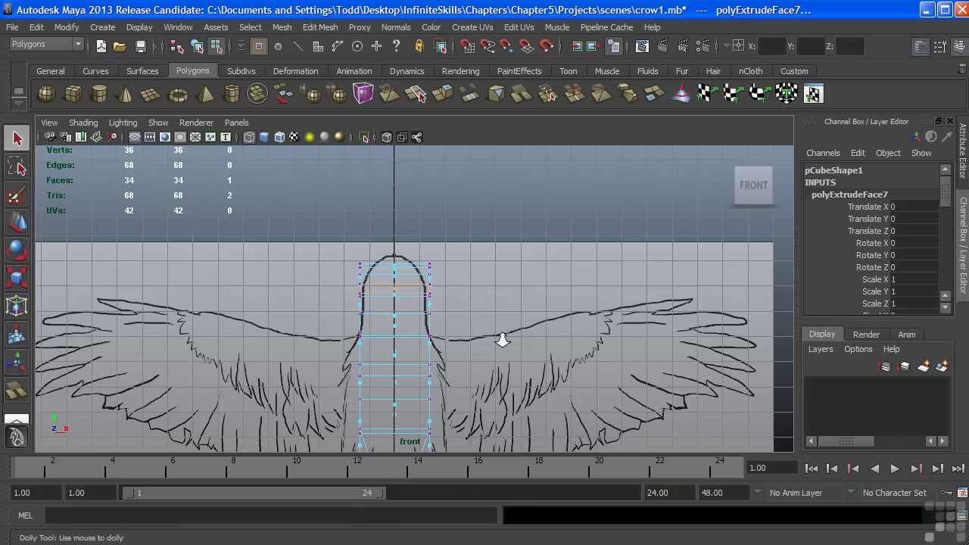
right_click_drag(503, 340, 446, 355, "alt")
middle_click_drag(370, 374, 376, 286, "alt")
right_click_drag(471, 312, 454, 312, "alt")
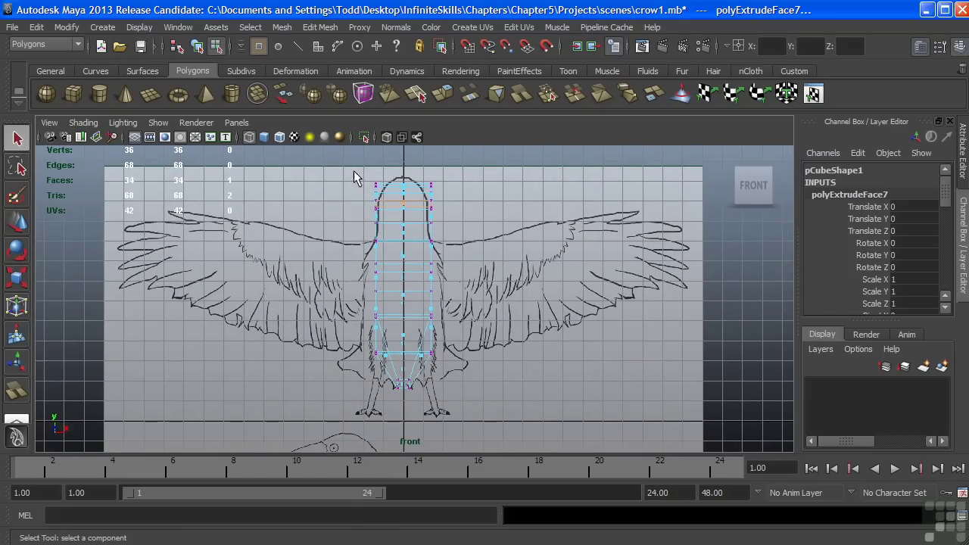
left_click_drag(348, 169, 498, 417)
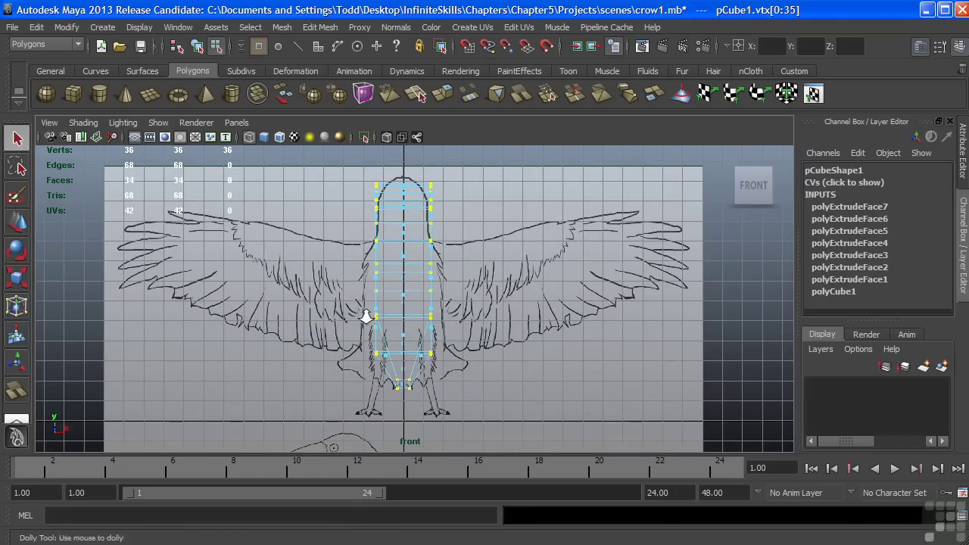
right_click_drag(366, 316, 515, 305, "alt")
middle_click_drag(515, 305, 437, 261, "alt")
right_click_drag(426, 257, 423, 259, "alt")
key("r")
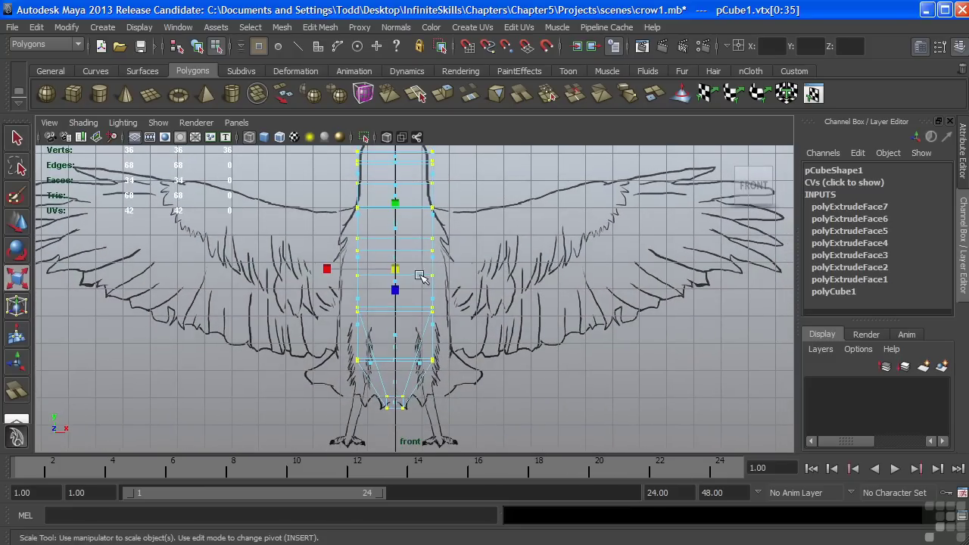
middle_click_drag(422, 277, 431, 316, "alt")
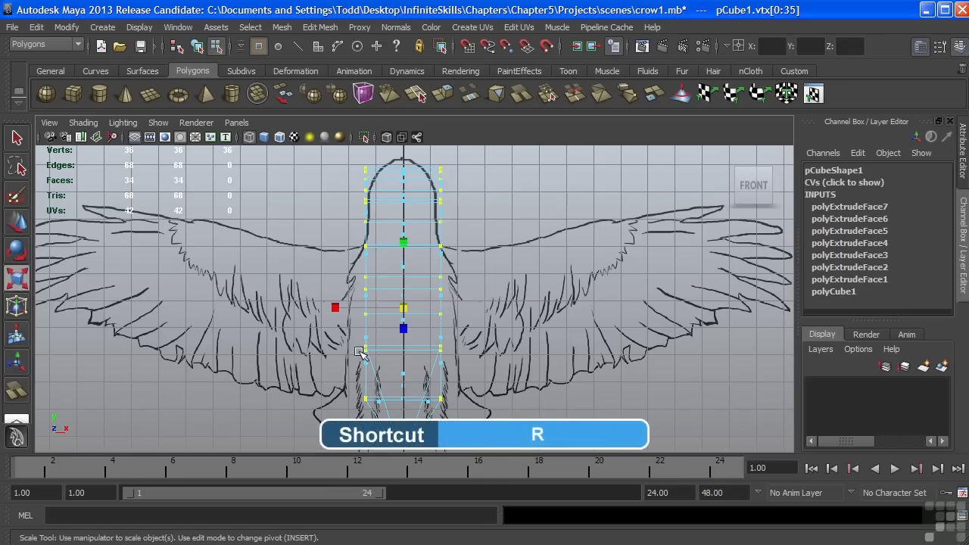
middle_click_drag(360, 349, 362, 339, "alt")
right_click_drag(341, 356, 326, 356, "alt")
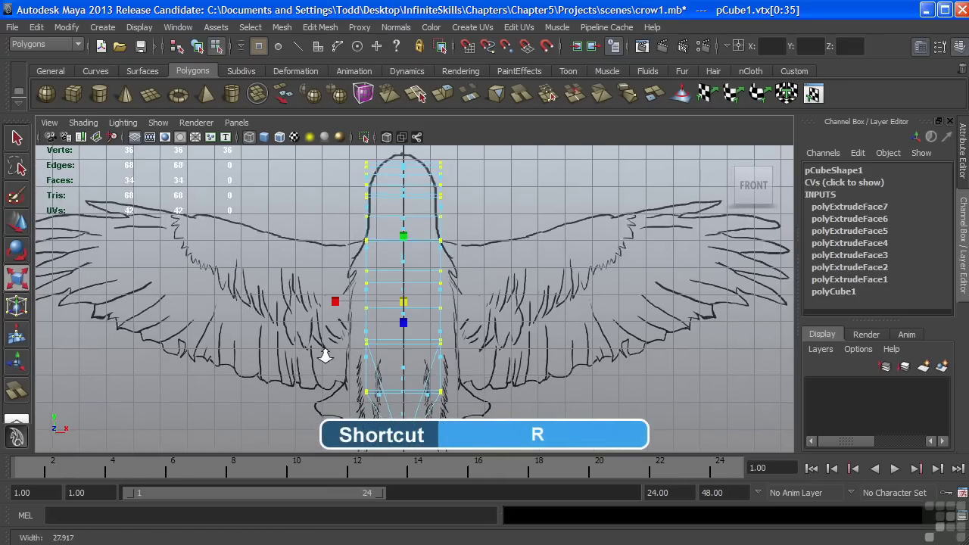
middle_click_drag(325, 356, 340, 359, "alt")
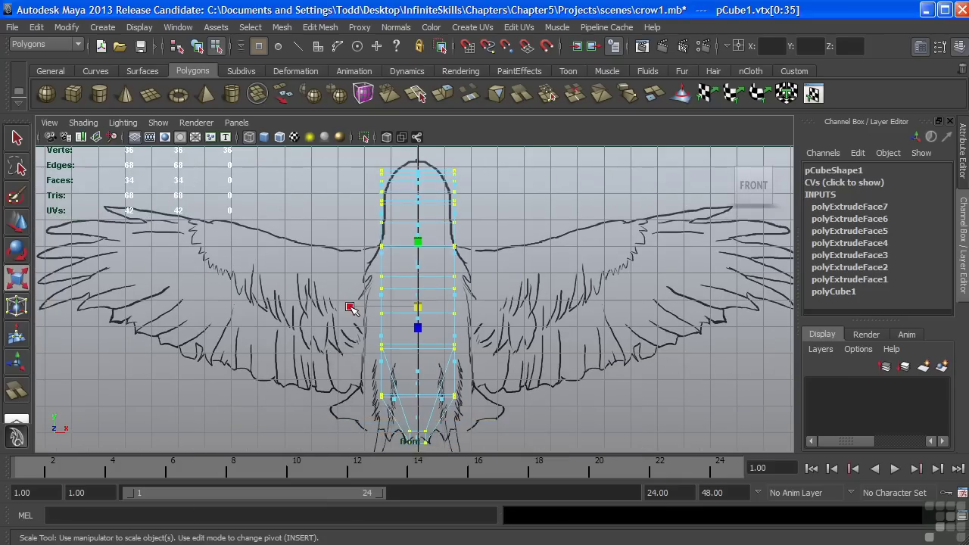
left_click_drag(350, 307, 318, 307)
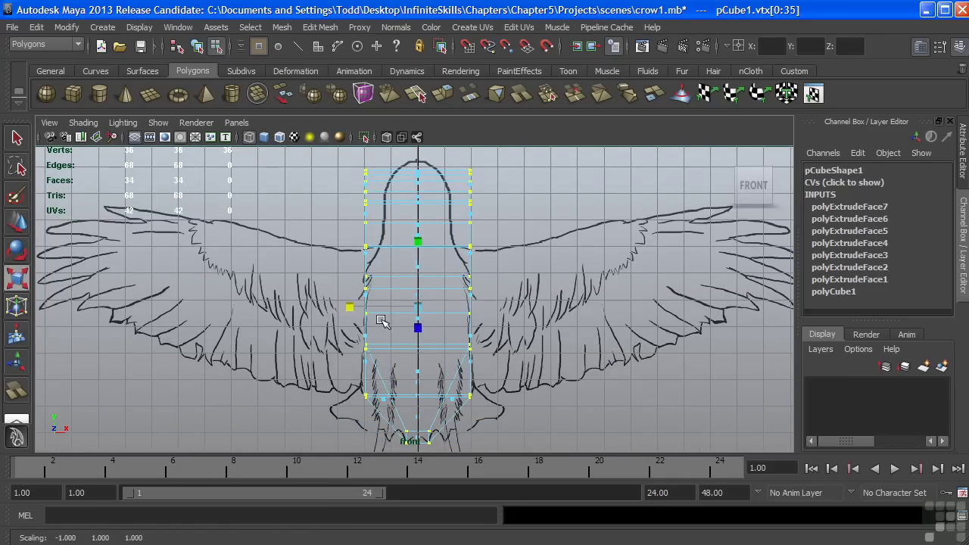
mouse_move(413, 355)
middle_mouse_down("alt")
mouse_move(403, 336)
mouse_move(403, 356)
middle_mouse_up("alt")
Step: Remove the mid-body vertex rows from the selection and scale the remaining vertices slightly wider along X
key("r")
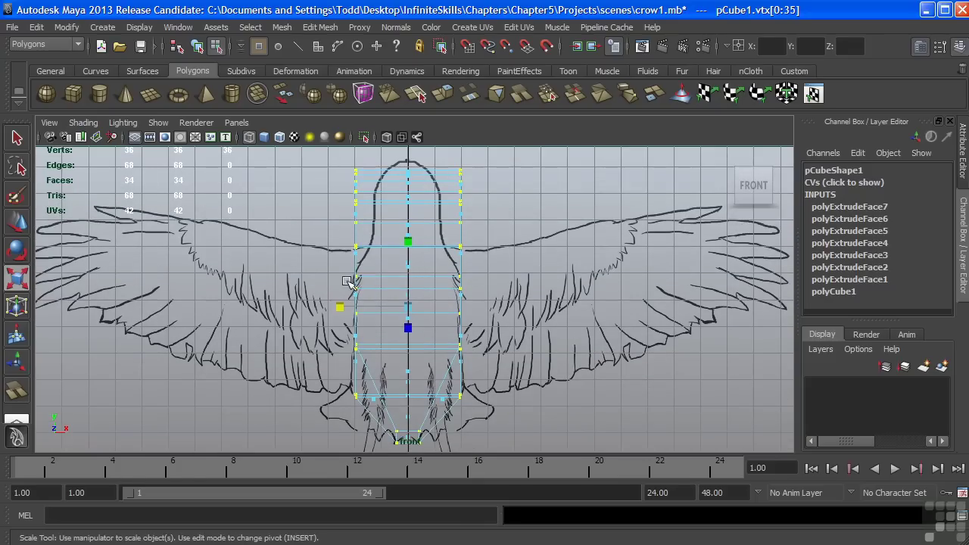
left_click_drag(482, 356, 482, 356, "ctrl")
middle_click_drag(482, 368, 480, 354, "alt")
left_click_drag(335, 295, 333, 290)
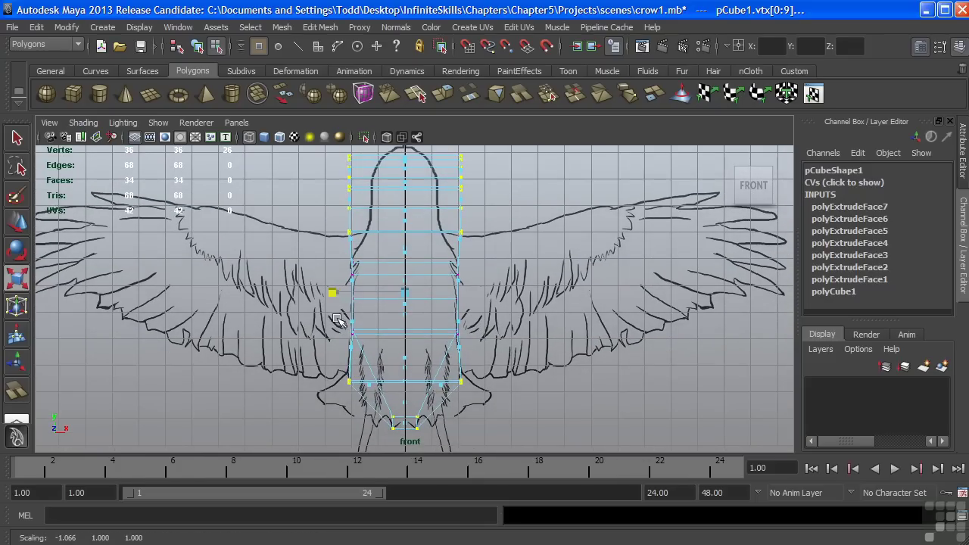
middle_click_drag(474, 365, 469, 342, "alt")
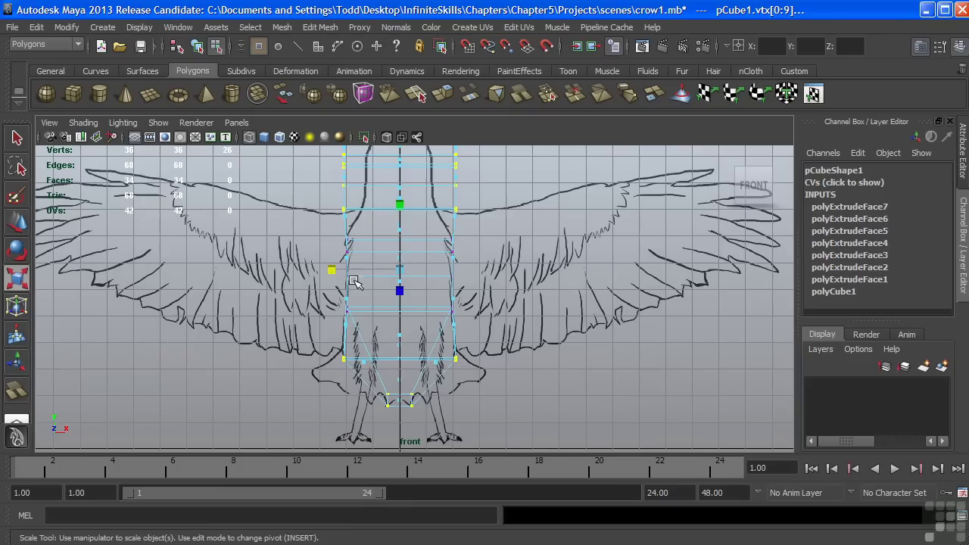
Step: Deselect the lower body row and narrow the remaining upper vertices along X to the drawn base of the neck
left_click_drag(304, 314, 478, 363)
middle_click_drag(387, 265, 411, 343, "alt")
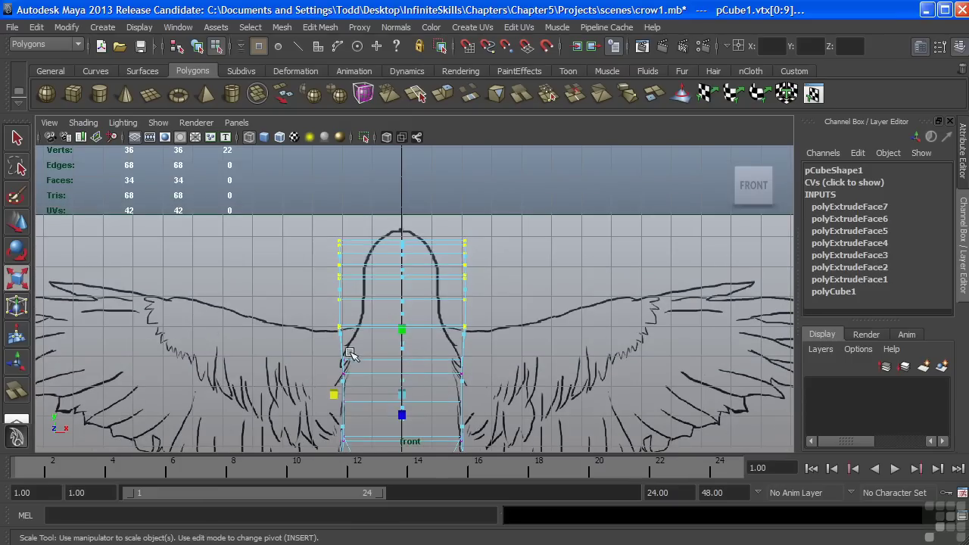
left_click_drag(334, 393, 355, 394)
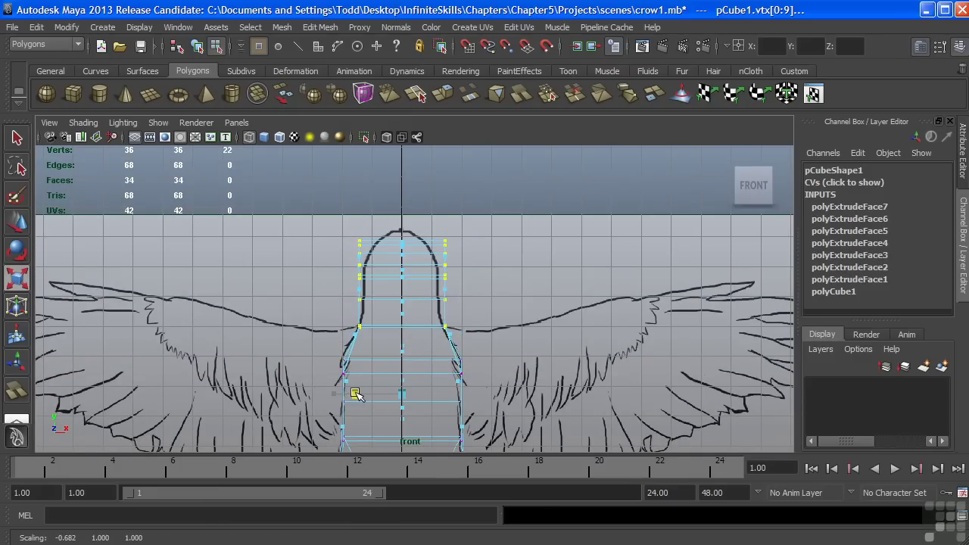
Step: Deselect the neck base row and narrow the head vertices above it to the sides of the drawn head
left_click_drag(335, 308, 465, 347, "ctrl")
middle_click_drag(421, 335, 413, 355, "alt")
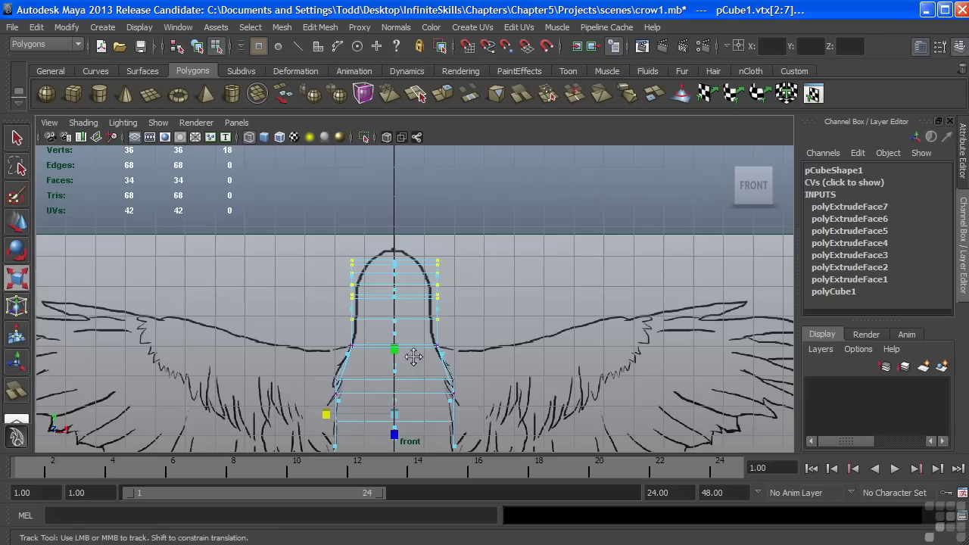
left_click_drag(325, 415, 336, 414)
right_click_drag(335, 337, 458, 338, "alt")
middle_click_drag(383, 307, 379, 301, "alt")
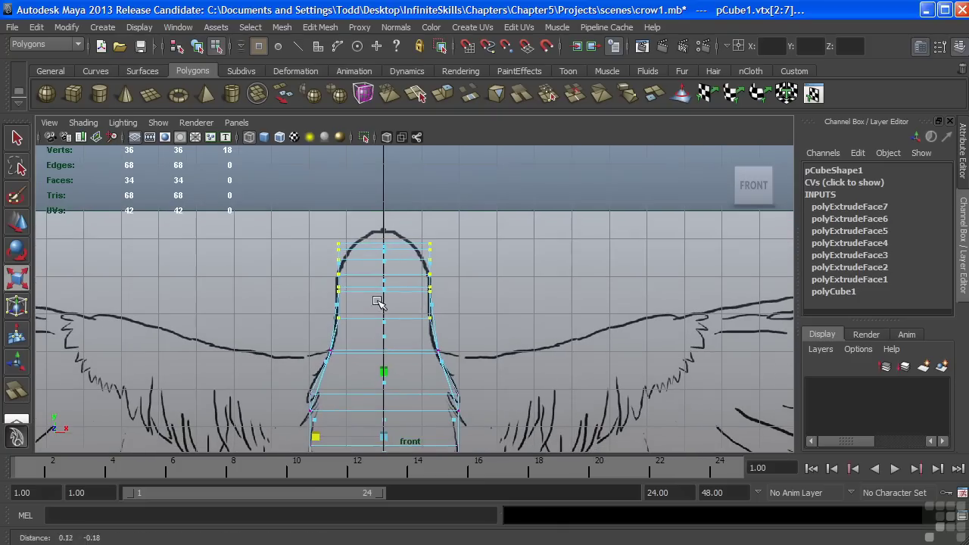
left_click_drag(319, 431, 315, 434)
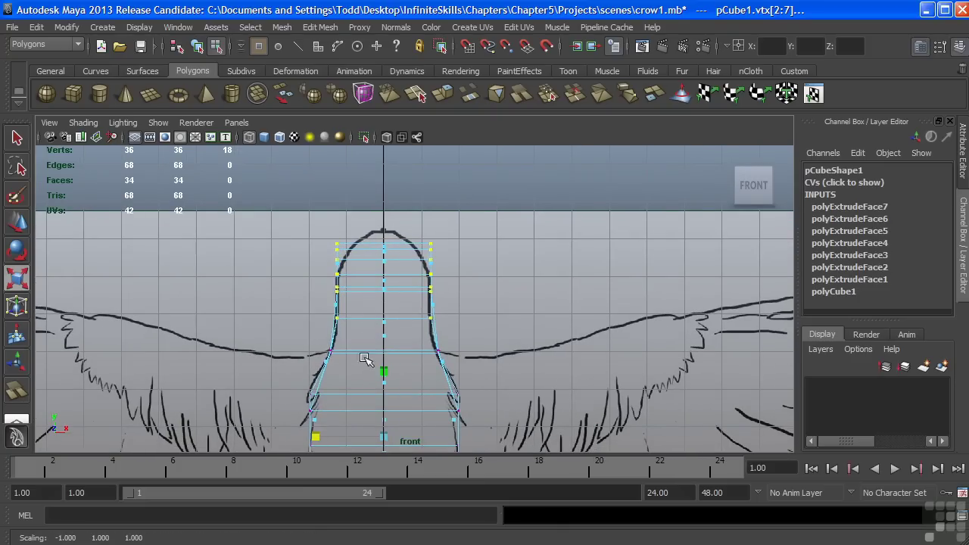
Step: Narrow the upper head vertices progressively, row by row, to follow the rounded crown outline
left_click_drag(319, 272, 457, 350)
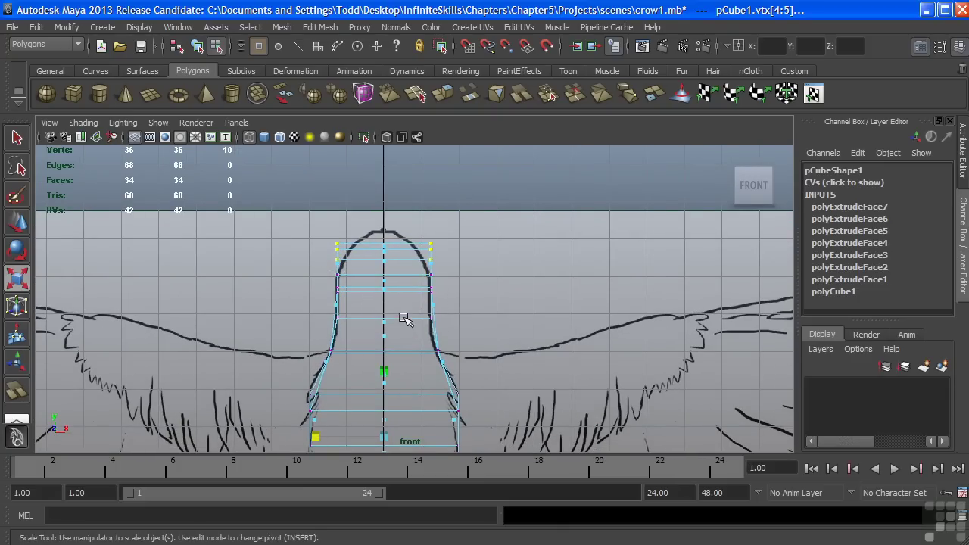
middle_click_drag(340, 430, 338, 433, "alt")
left_click_drag(312, 439, 328, 439)
left_click_drag(326, 256, 456, 285)
left_click_drag(316, 441, 325, 440)
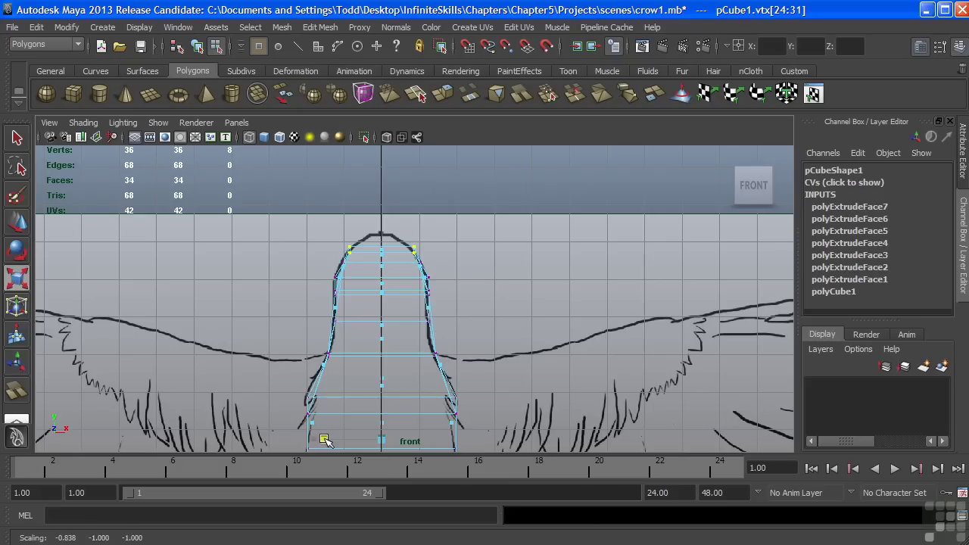
Step: Select the four vertices at the tail's end and scale them wide along X, past the drawn tail feathers
middle_click_drag(409, 351, 404, 209, "alt")
left_click_drag(345, 330, 398, 371)
right_click_drag(318, 356, 377, 357, "alt")
left_click_drag(300, 346, 114, 335)
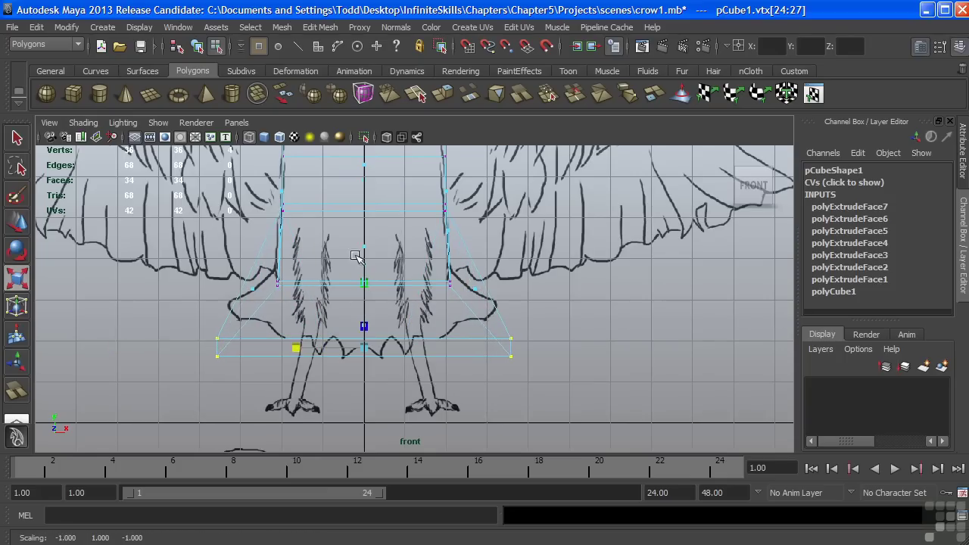
Step: Examine the widened tail in the front and perspective views, ending in the full-size front view
middle_click_drag(399, 250, 397, 291, "alt")
right_click_drag(398, 297, 287, 299, "alt")
scroll(287, 299, "down", 4)
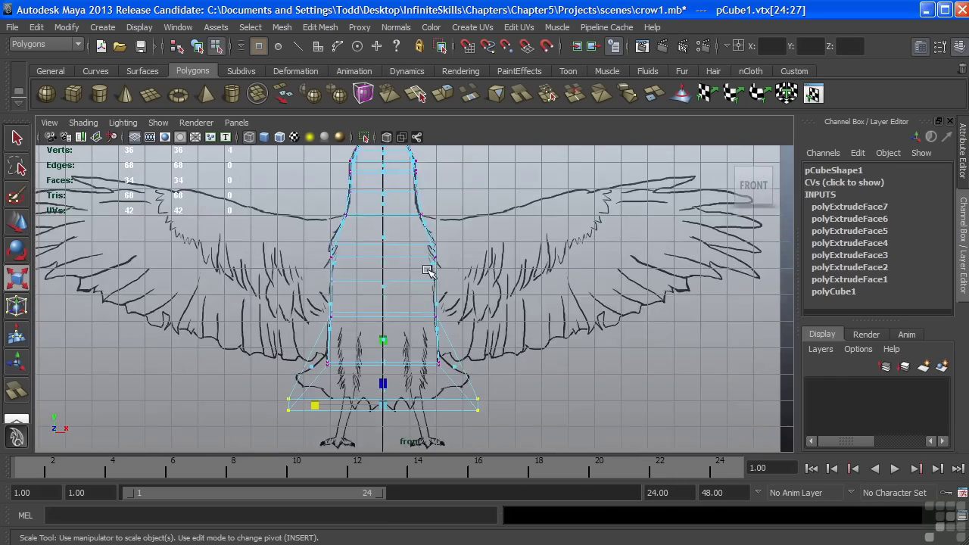
key("space")
key("space")
left_click_drag(503, 244, 446, 301, "alt")
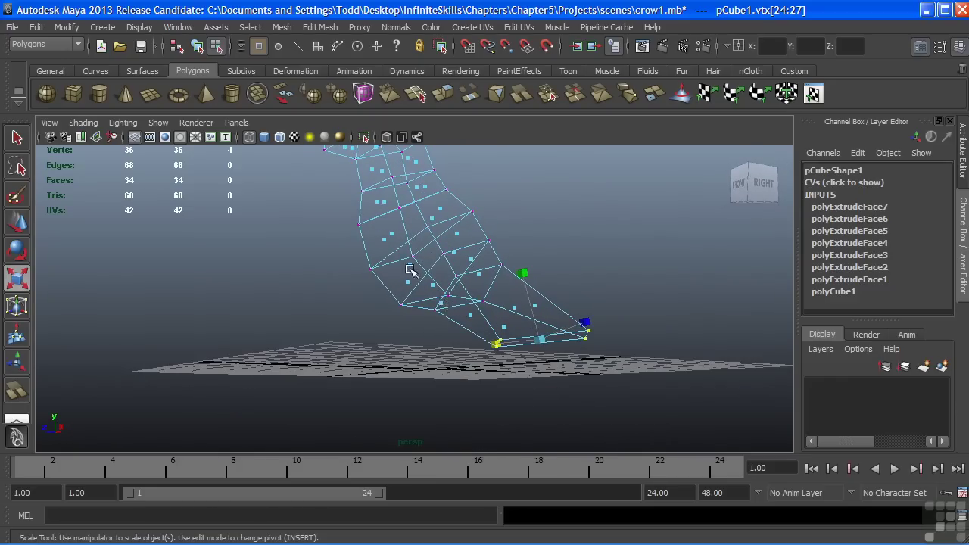
left_click_drag(410, 271, 448, 281, "alt")
key("space")
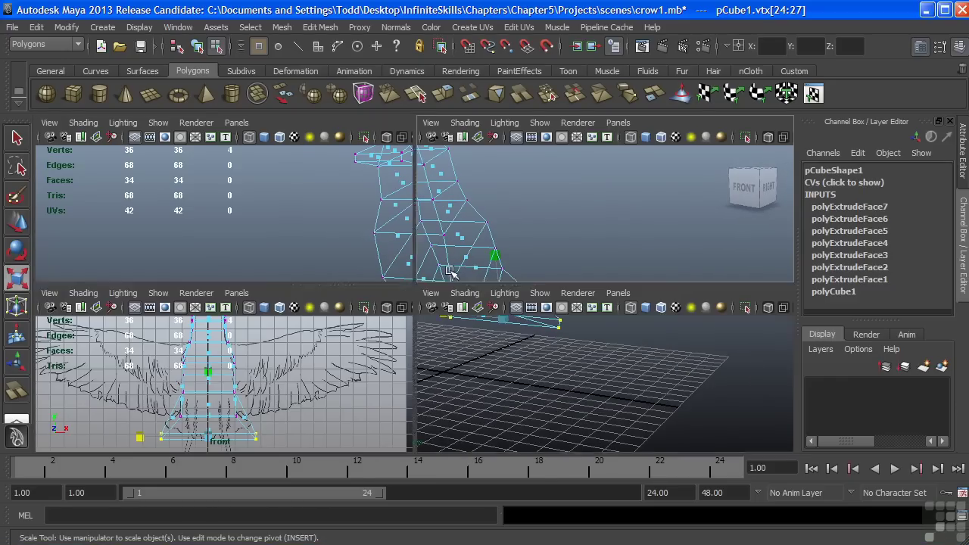
key("space")
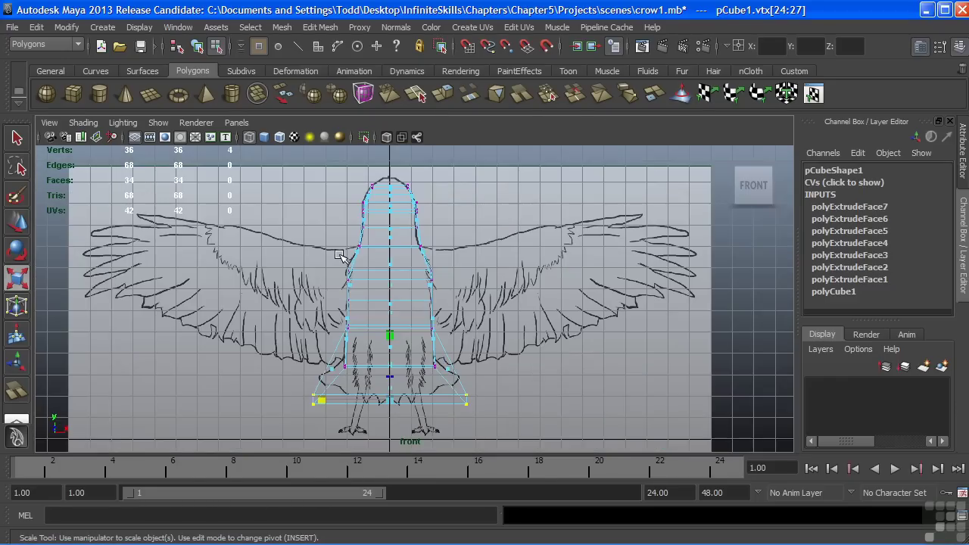
middle_click_drag(339, 254, 339, 253, "alt")
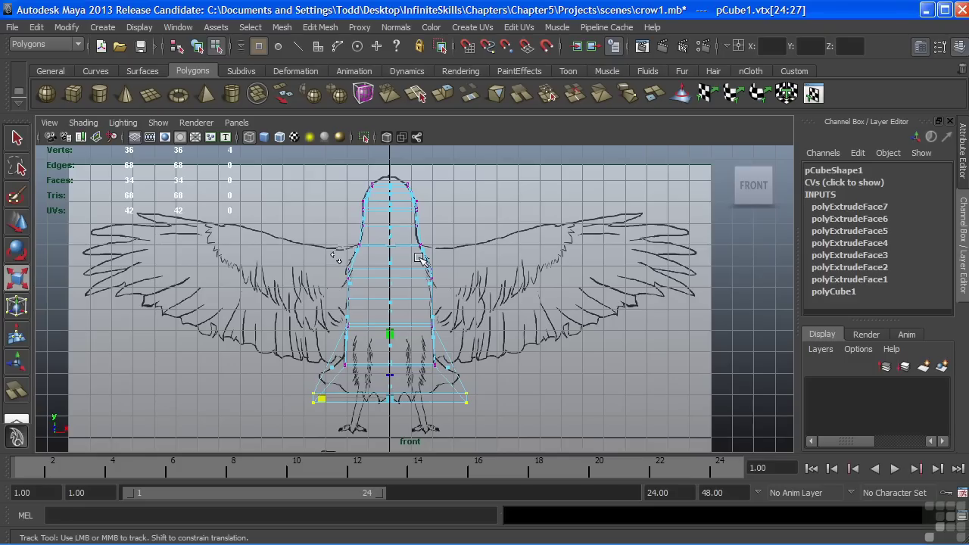
middle_click_drag(433, 278, 459, 275, "alt")
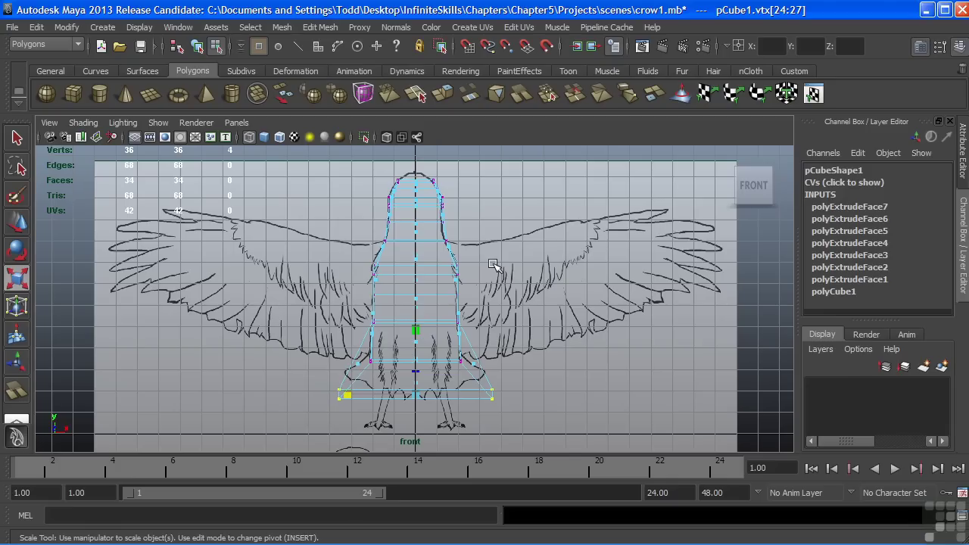
middle_click_drag(478, 277, 453, 274, "alt")
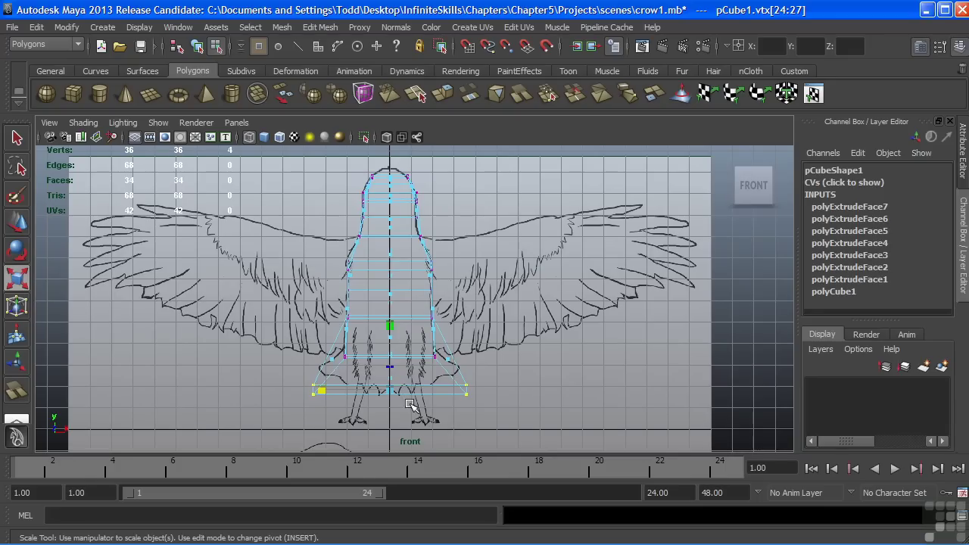
middle_click_drag(413, 407, 412, 328, "alt")
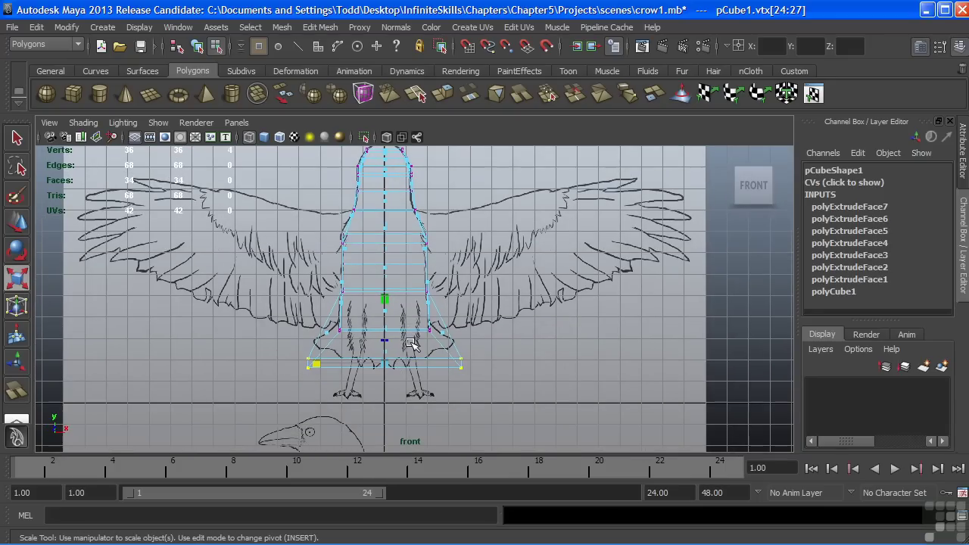
middle_click_drag(379, 248, 394, 279, "alt")
Step: Return the crow mesh to object mode, select it and open the options of the Cut Faces Tool
right_click_drag(422, 212, 427, 250)
left_click(425, 230)
middle_click_drag(441, 252, 435, 252, "alt")
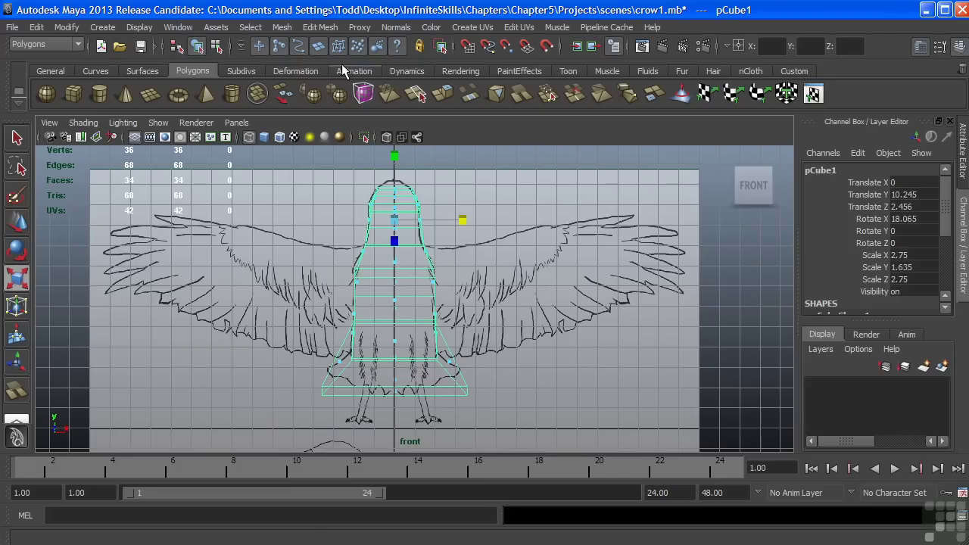
left_click(328, 28)
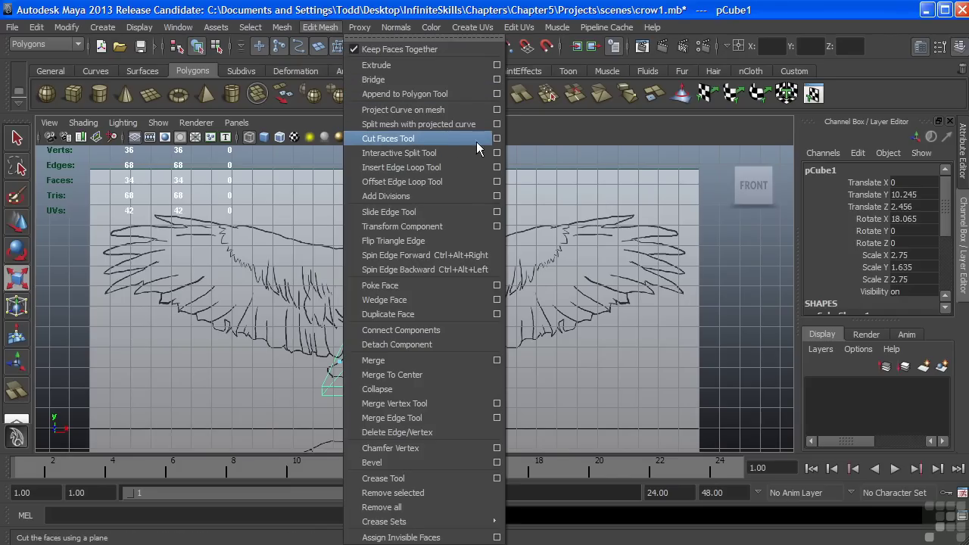
left_click(497, 139)
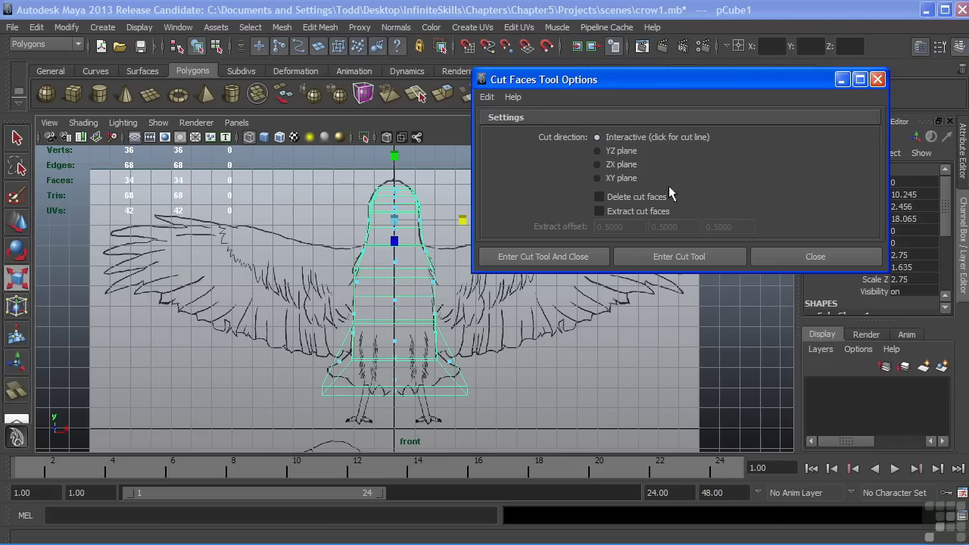
Step: Try an interactive diagonal cut across the crow's body with the Cut Faces Tool
left_click(689, 259)
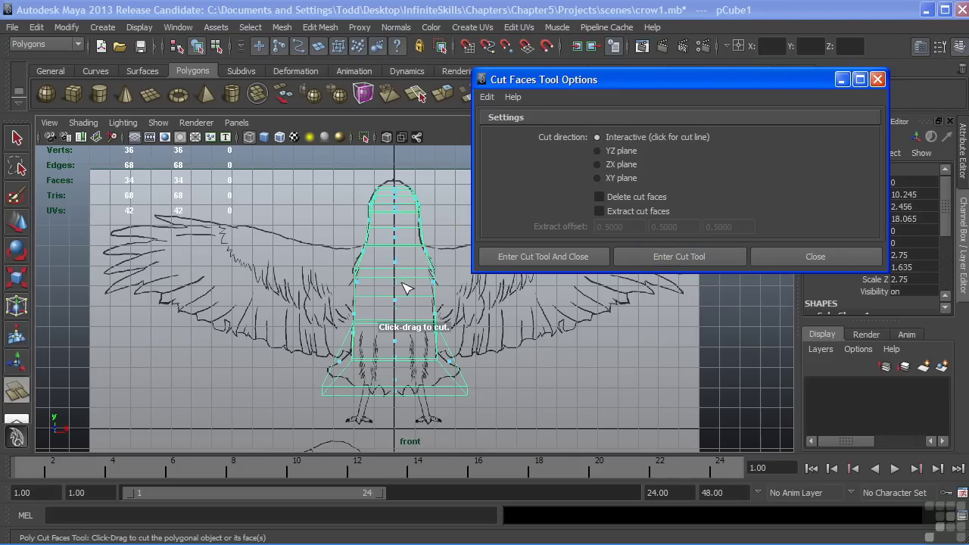
middle_click_drag(405, 287, 388, 299, "alt")
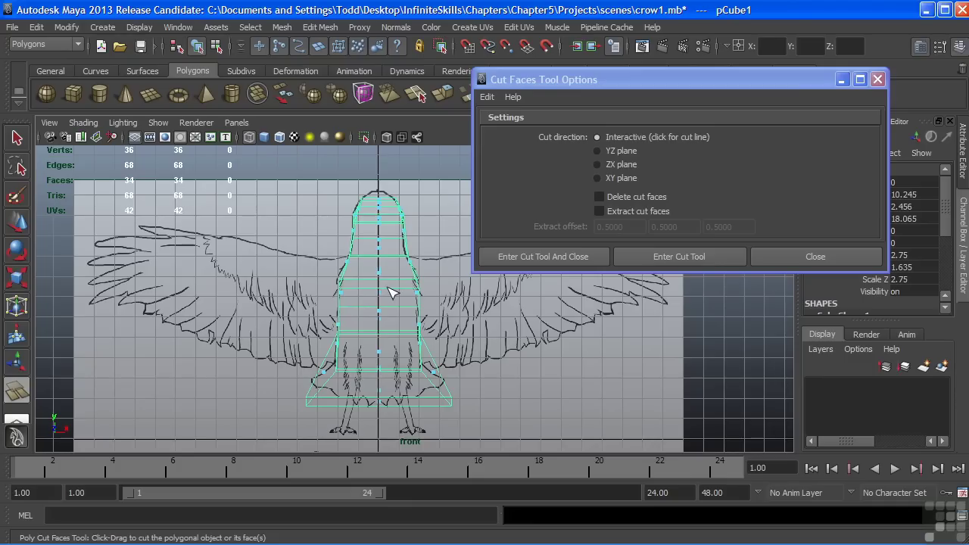
left_click_drag(391, 292, 356, 225)
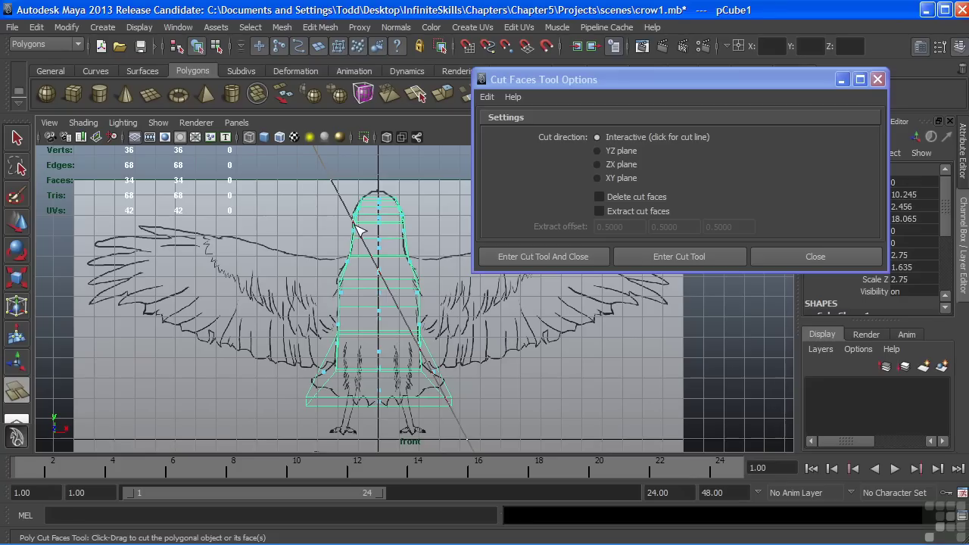
mouse_move(359, 229)
left_mouse_down()
mouse_move(351, 223)
mouse_move(340, 283)
mouse_move(350, 322)
mouse_move(377, 347)
mouse_move(345, 309)
mouse_move(344, 260)
mouse_move(376, 244)
mouse_move(412, 244)
mouse_move(437, 276)
mouse_move(426, 322)
mouse_move(400, 334)
mouse_move(363, 331)
mouse_move(333, 283)
mouse_move(335, 232)
mouse_move(340, 256)
mouse_move(357, 216)
mouse_move(363, 220)
left_mouse_up()
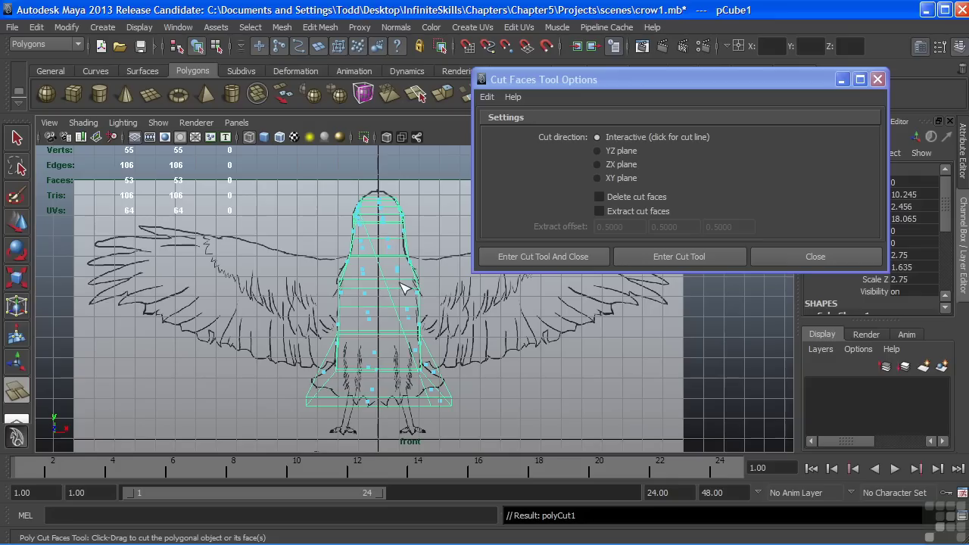
key("ctrl+z")
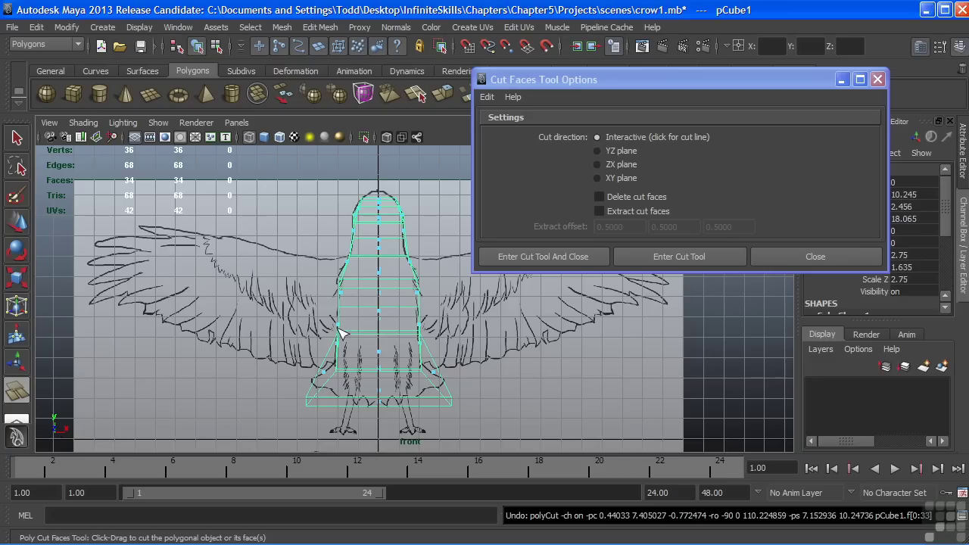
Step: Set the cut direction to YZ plane and cut the crow mesh down its centre
left_click(597, 151)
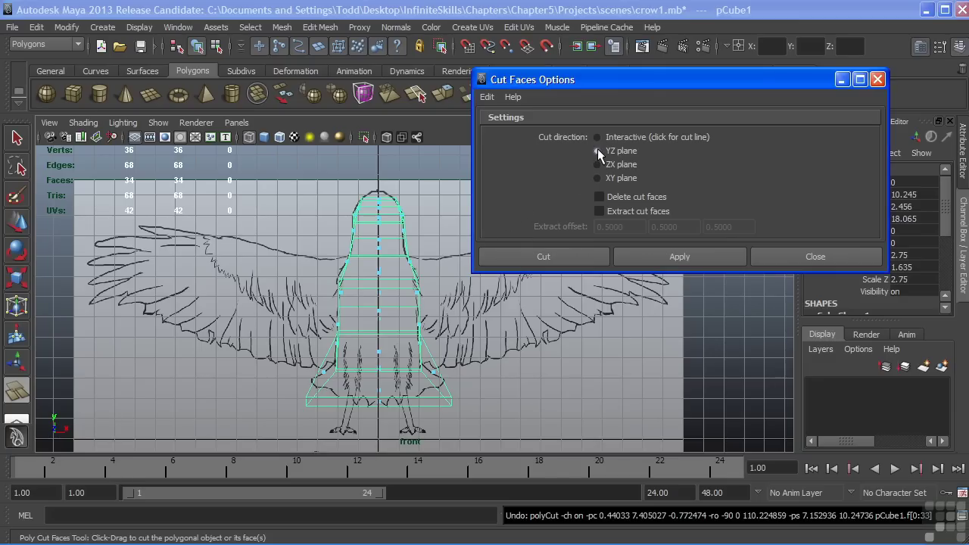
left_click(546, 257)
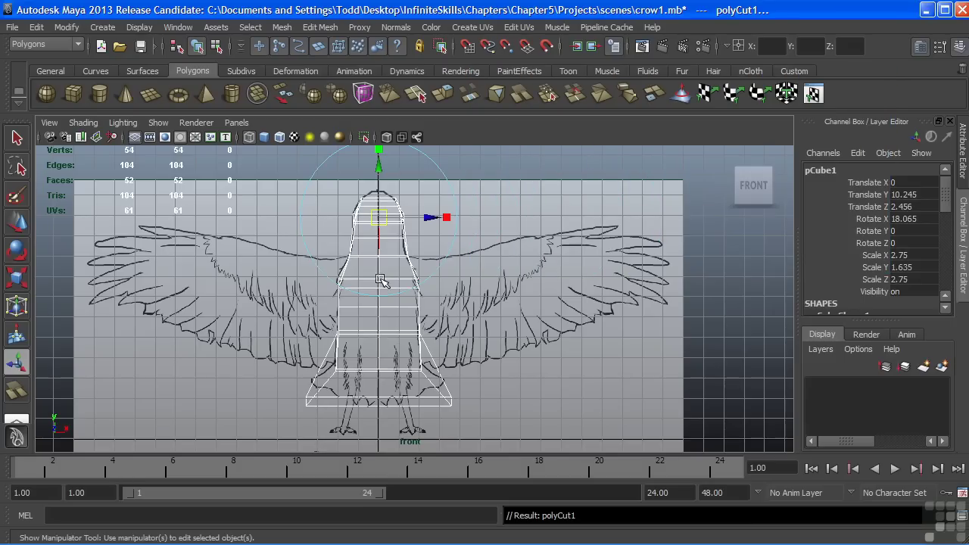
Step: Examine the centre cut from several angles in the full-size perspective view and review its polyCut1 attributes
key("space")
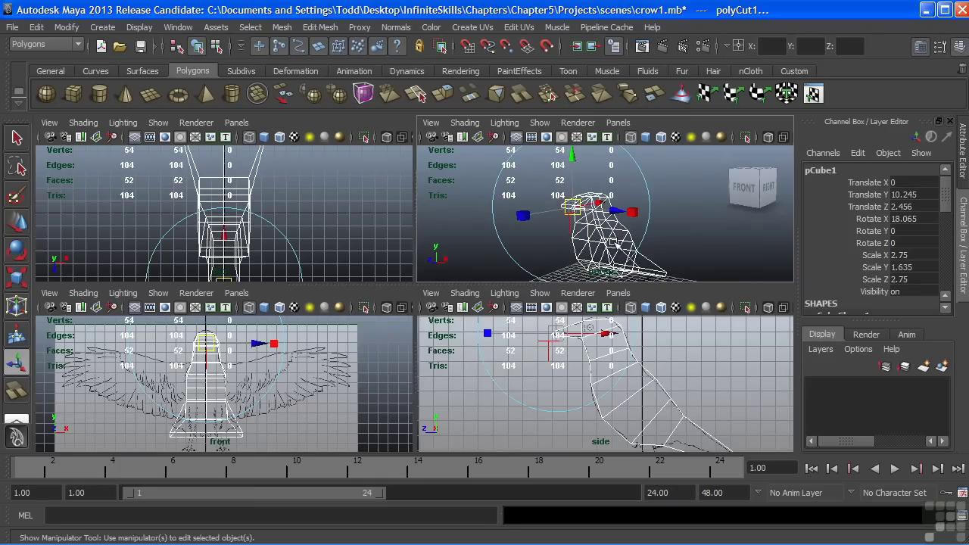
key("space")
mouse_move(490, 285)
left_mouse_down("alt")
mouse_move(586, 273)
mouse_move(303, 281)
mouse_move(230, 304)
mouse_move(520, 285)
mouse_move(497, 296)
left_mouse_up("alt")
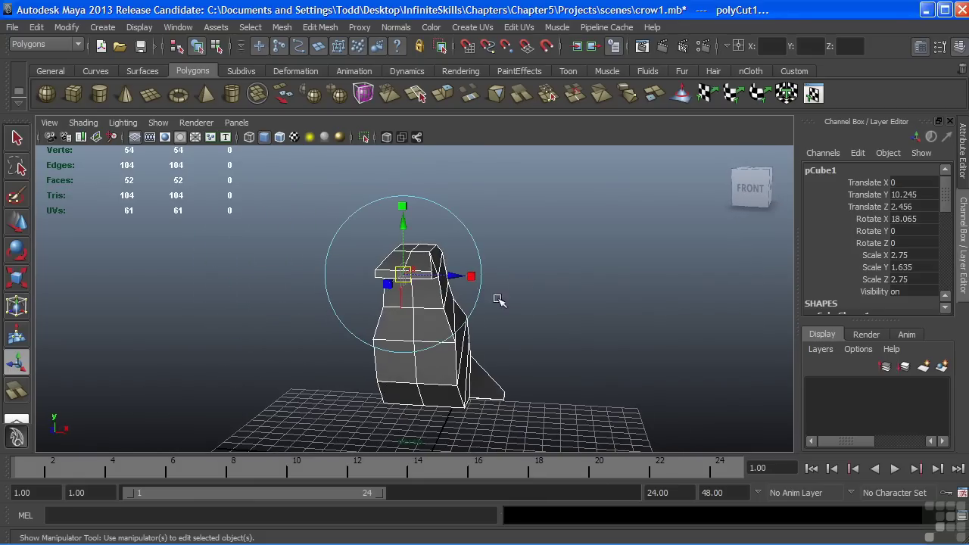
left_click_drag(520, 235, 550, 260, "alt")
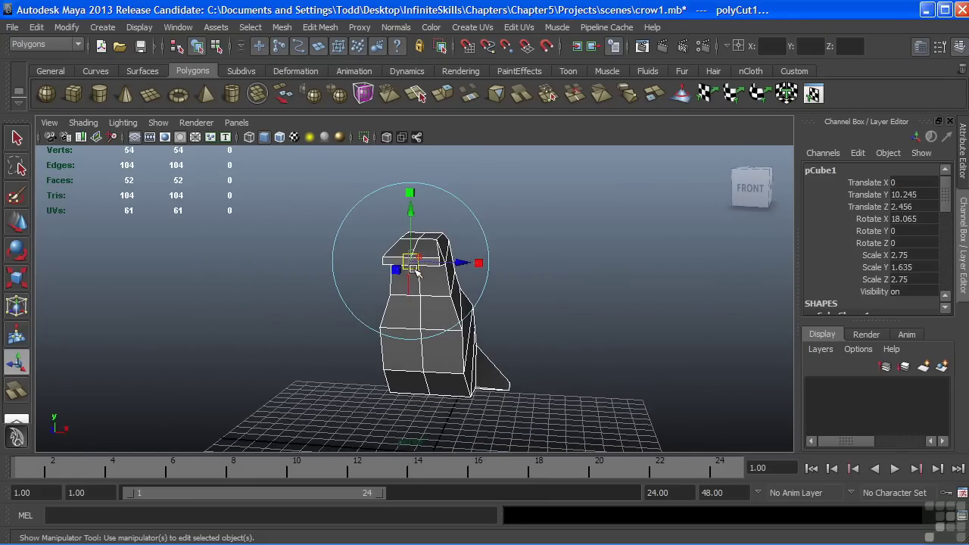
left_click_drag(394, 295, 329, 281, "alt")
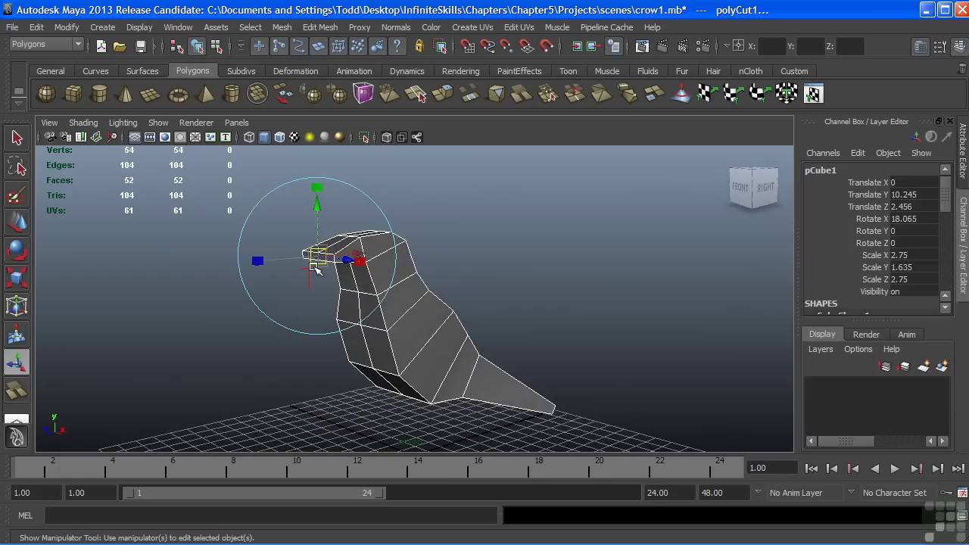
scroll(295, 273, "up", 3)
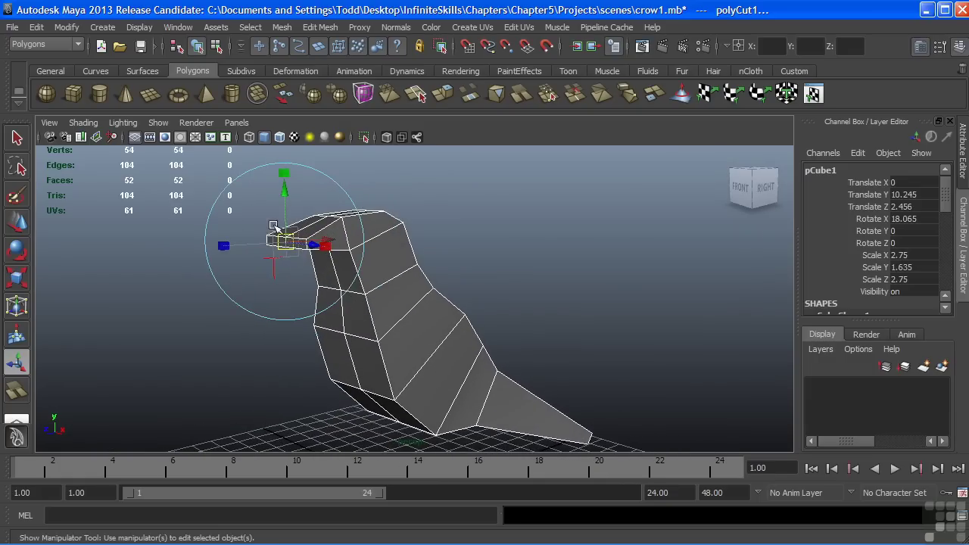
left_click_drag(292, 305, 460, 318, "alt")
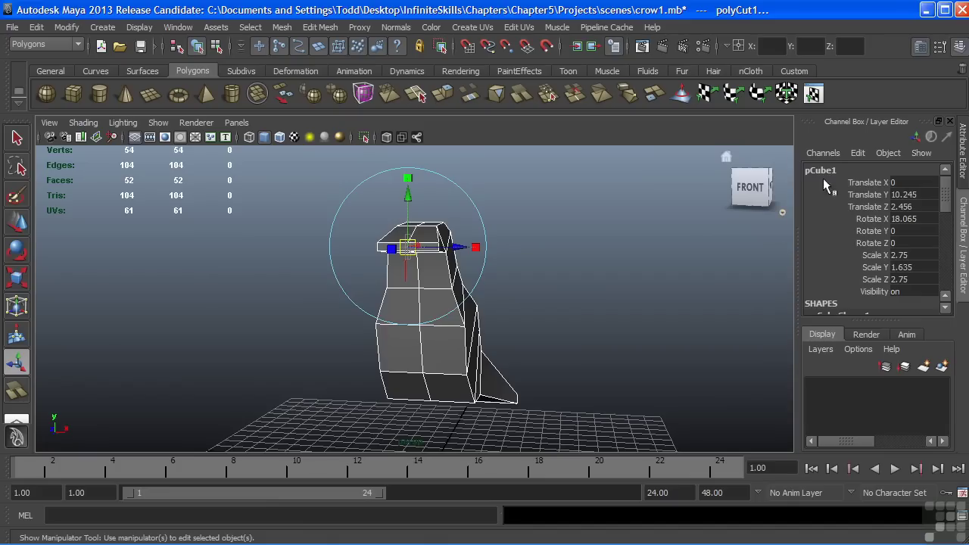
left_click_drag(946, 194, 945, 232)
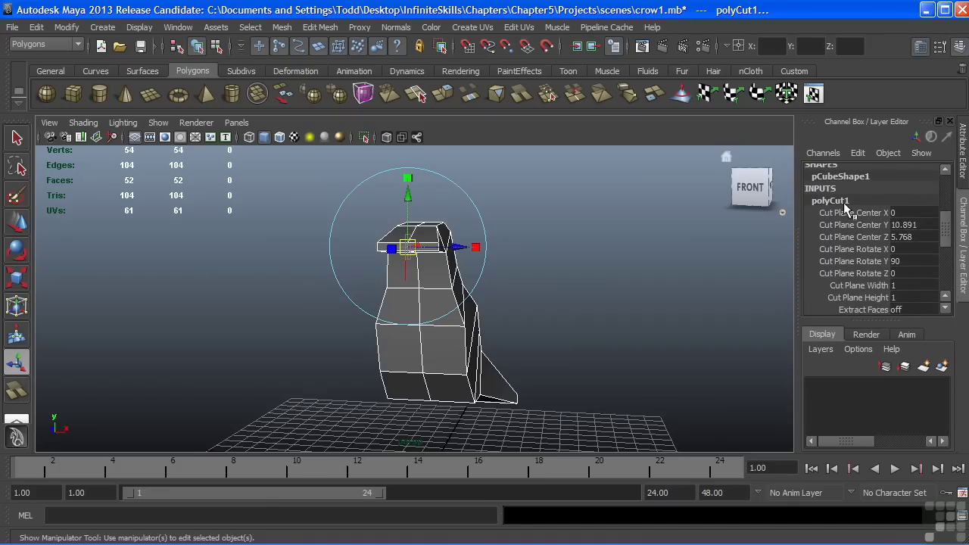
left_click_drag(437, 278, 432, 282, "alt")
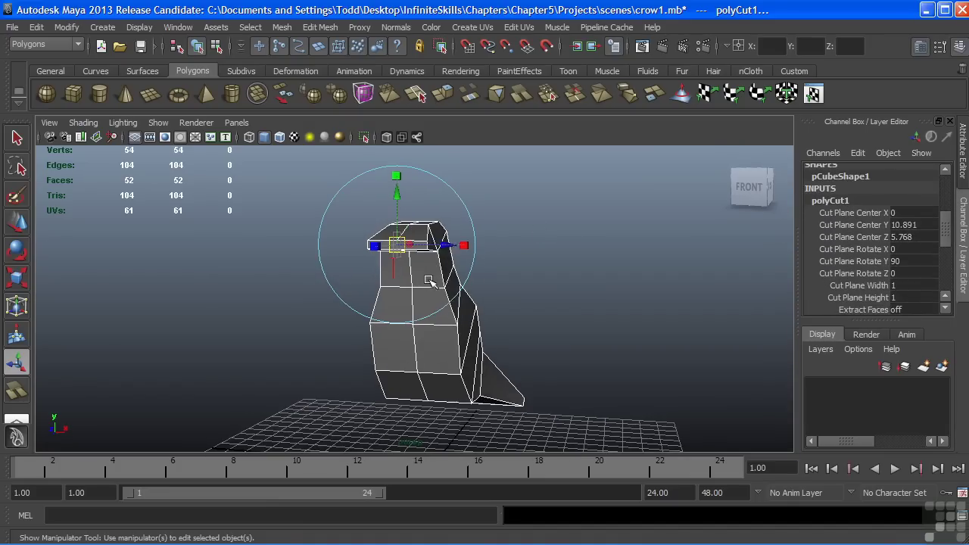
Step: Try moving the cut plane's centre to X -0.151 and tilting it -2.164 degrees about X
left_click_drag(447, 246, 448, 250)
left_click(447, 249)
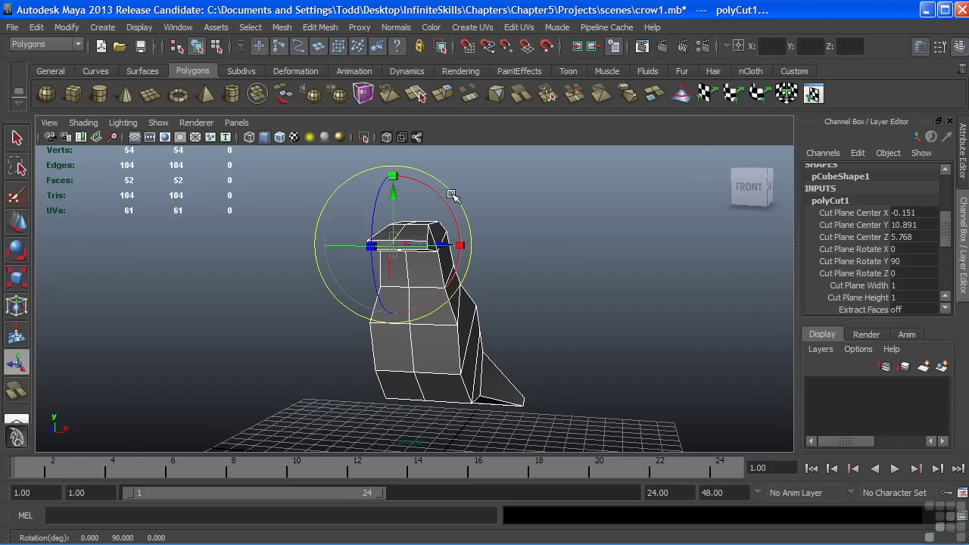
left_click_drag(454, 199, 426, 201)
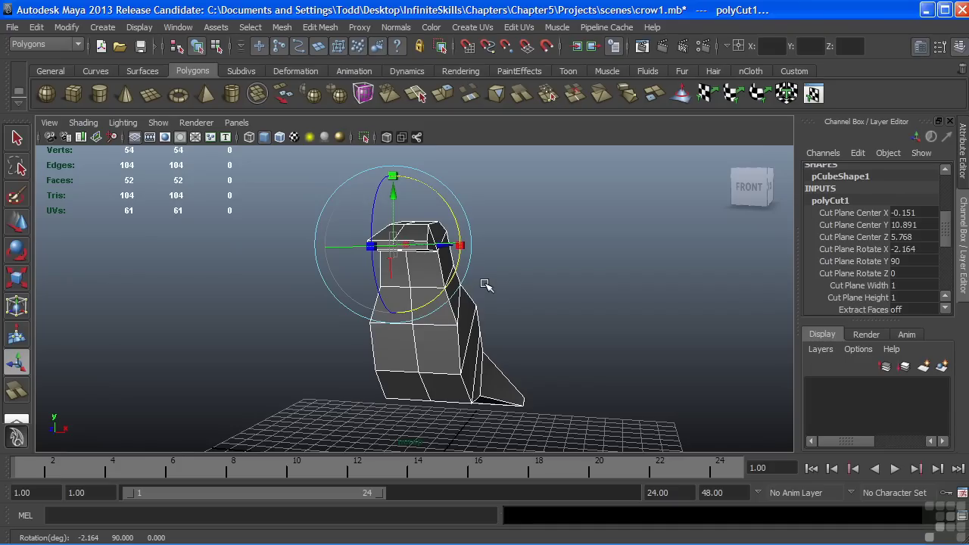
key("ctrl+z")
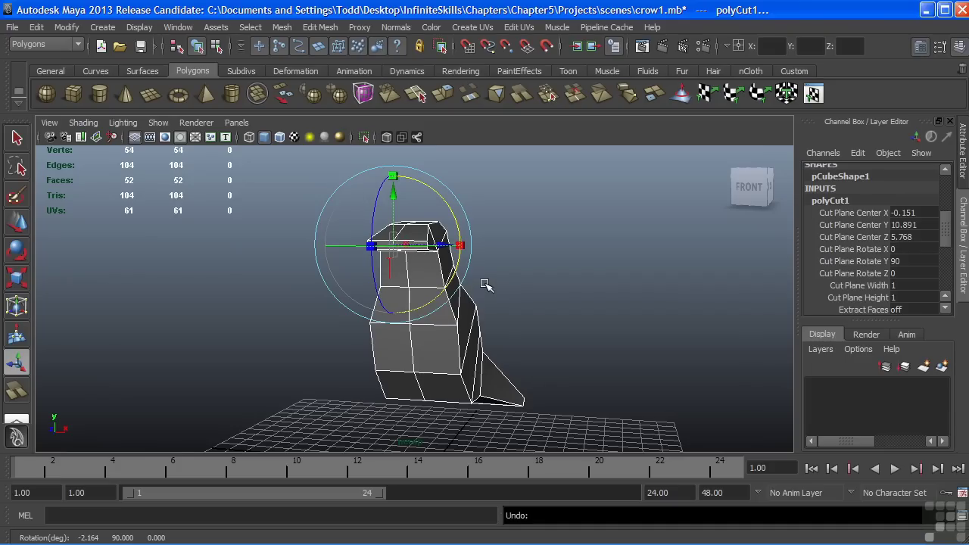
left_click_drag(482, 281, 507, 278, "alt")
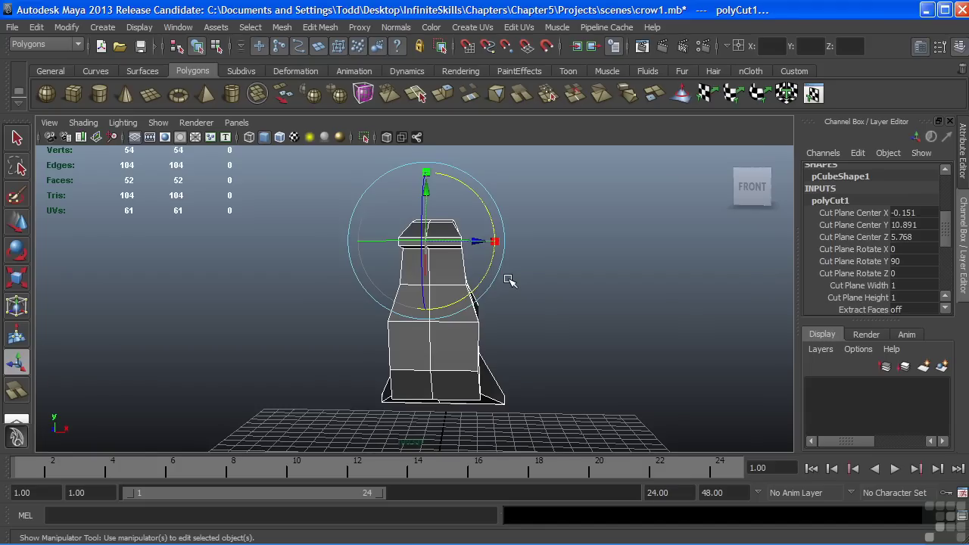
key("ctrl+z")
Step: Return to the full-size front view and switch the crow mesh to face selection with the Select Tool
key("space")
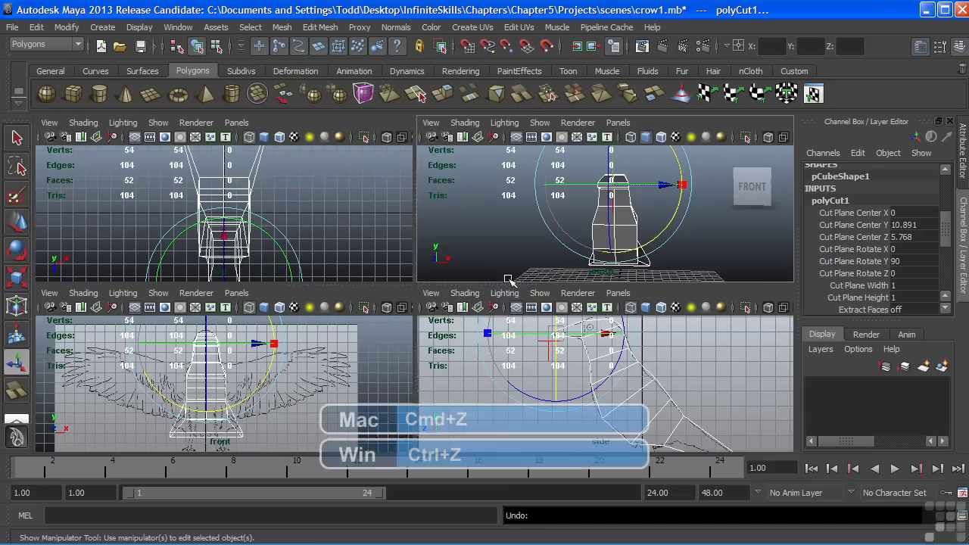
key("space")
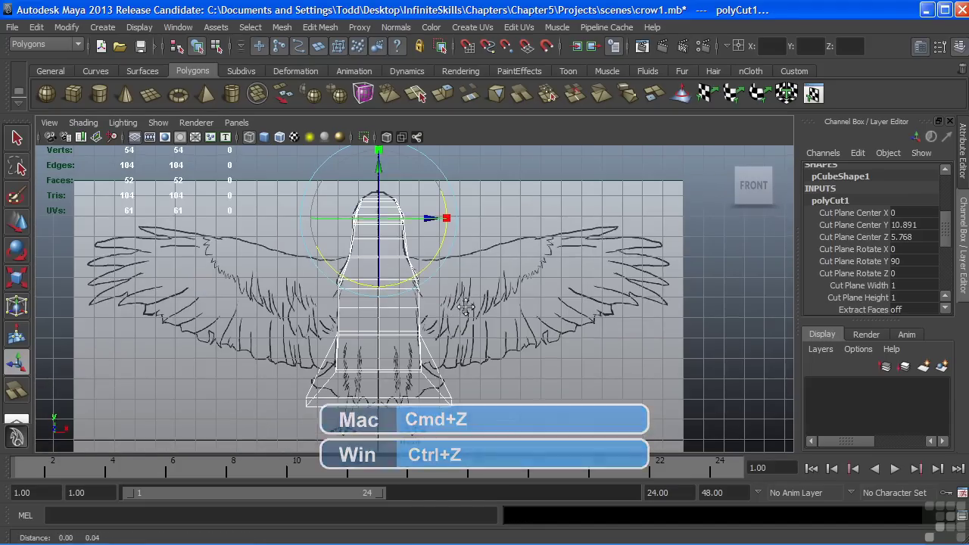
middle_click_drag(406, 297, 436, 319, "alt")
left_click(18, 139)
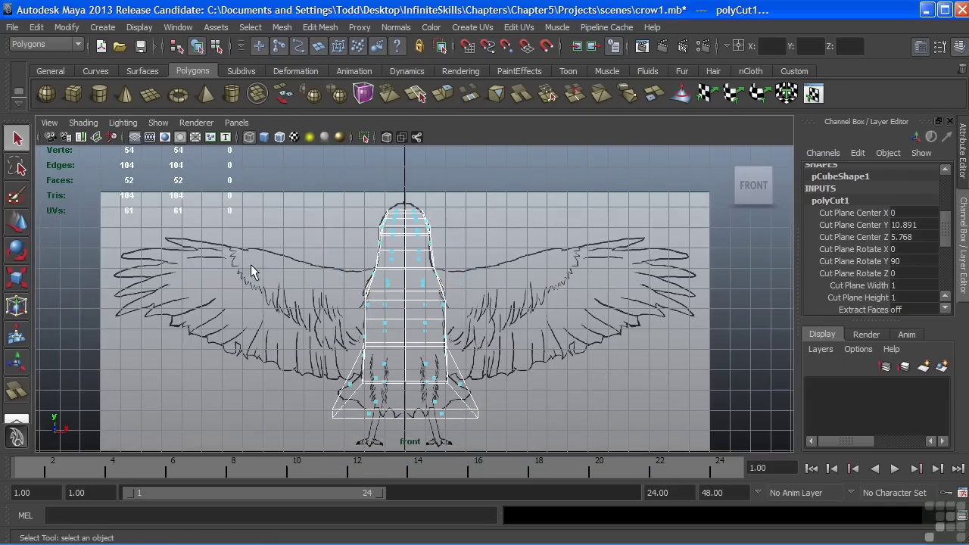
right_click_drag(388, 215, 388, 244)
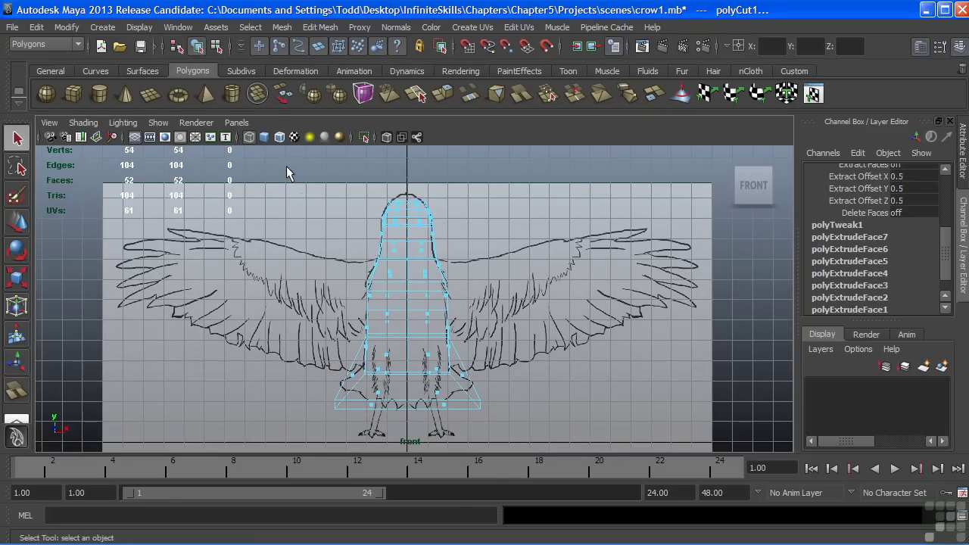
Step: Try to box-select the faces on the left half of the crow mesh in the front view
left_click_drag(286, 182, 402, 433)
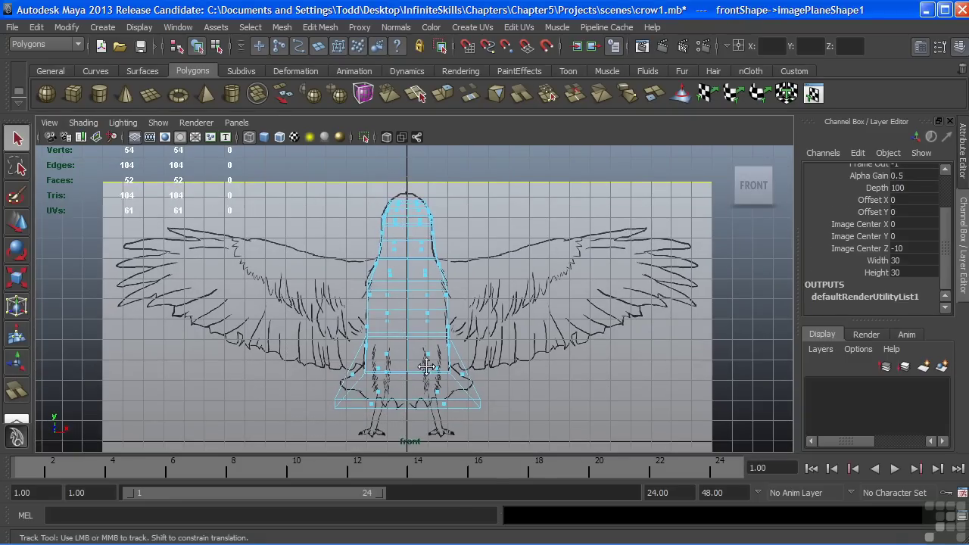
middle_click_drag(406, 215, 407, 199, "alt")
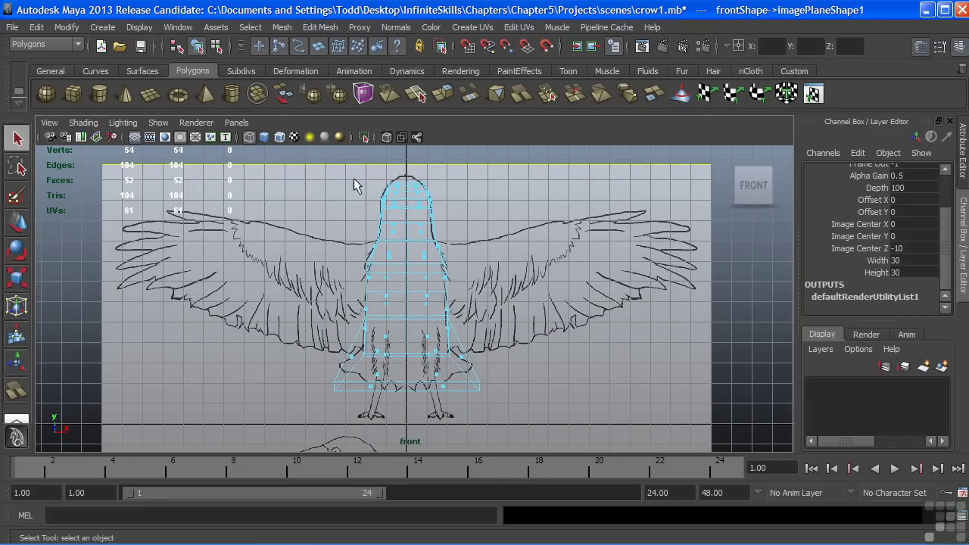
left_click_drag(290, 165, 402, 418)
left_click_drag(327, 213, 388, 280)
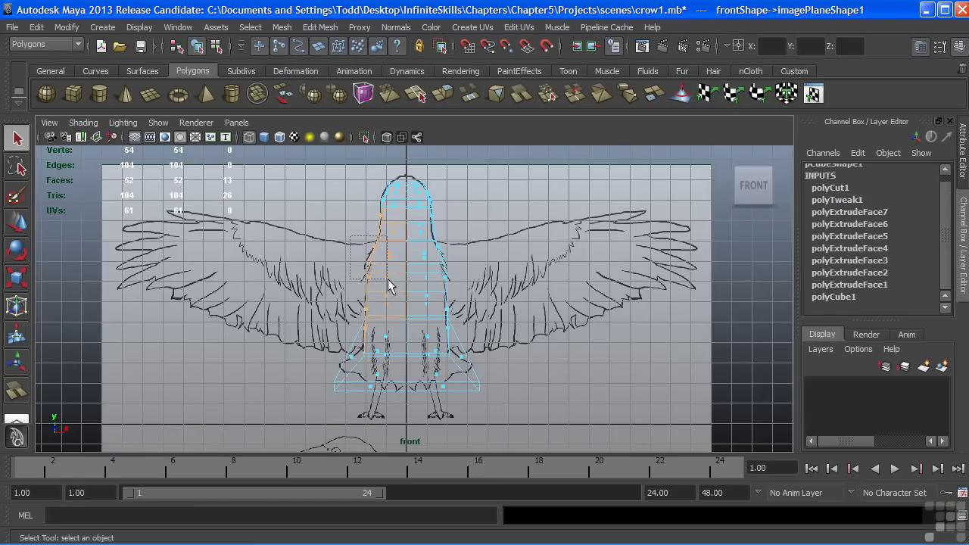
left_click_drag(327, 165, 396, 220)
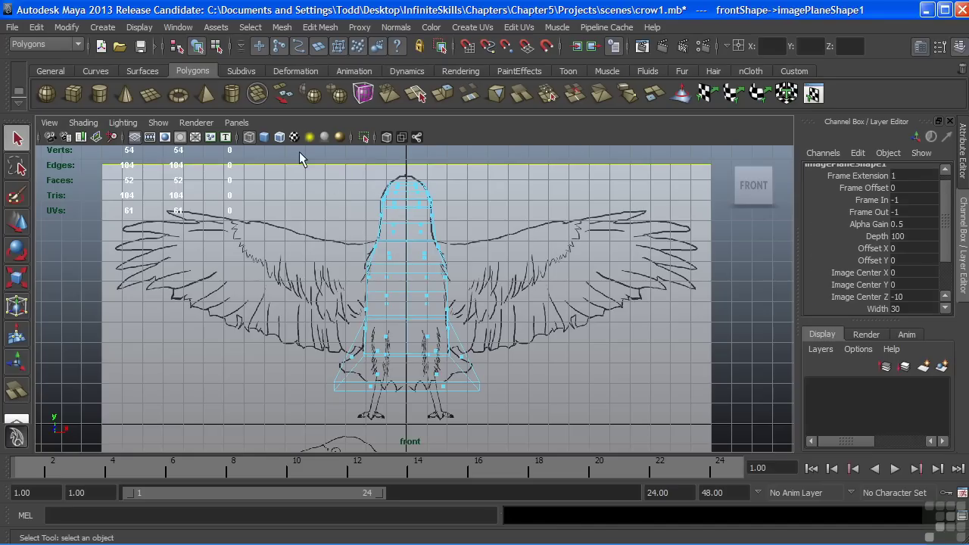
left_click_drag(300, 155, 403, 405)
right_click_drag(386, 257, 341, 246, "alt")
middle_click_drag(341, 246, 348, 246, "alt")
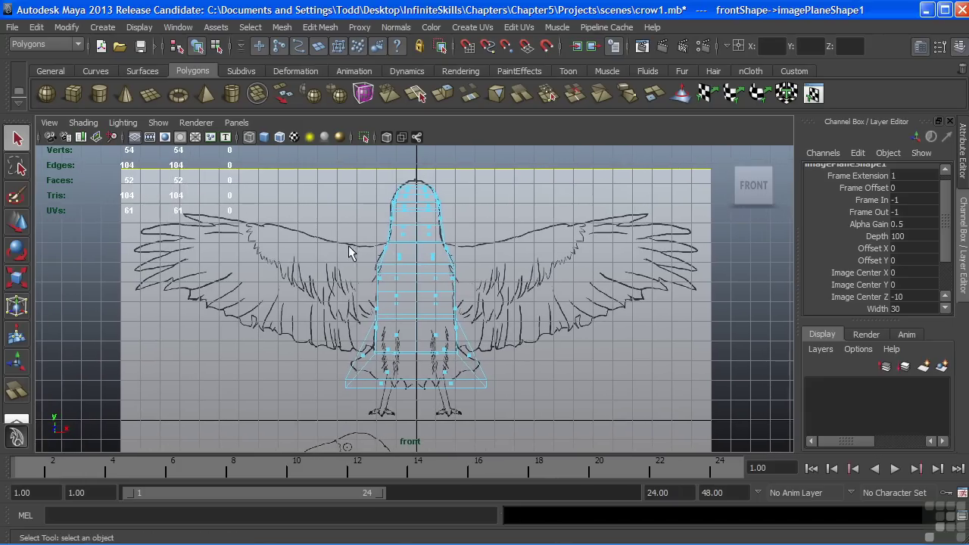
Step: Select the front view's camera and set its visibility to off
left_click(48, 124)
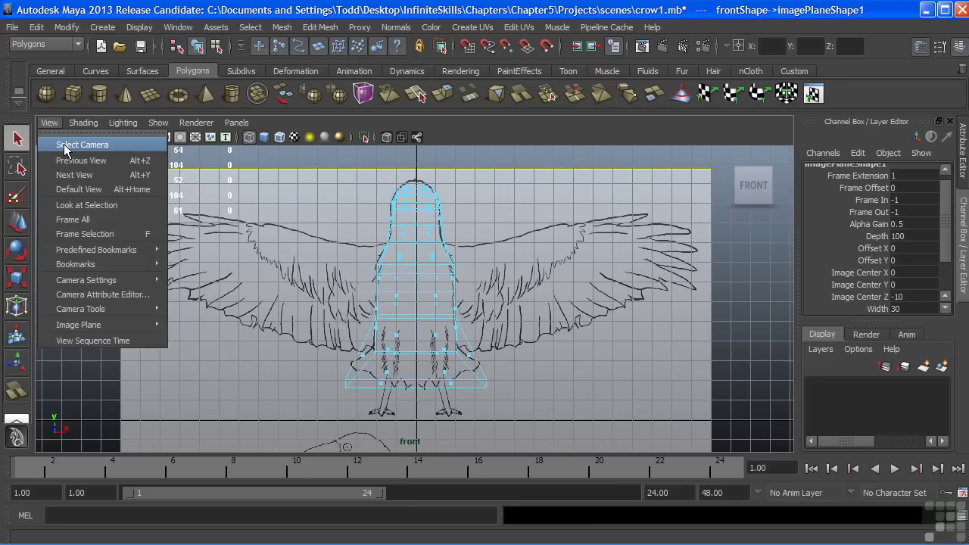
left_click(65, 146)
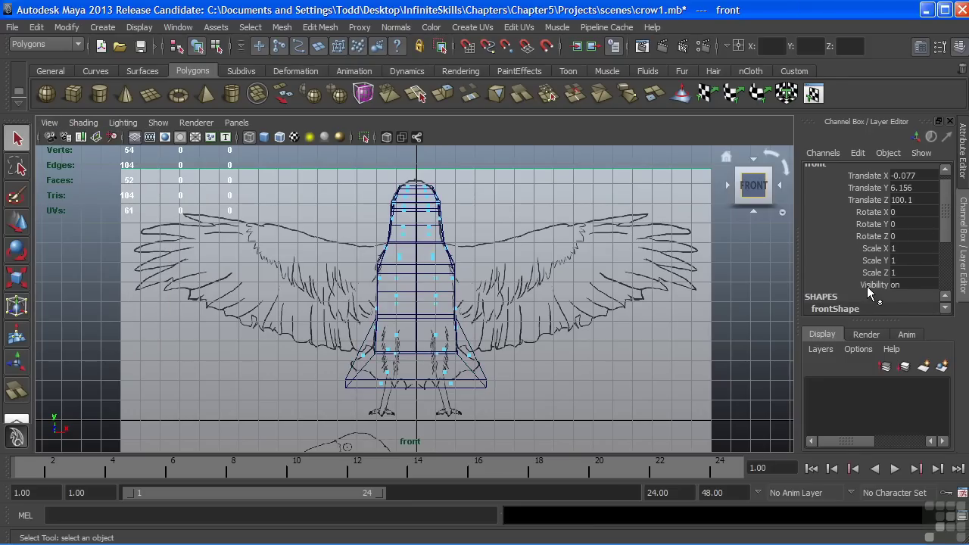
left_click(901, 284)
type("0")
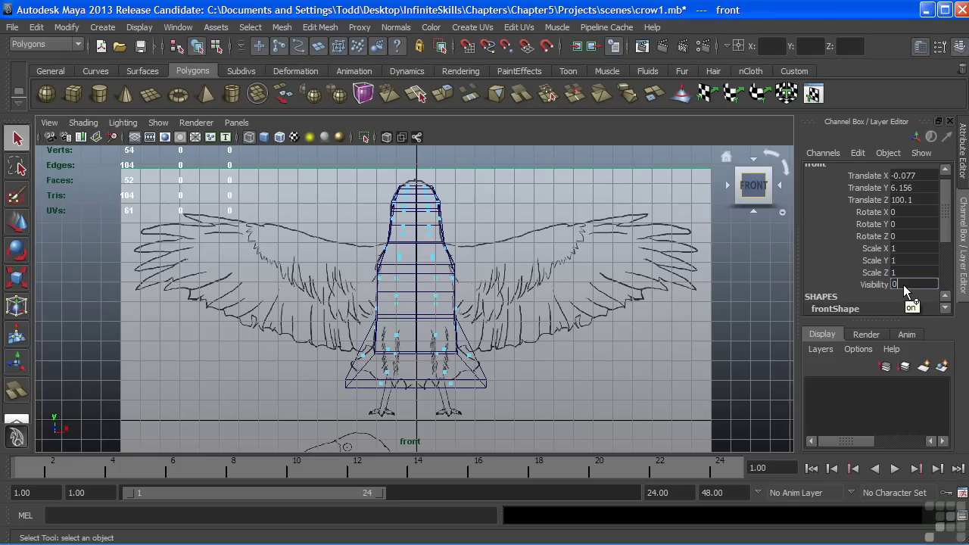
key("Return")
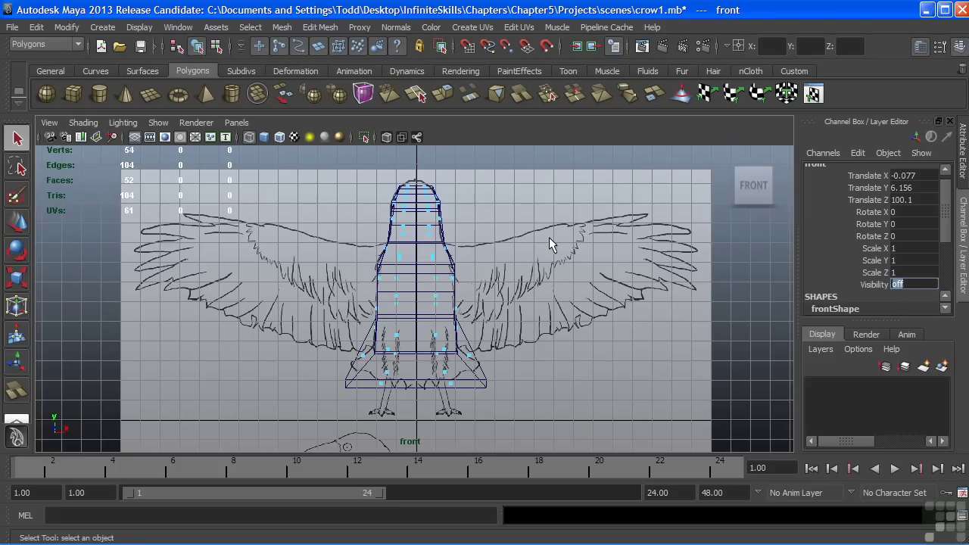
Step: Switch the crow mesh to face selection and delete all faces on its left half in the front view
right_click_drag(550, 237, 454, 225, "alt")
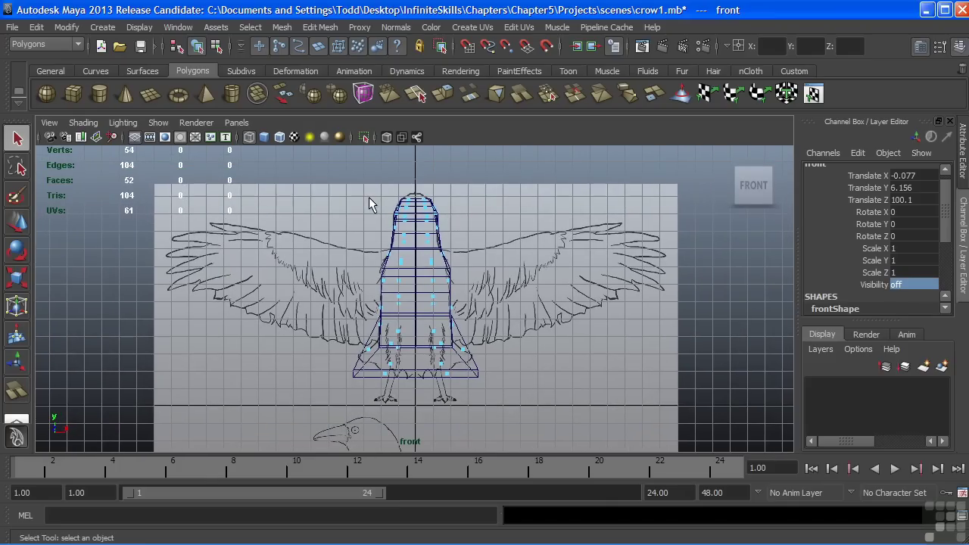
left_click(436, 245)
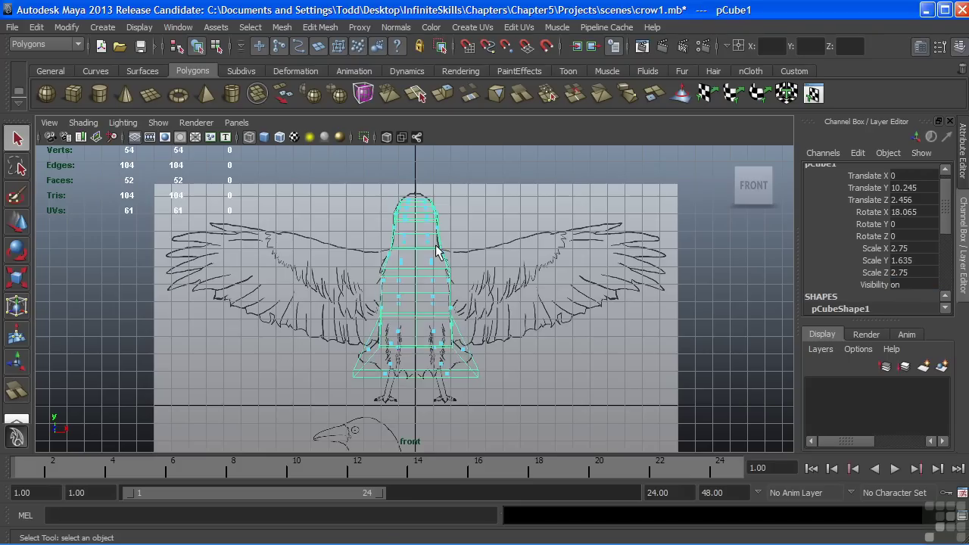
right_click(436, 245)
left_click(436, 281)
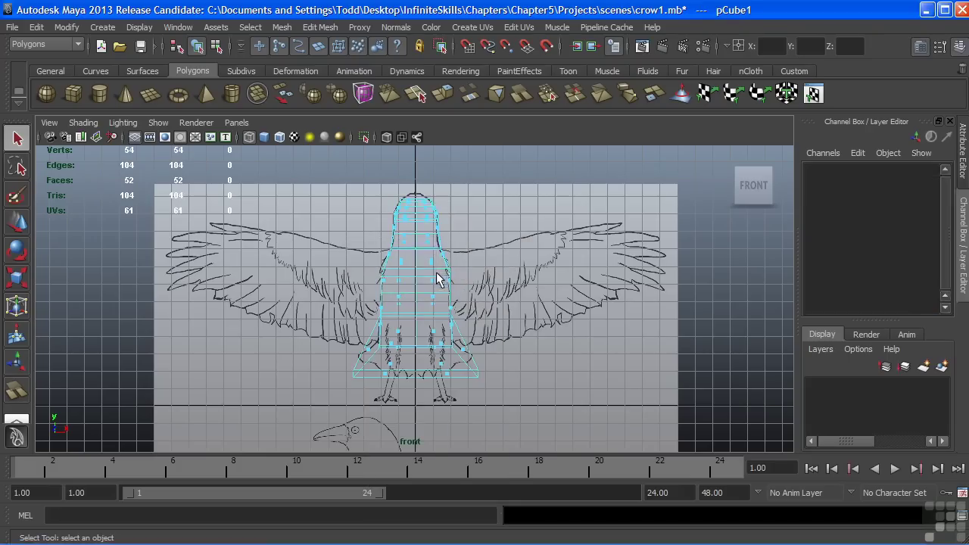
left_click_drag(333, 177, 412, 401)
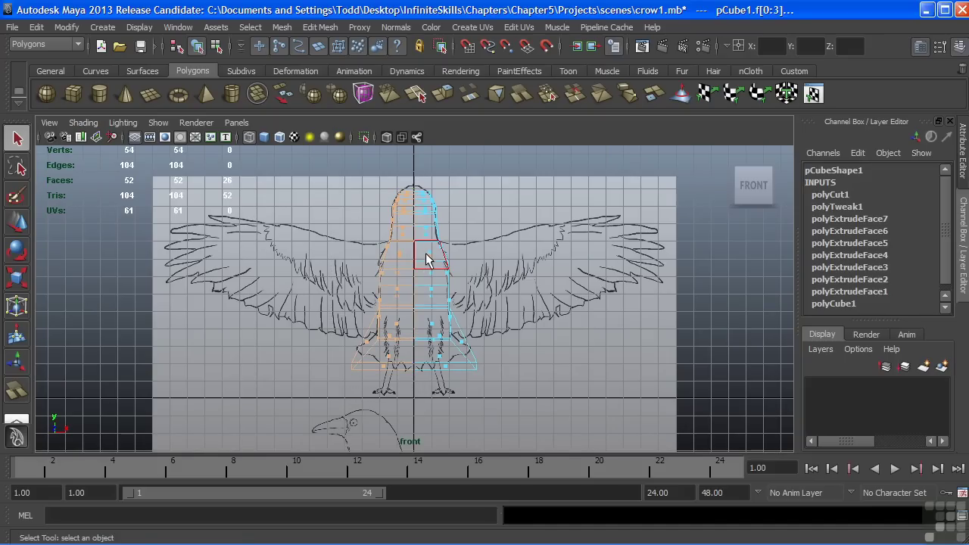
key("Delete")
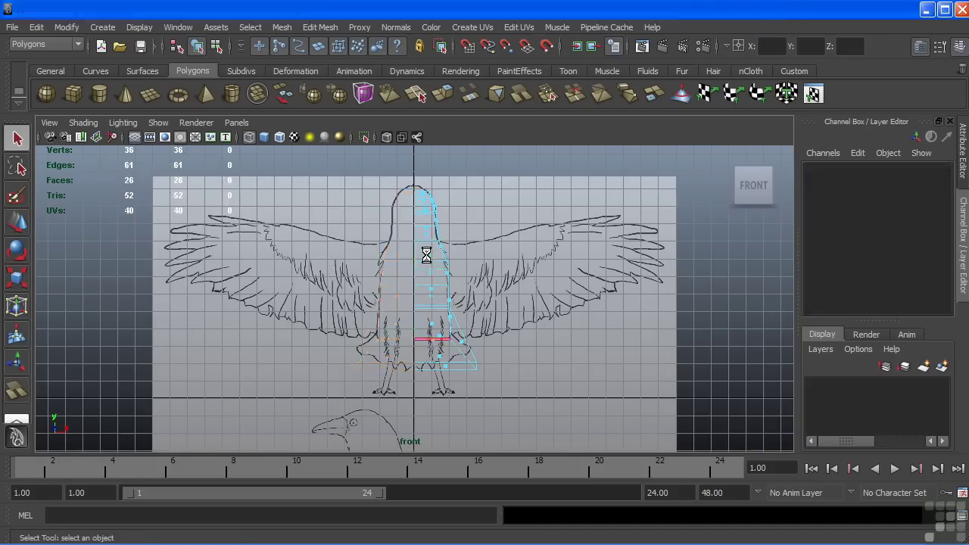
Step: Return to object selection, select the remaining half of the crow and examine its underside in the full-size perspective view
right_click_drag(423, 228, 463, 210)
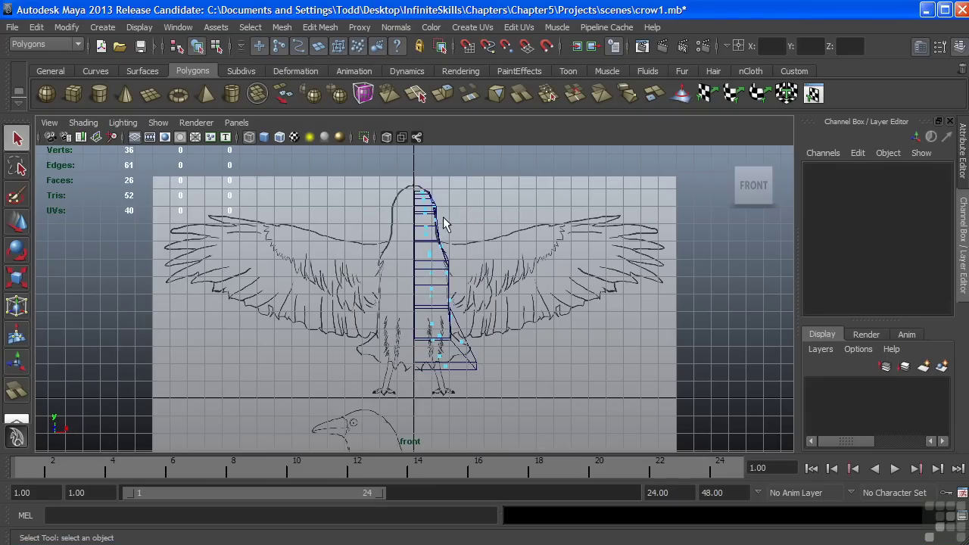
left_click(436, 218)
key("space")
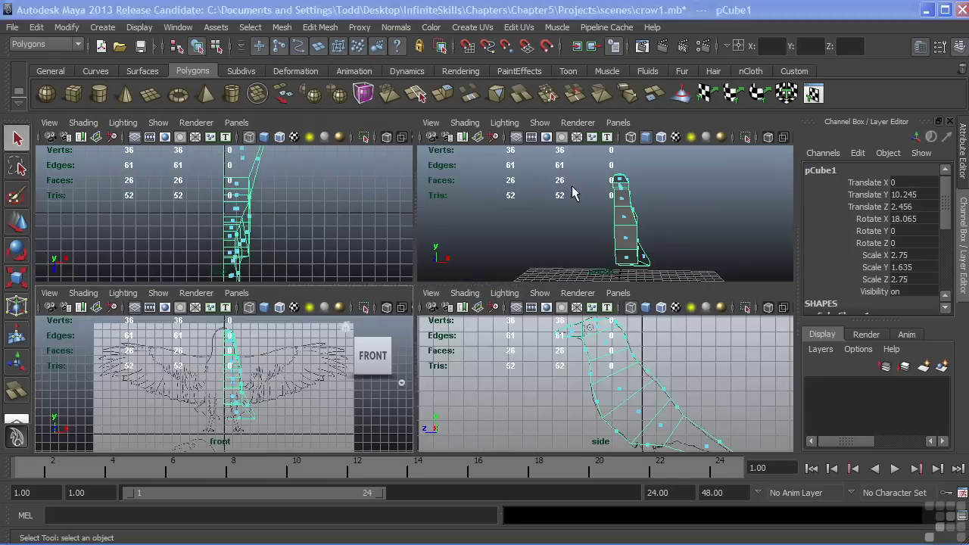
key("space")
mouse_move(573, 192)
left_mouse_down("alt")
mouse_move(603, 264)
mouse_move(422, 234)
mouse_move(258, 284)
mouse_move(415, 271)
left_mouse_up("alt")
right_click_drag(424, 274, 433, 301, "alt")
middle_click_drag(424, 324, 417, 256, "alt")
left_click_drag(417, 256, 372, 213, "alt")
right_click_drag(353, 288, 563, 290, "alt")
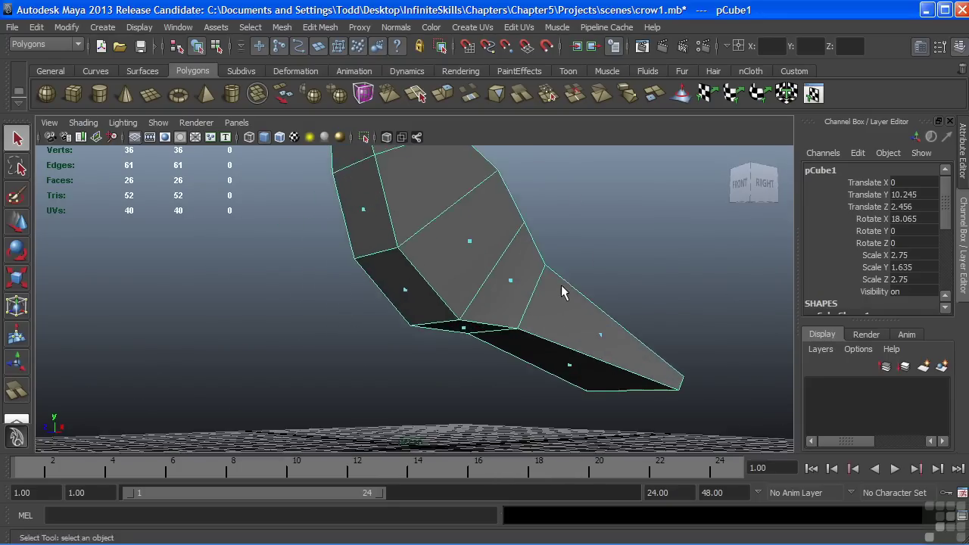
left_click_drag(523, 296, 541, 273, "alt")
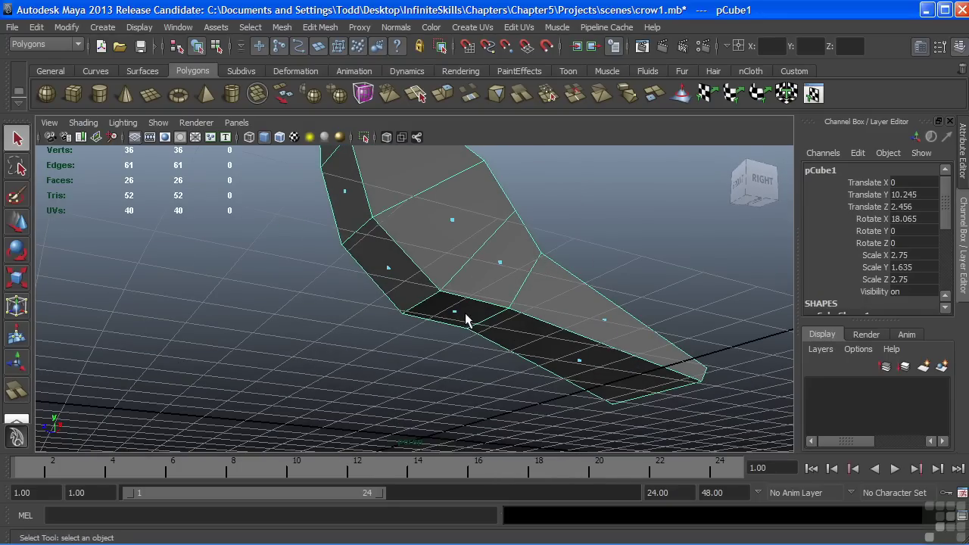
left_click_drag(475, 343, 470, 340, "alt")
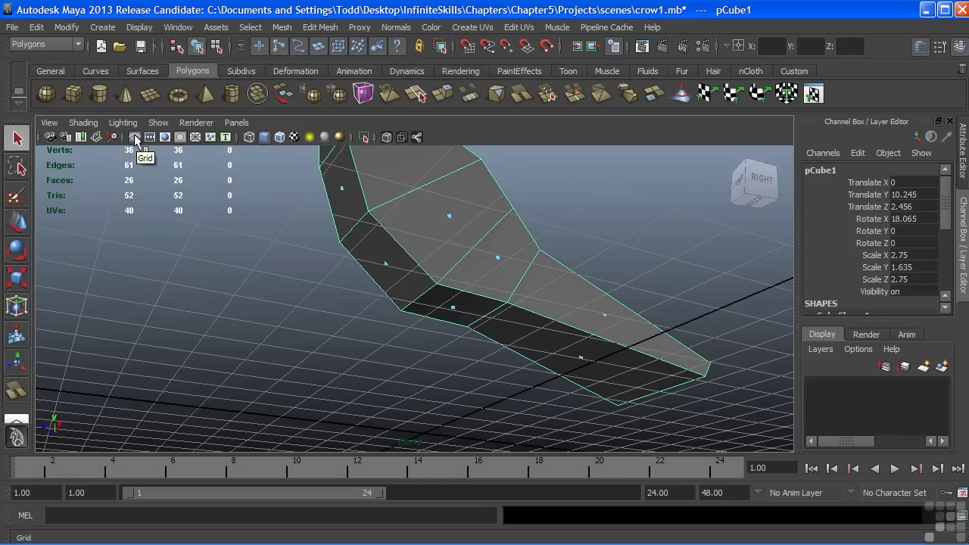
Step: Hide the perspective grid and extrude the underside face just in front of the tail, scaled slightly inward and nudged downward
middle_click_drag(363, 346, 438, 302, "alt")
right_click(437, 300)
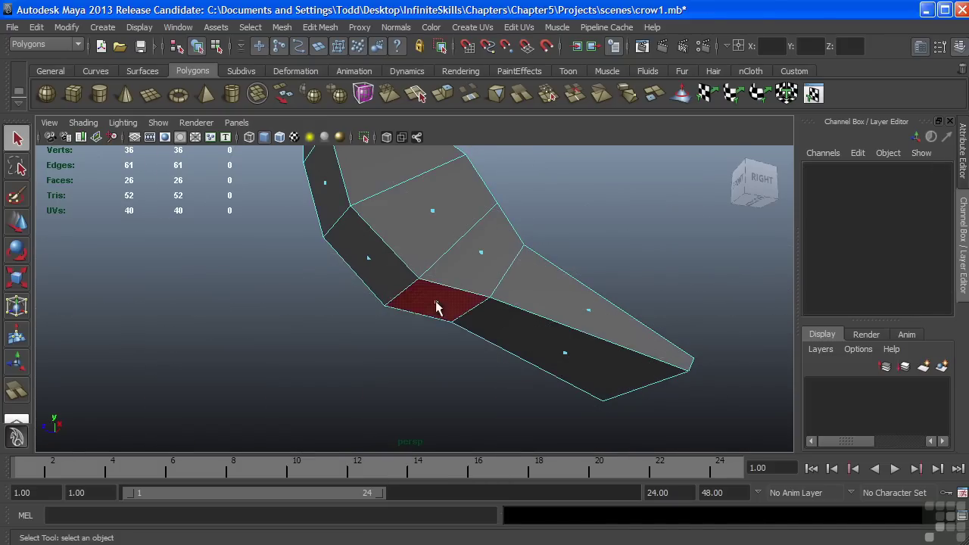
left_click(433, 301)
left_click(448, 94)
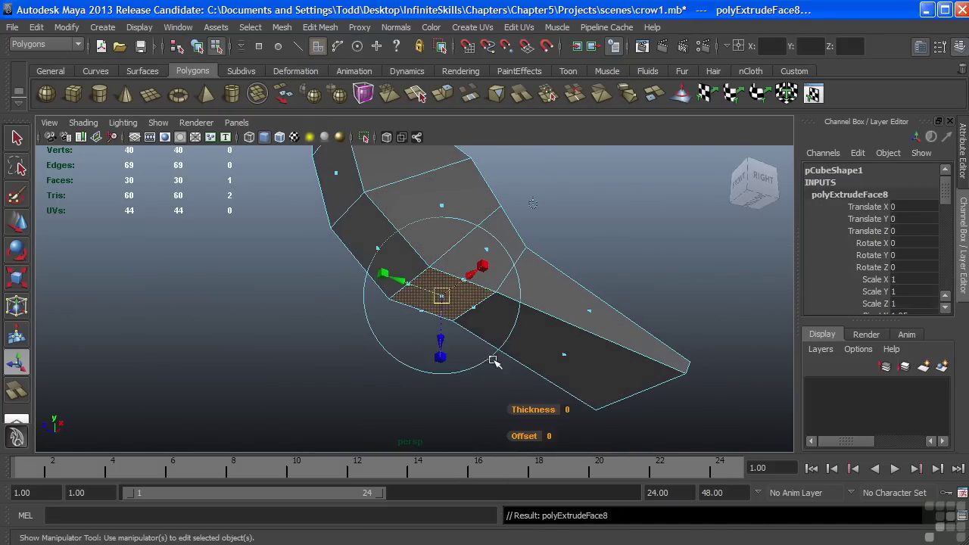
left_click_drag(493, 364, 507, 347, "alt")
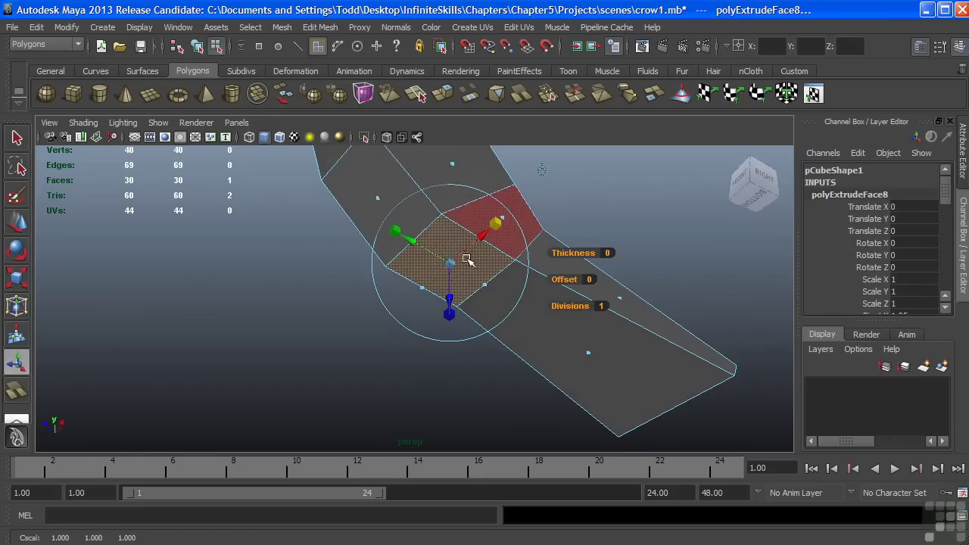
left_click_drag(452, 262, 432, 336)
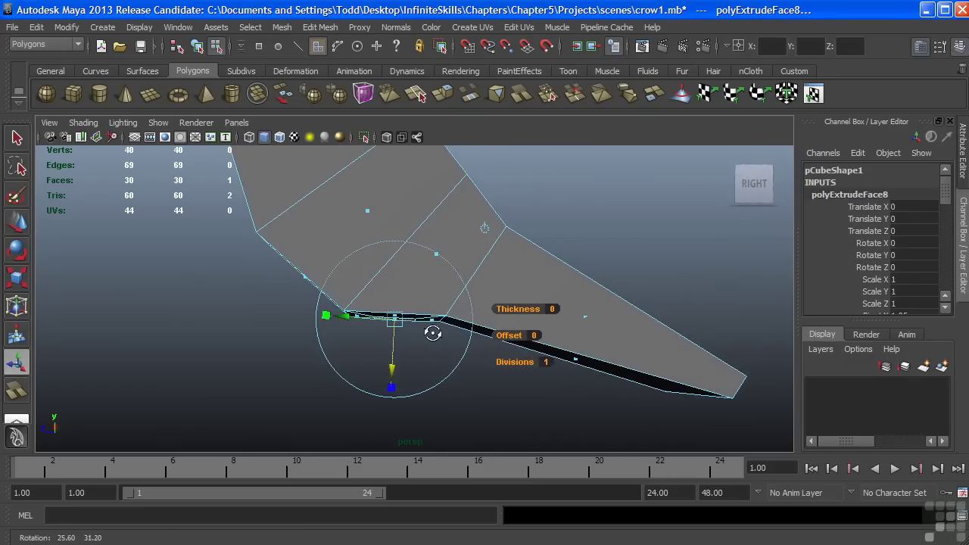
left_click_drag(394, 369, 397, 371)
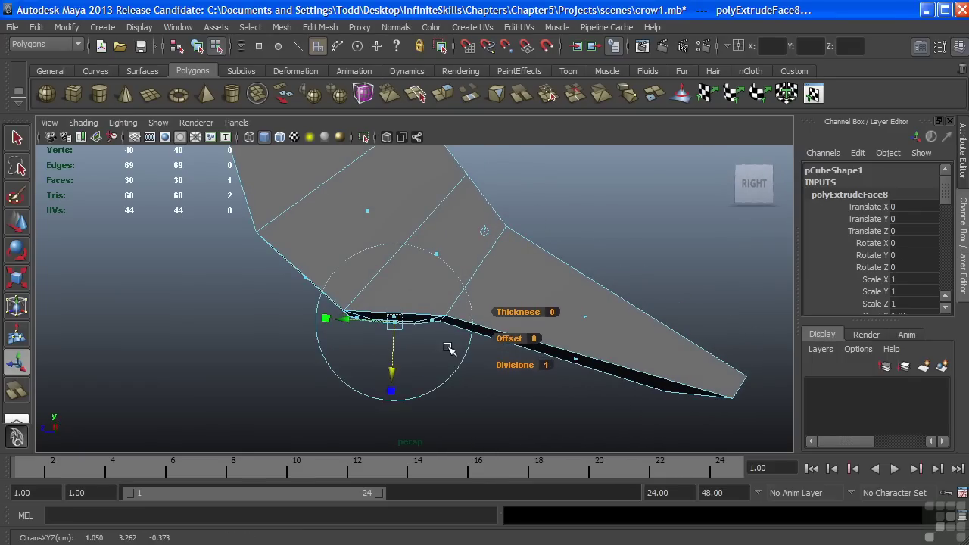
Step: In the full-size side view, rotate the extruded underside face about 6.5 degrees to suit the drawn upper leg
key("space")
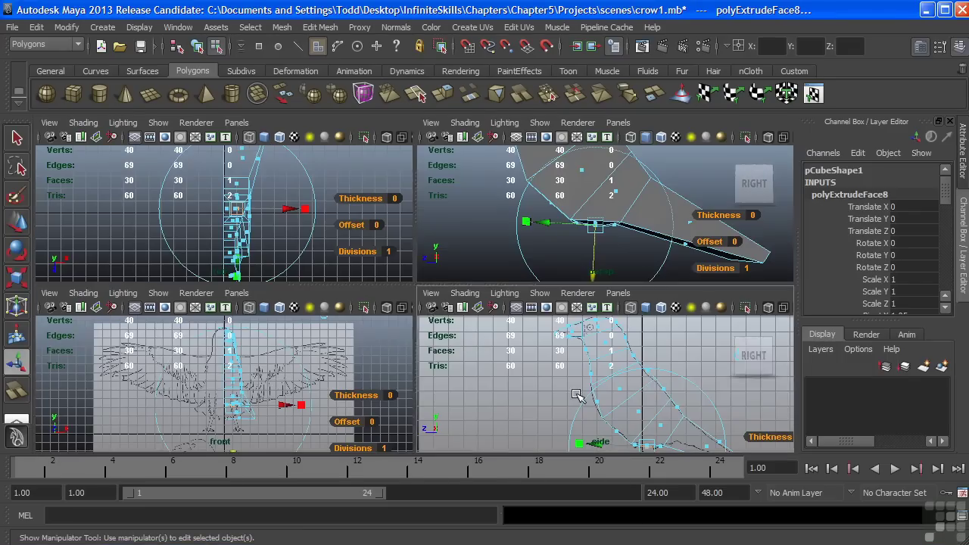
key("space")
middle_click_drag(576, 355, 437, 232, "alt")
right_click_drag(447, 334, 470, 326, "alt")
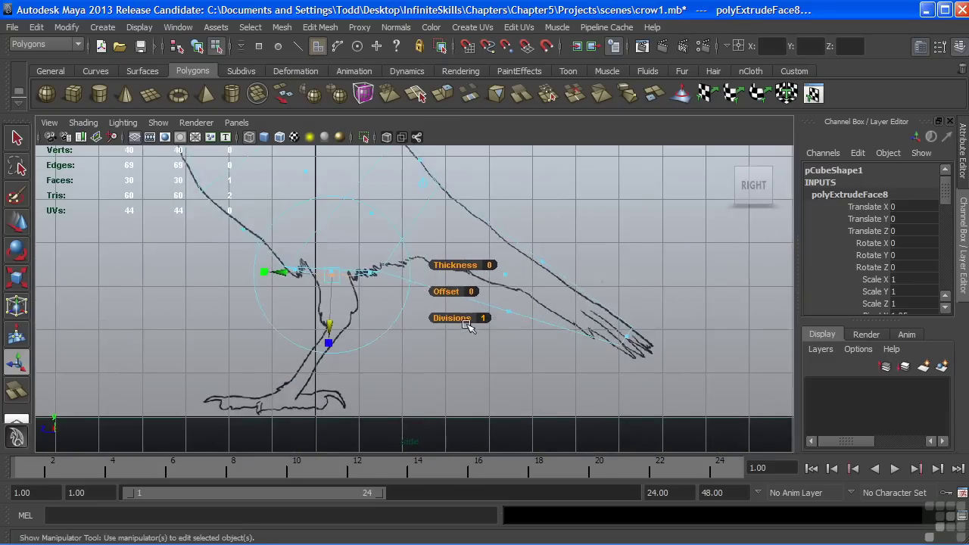
middle_click_drag(370, 301, 413, 298, "alt")
right_click_drag(290, 296, 309, 294, "alt")
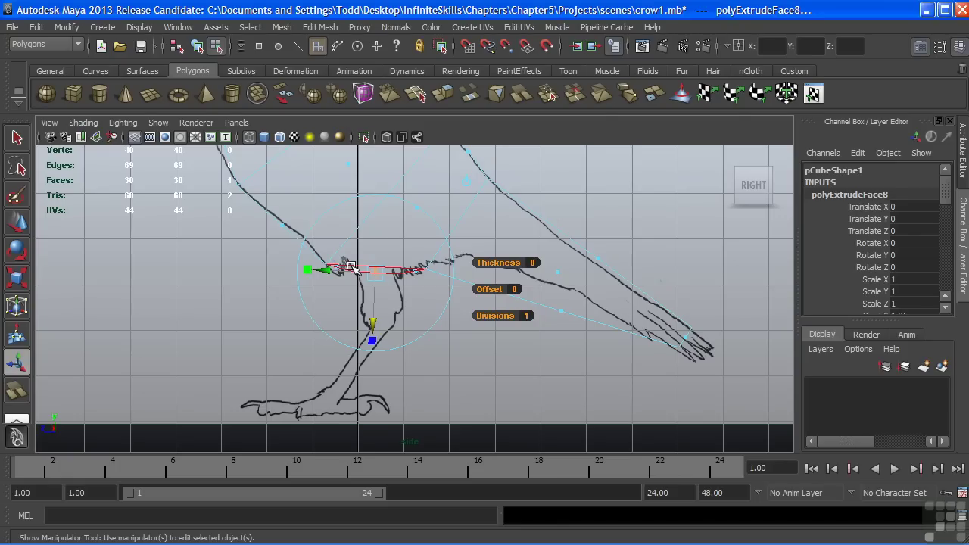
middle_click_drag(386, 276, 395, 269, "alt")
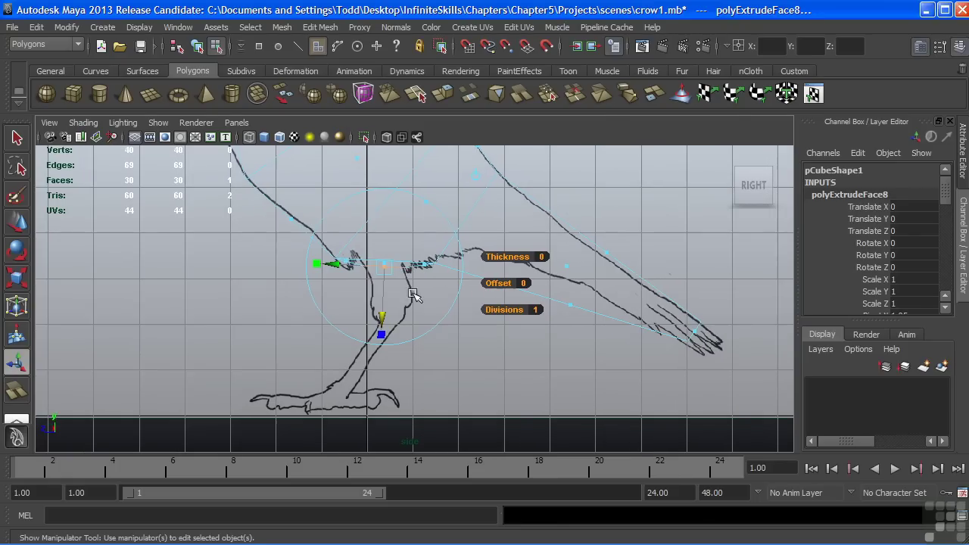
middle_click_drag(458, 333, 459, 327, "alt")
left_click_drag(443, 316, 423, 318)
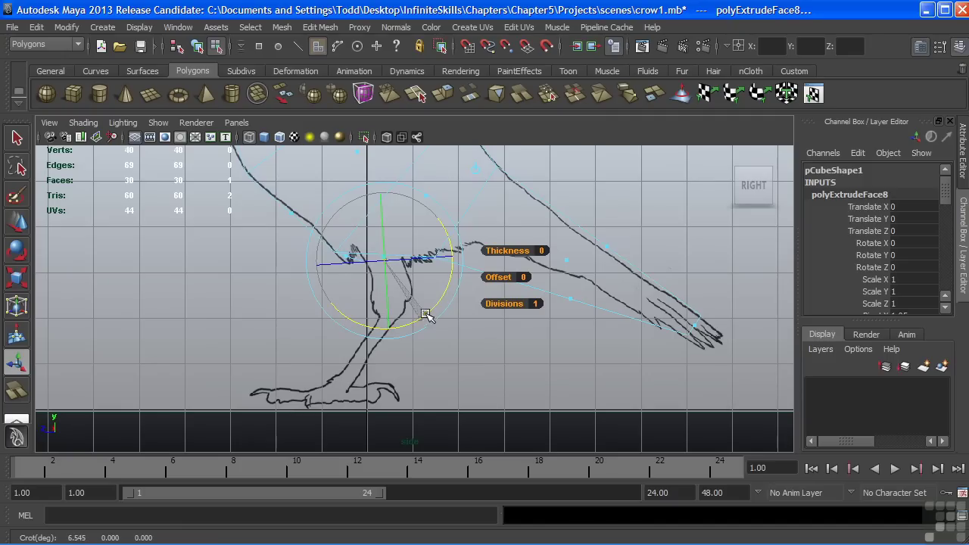
middle_click_drag(421, 311, 422, 314, "alt")
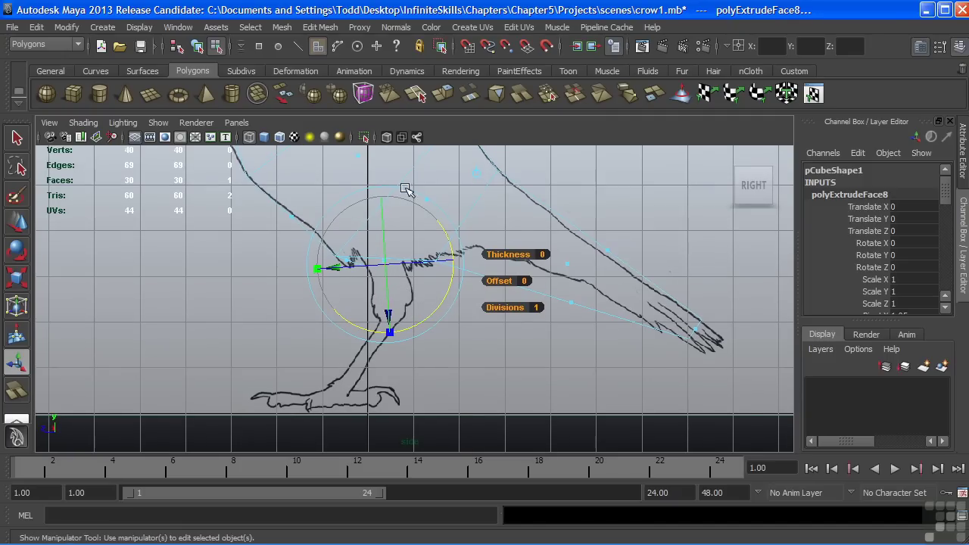
Step: Extrude the underside face again down to the drawn leg joint and scale its end to about 0.467
left_click(444, 95)
left_click_drag(389, 316, 394, 369)
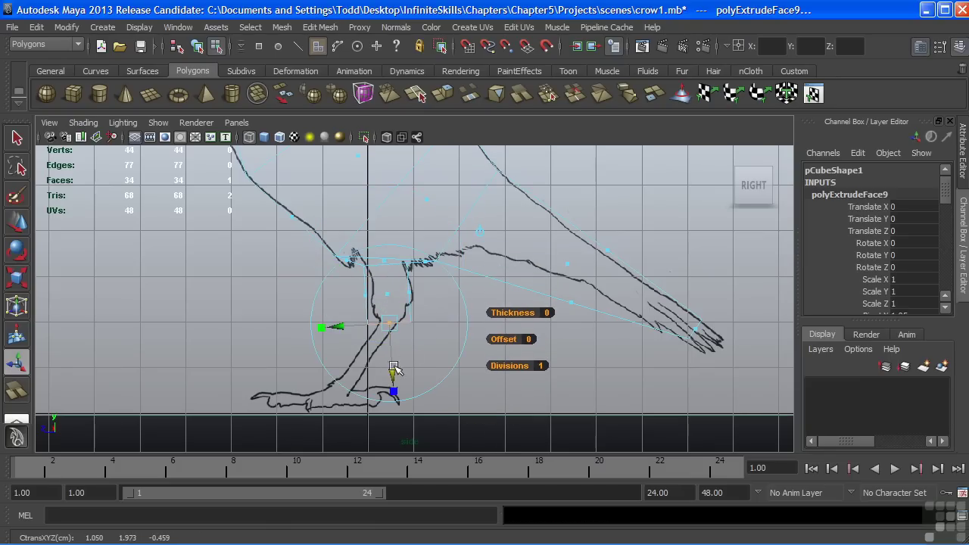
left_click(326, 329)
left_click_drag(390, 324, 374, 324)
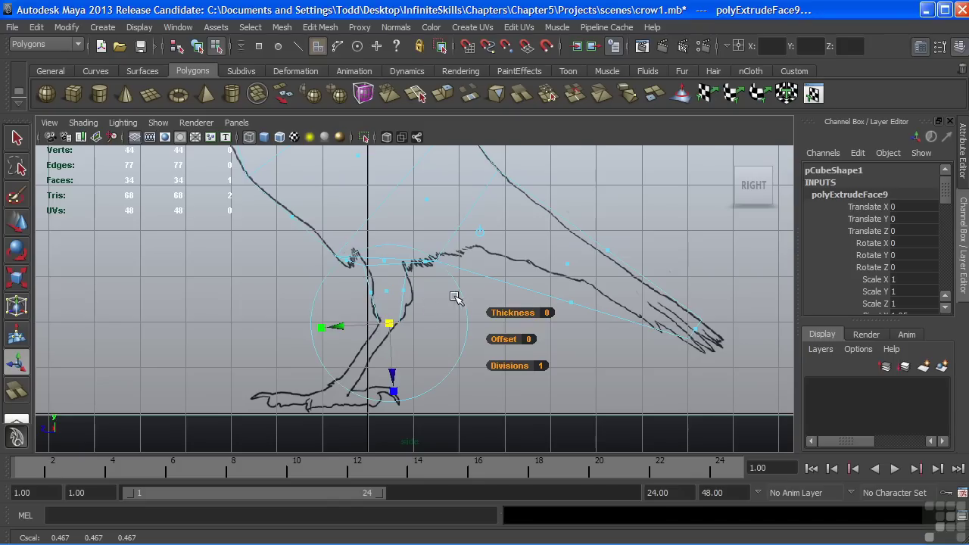
Step: Rotate the leg's end face to line up with the drawn lower leg and extrude it down to the foot
left_click_drag(454, 294, 387, 323)
left_click(344, 297)
middle_click_drag(417, 345, 428, 315, "alt")
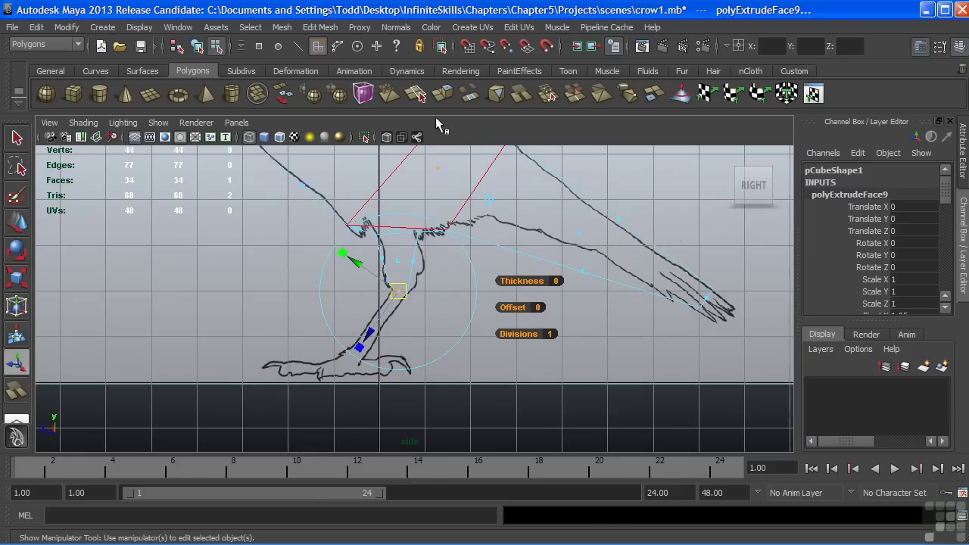
left_click(442, 95)
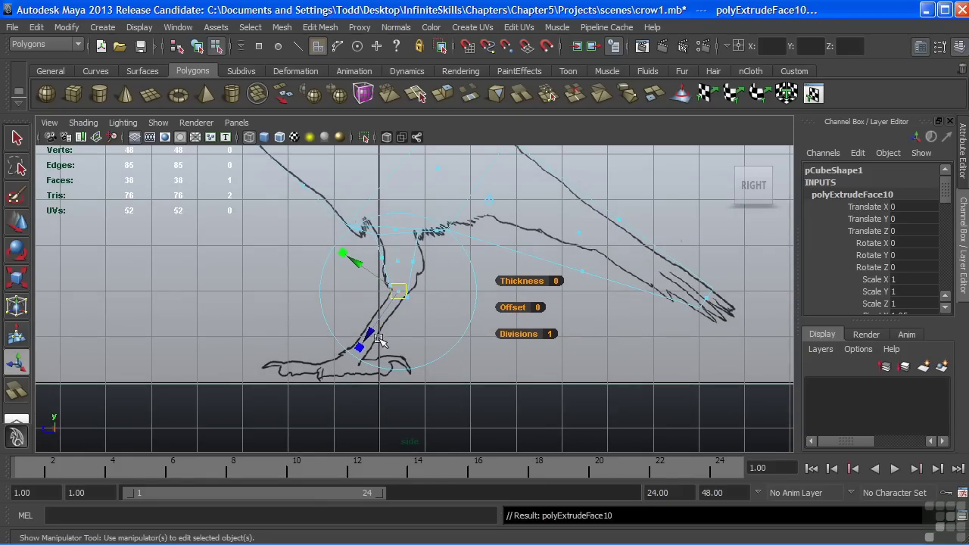
left_click_drag(371, 334, 313, 396)
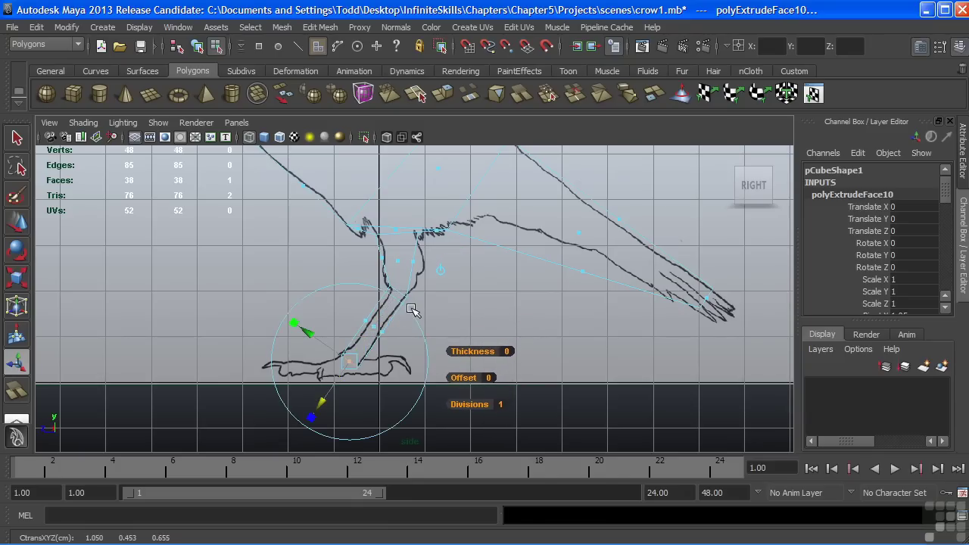
Step: Rotate the leg's end face about 35.4 degrees to level it, and nudge it onto the drawn ankle
left_click_drag(411, 309, 375, 293)
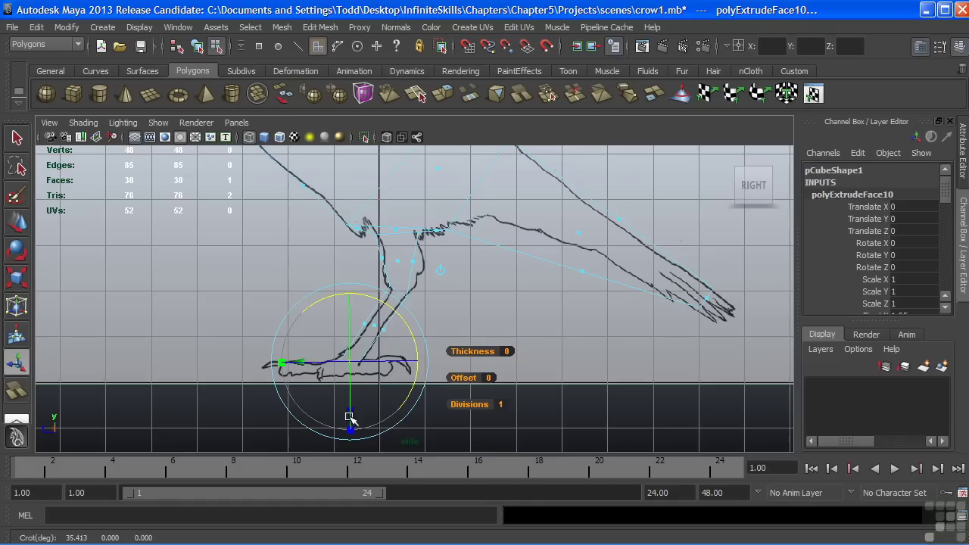
left_click_drag(350, 413, 350, 404)
left_click_drag(301, 357, 303, 357)
middle_click_drag(394, 327, 402, 294, "alt")
right_click_drag(335, 300, 488, 294, "alt")
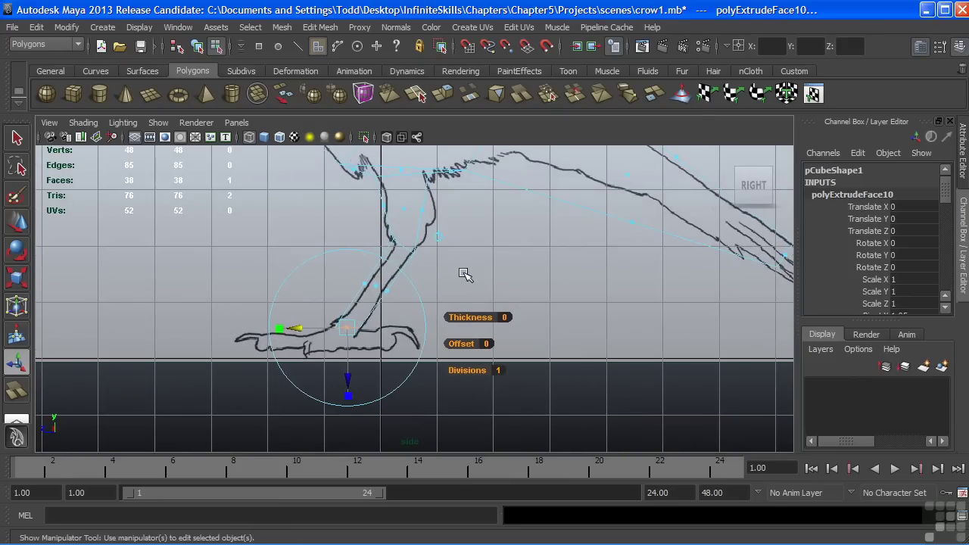
middle_click_drag(482, 259, 512, 258, "alt")
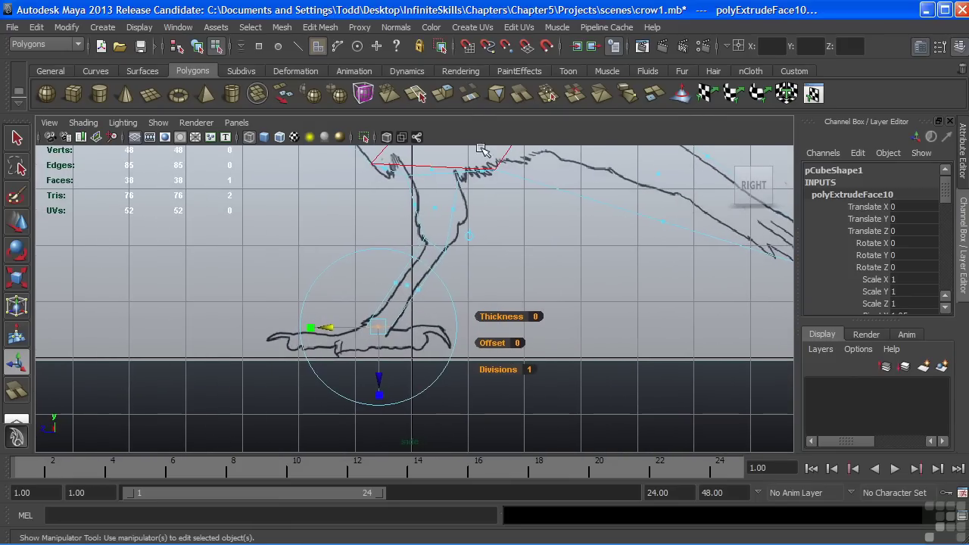
Step: Extrude the leveled end face straight down to the drawn sole and rotate it about -1 degree
left_click(445, 100)
middle_click_drag(454, 316, 460, 303, "alt")
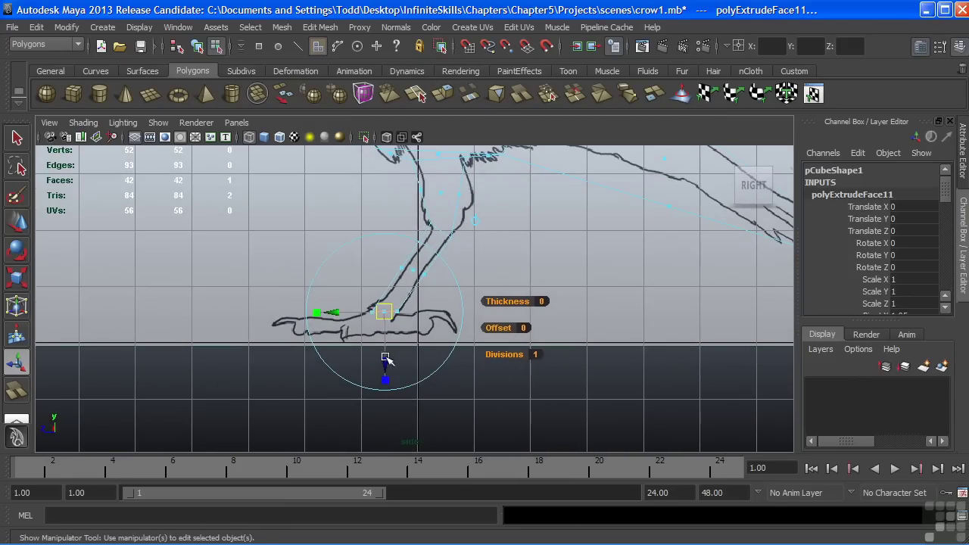
left_click_drag(386, 359, 385, 382)
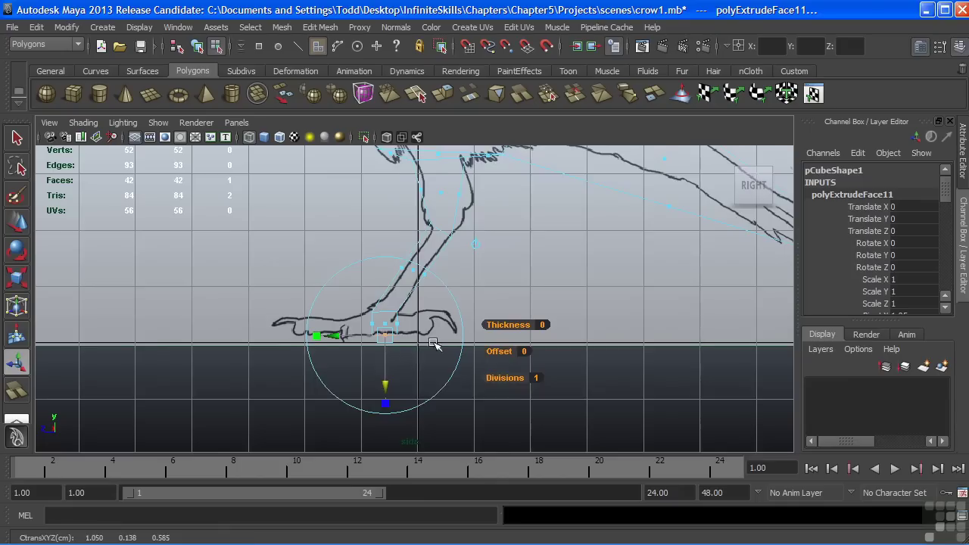
middle_click_drag(433, 342, 438, 330, "alt")
left_click(442, 275)
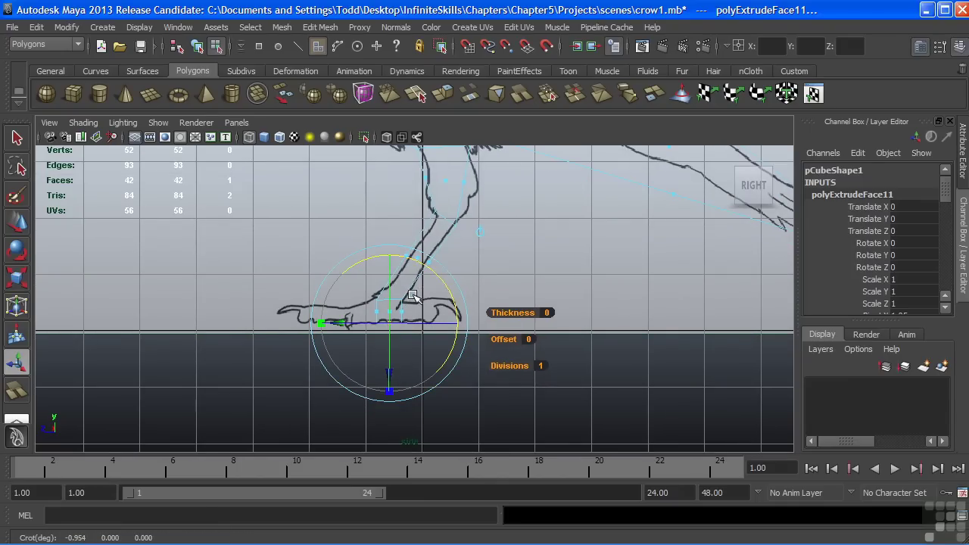
Step: In the perspective view, select the two opposite side faces of the foot block and extrude them slightly outward
key("space")
key("space")
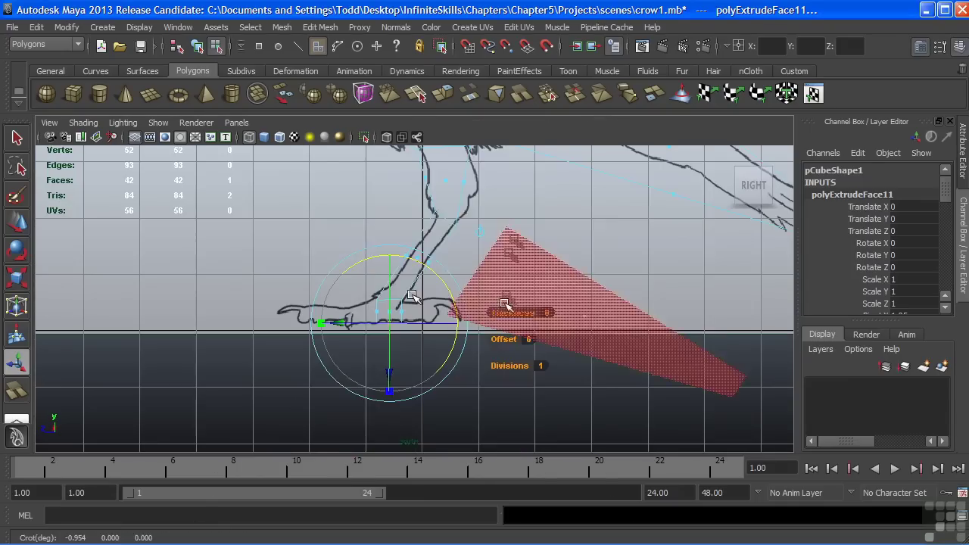
middle_click_drag(506, 305, 509, 195, "alt")
left_click_drag(497, 266, 573, 290, "alt")
left_click(574, 290)
left_click(453, 318)
left_click_drag(453, 318, 502, 320, "alt")
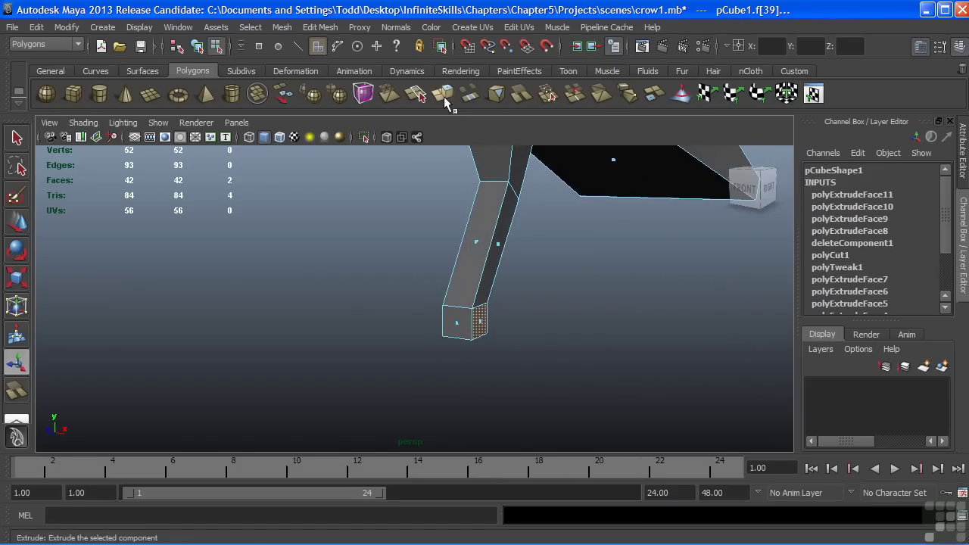
left_click(445, 96)
left_click_drag(467, 357, 441, 329, "alt")
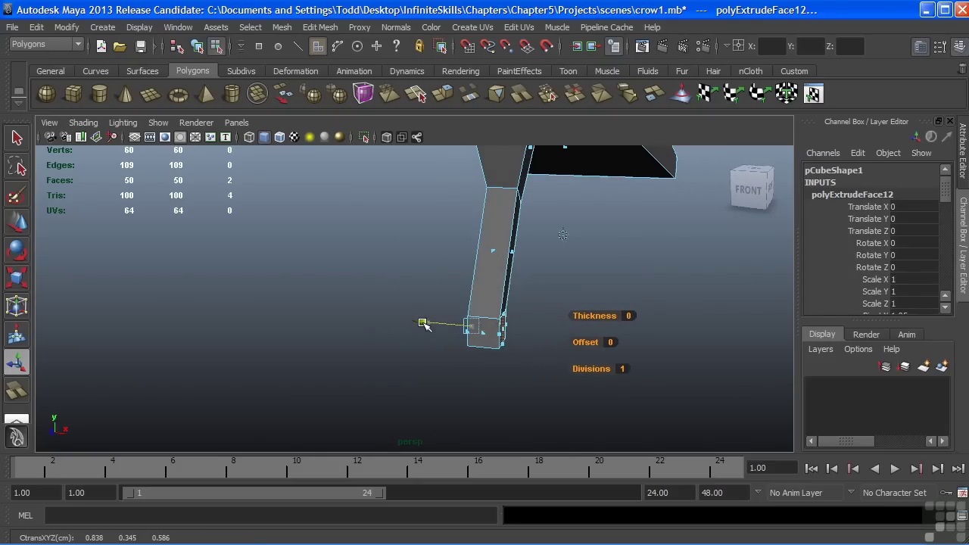
left_click(422, 324)
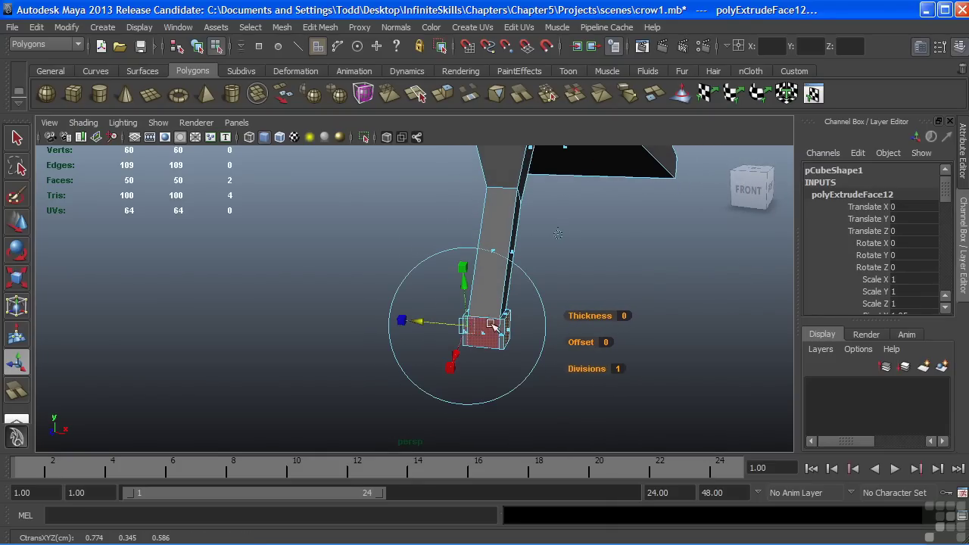
middle_click_drag(491, 326, 468, 298, "alt")
right_click_drag(454, 318, 448, 354, "alt")
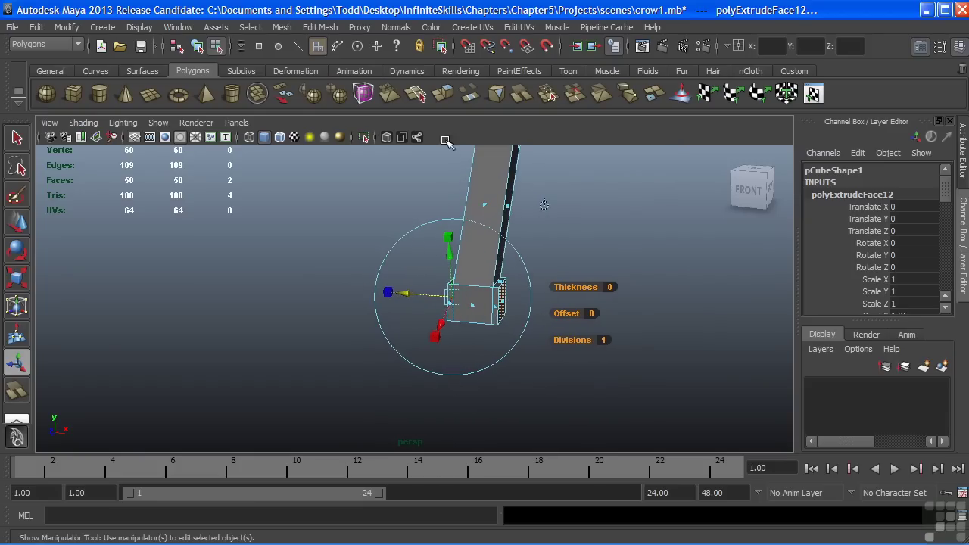
Step: Extrude the same two side faces outward again to form wide blocks for the outer toes, and clear the selection
left_click(445, 95)
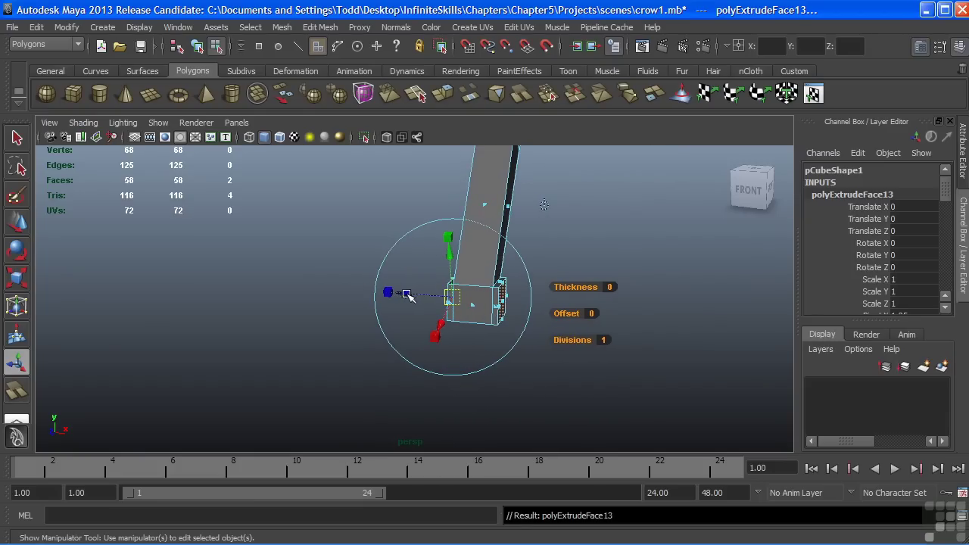
left_click_drag(407, 296, 373, 293)
left_click_drag(493, 327, 491, 334, "alt")
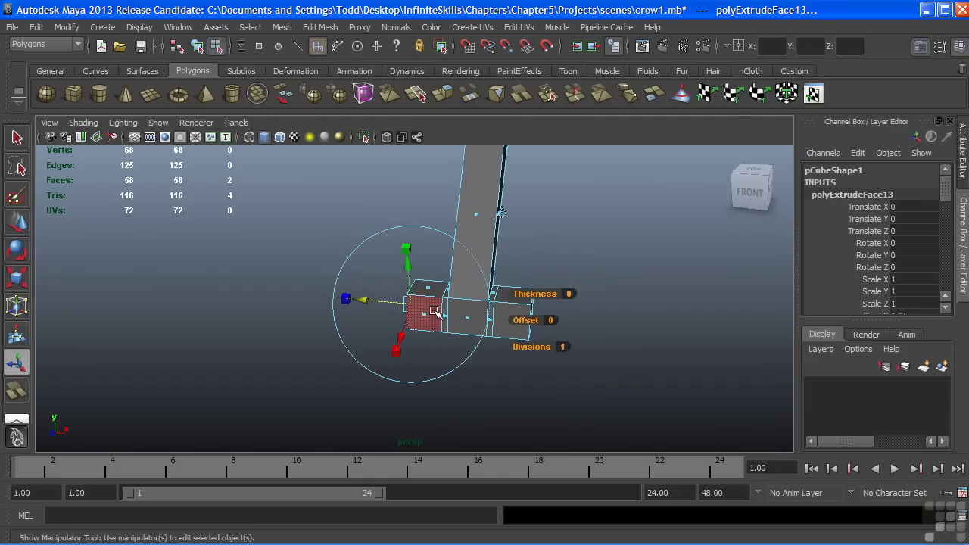
left_click_drag(471, 332, 364, 326, "alt")
left_click(443, 391)
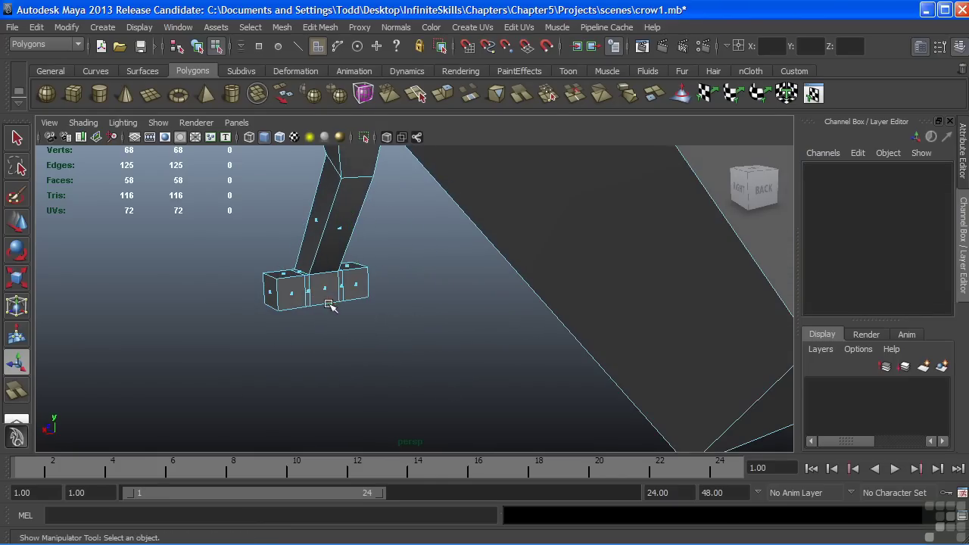
Step: Select the foot's middle back face and its three wide front faces, and extrude them outward as toes
left_click(325, 292)
left_click_drag(334, 288, 508, 331, "alt")
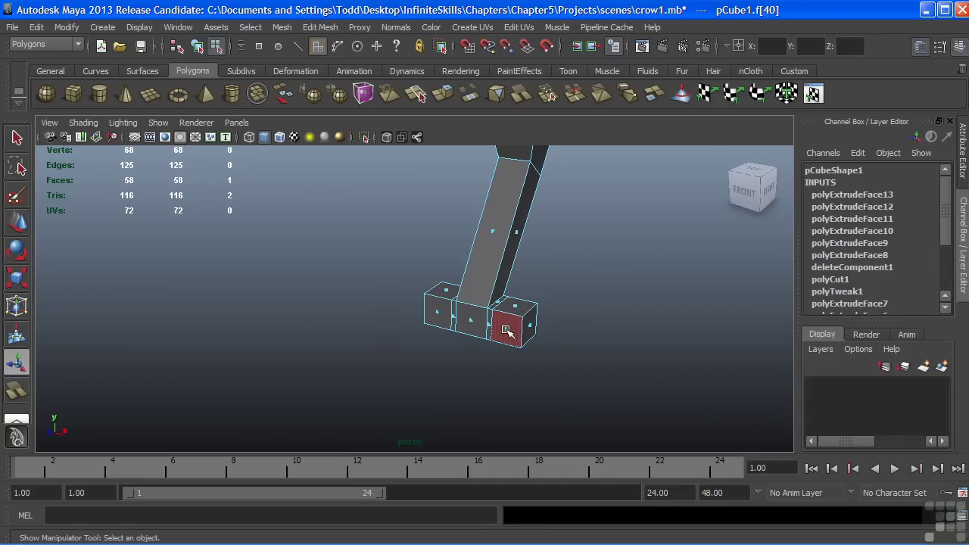
left_click(469, 322, "shift")
left_click(439, 312, "shift")
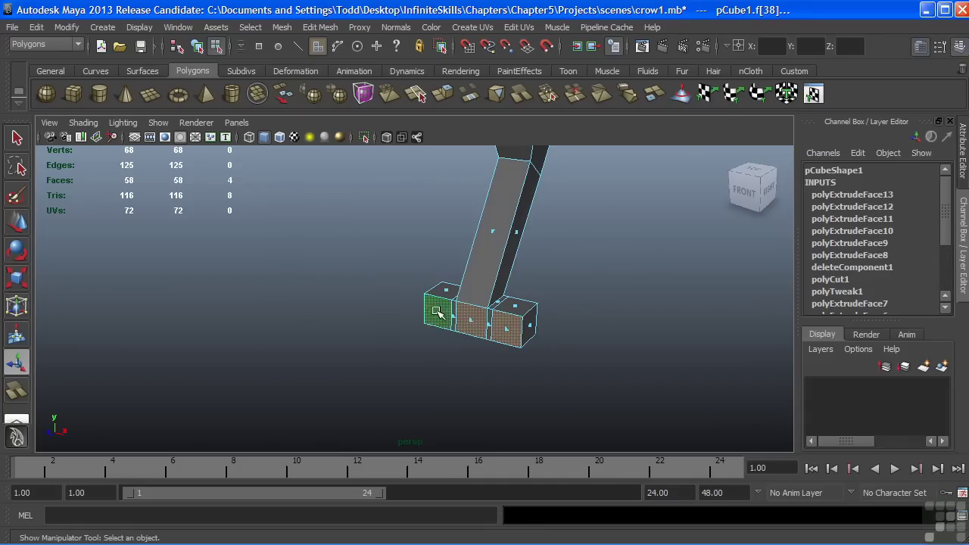
mouse_move(402, 333)
left_mouse_down("alt")
mouse_move(219, 303)
mouse_move(253, 280)
mouse_move(422, 316)
mouse_move(398, 325)
left_mouse_up("alt")
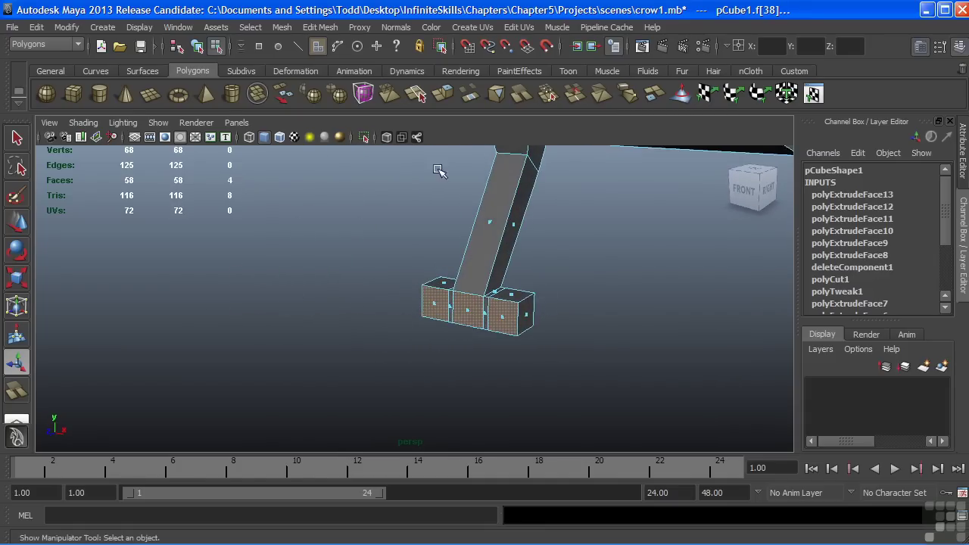
left_click(444, 94)
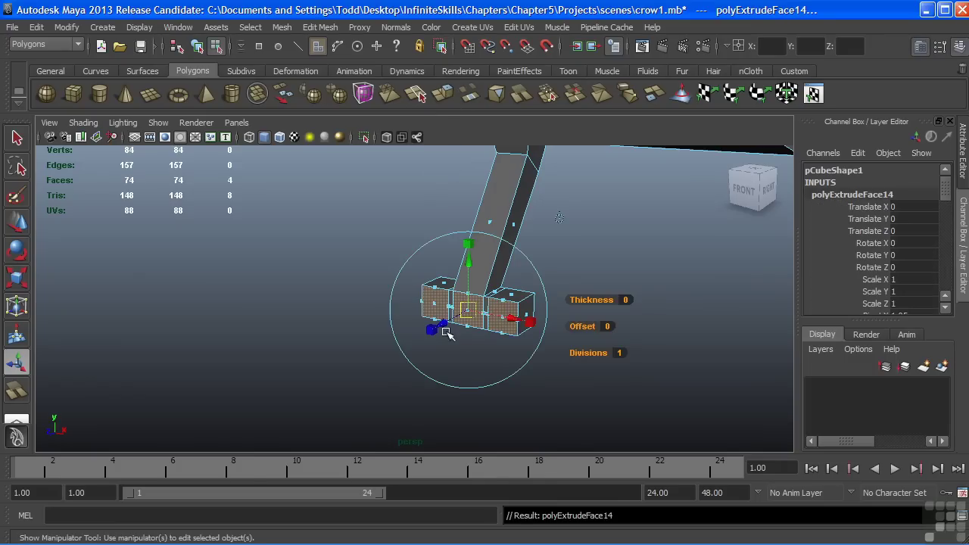
left_click_drag(447, 335, 409, 345, "alt")
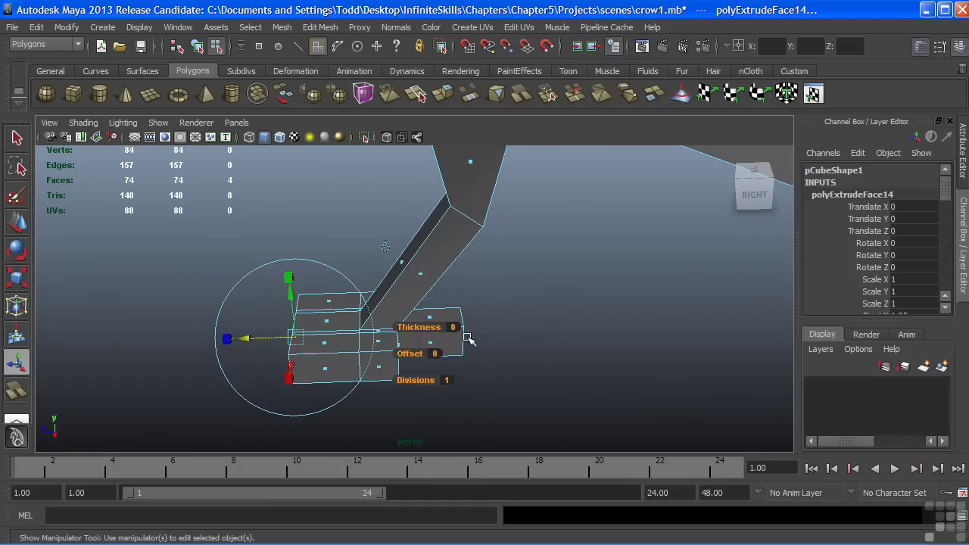
Step: In the side view, shorten the toe extrusion to end at the middle joint of the drawn front toe
key("space")
key("space")
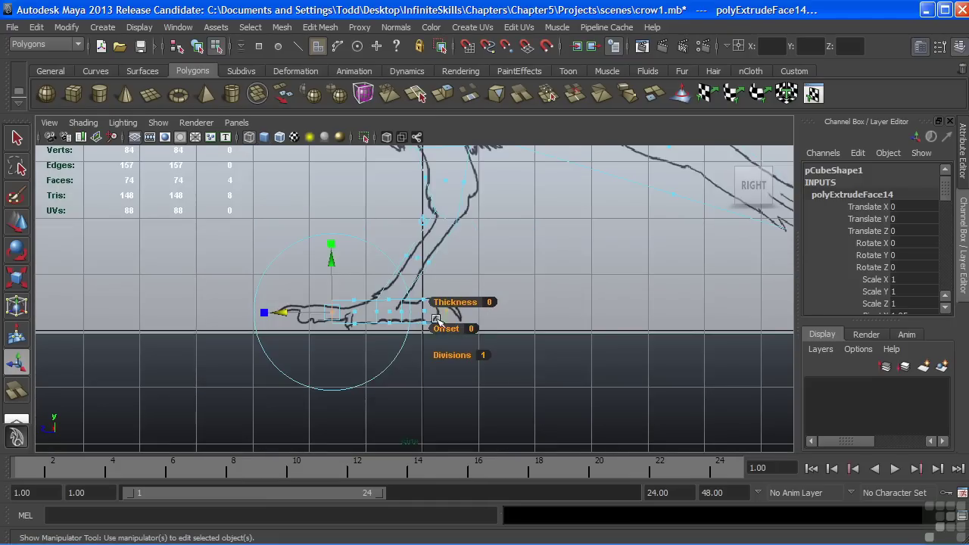
right_click_drag(436, 319, 614, 325, "alt")
middle_click_drag(506, 340, 572, 327, "alt")
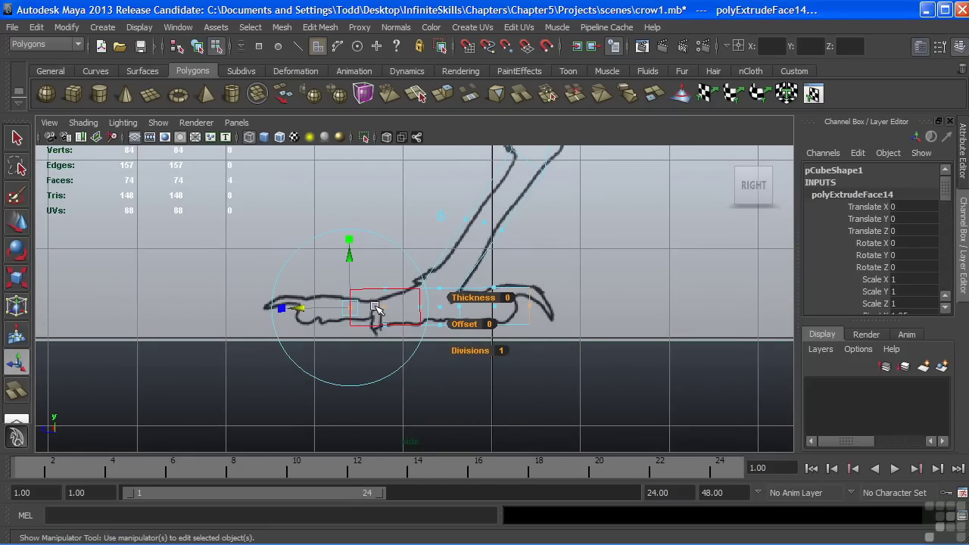
middle_click_drag(414, 302, 441, 308, "alt")
middle_click_drag(365, 318, 357, 315, "alt")
left_click_drag(315, 313, 339, 312)
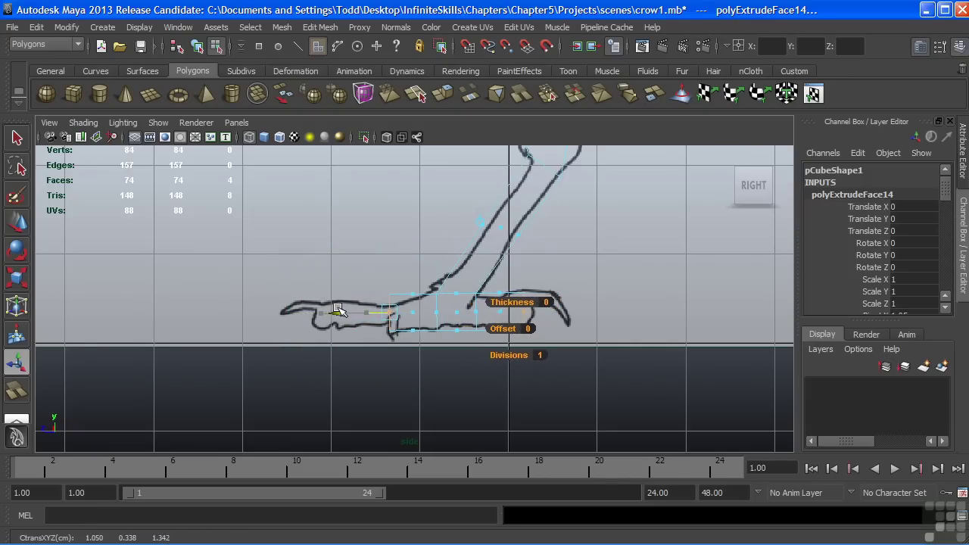
Step: Scale the toe extrusion's end faces uniformly to about 0.6
middle_click_drag(401, 267, 406, 268, "alt")
left_click(391, 245)
left_click(393, 314)
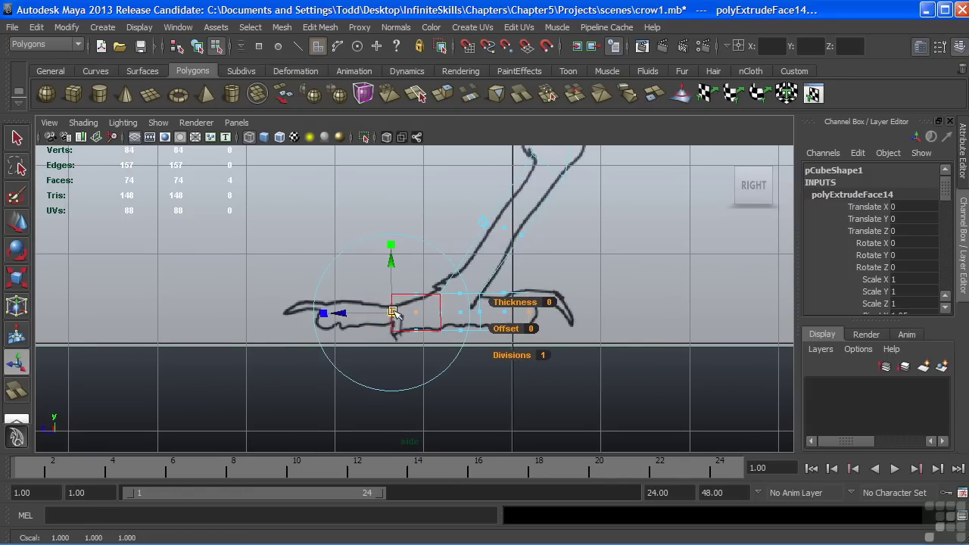
left_click_drag(393, 314, 380, 310)
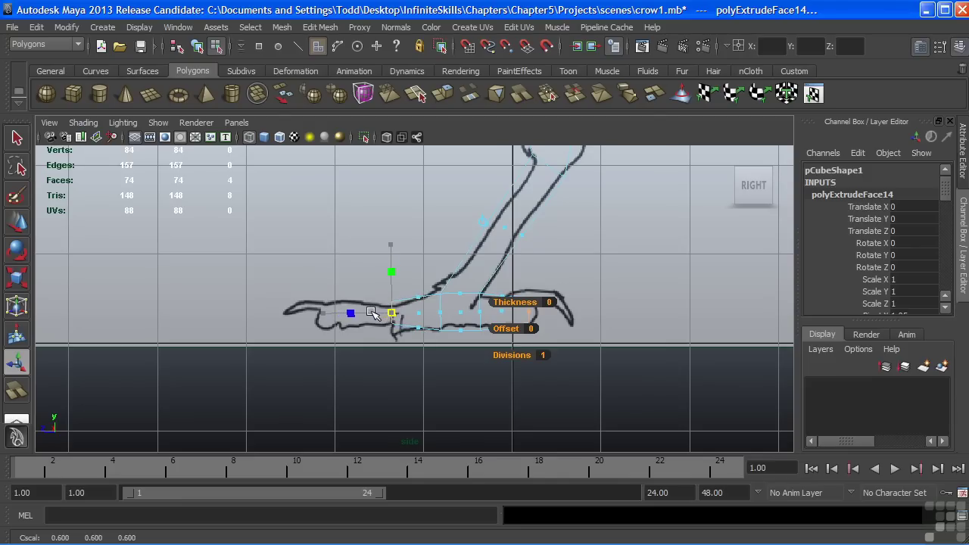
left_click(374, 314)
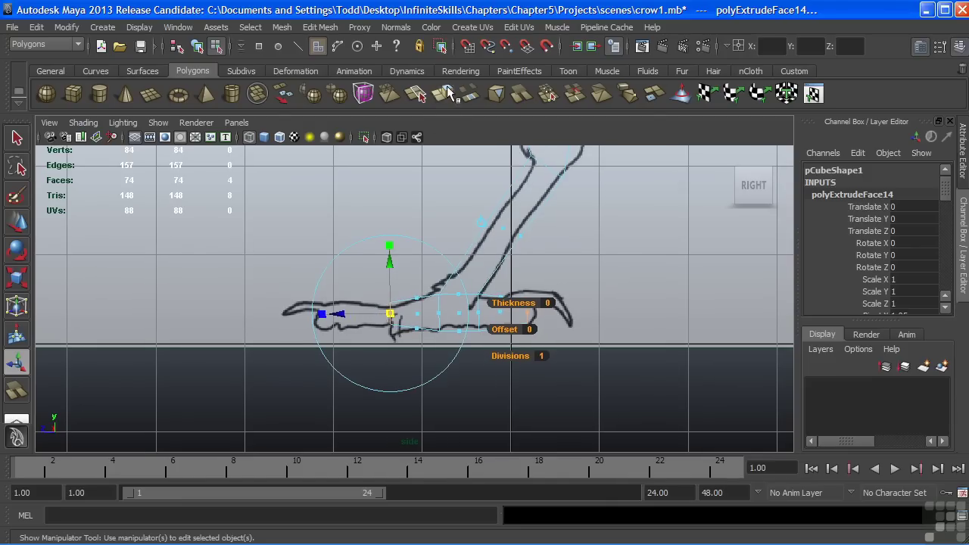
Step: Extrude the four toe end faces again, out to where the claw begins on the drawn front toe
key("ctrl+e")
left_click_drag(336, 314, 282, 316)
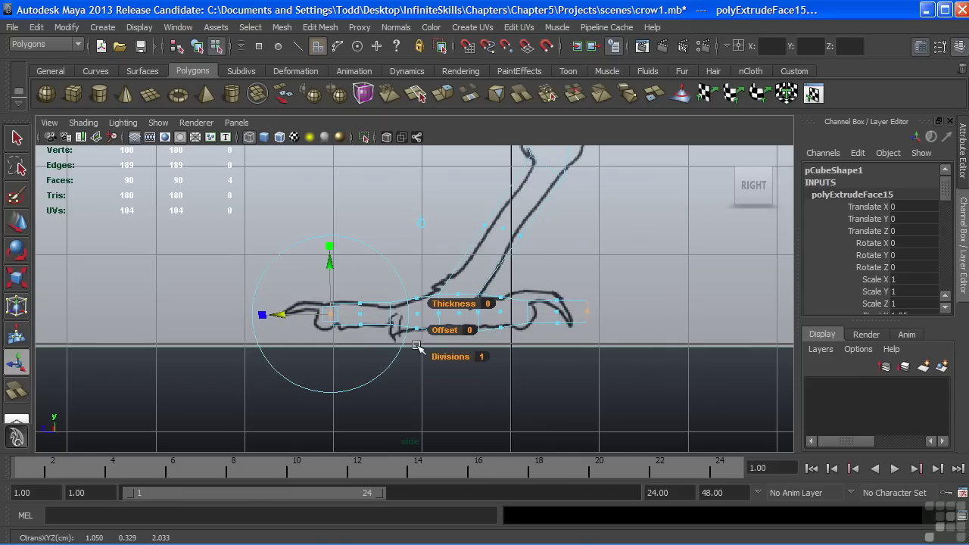
middle_click_drag(424, 350, 438, 368, "alt")
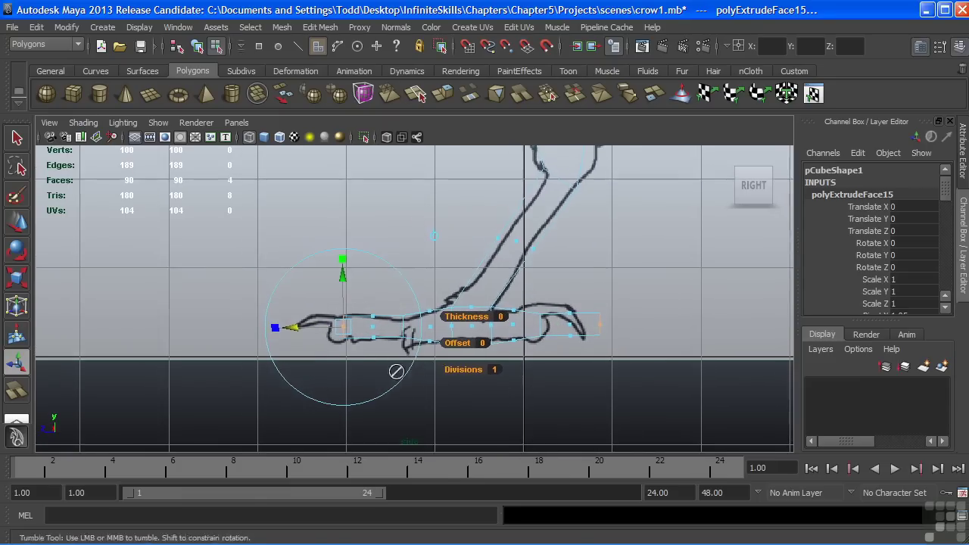
right_click_drag(396, 372, 431, 367, "alt")
middle_click_drag(430, 368, 381, 368, "alt")
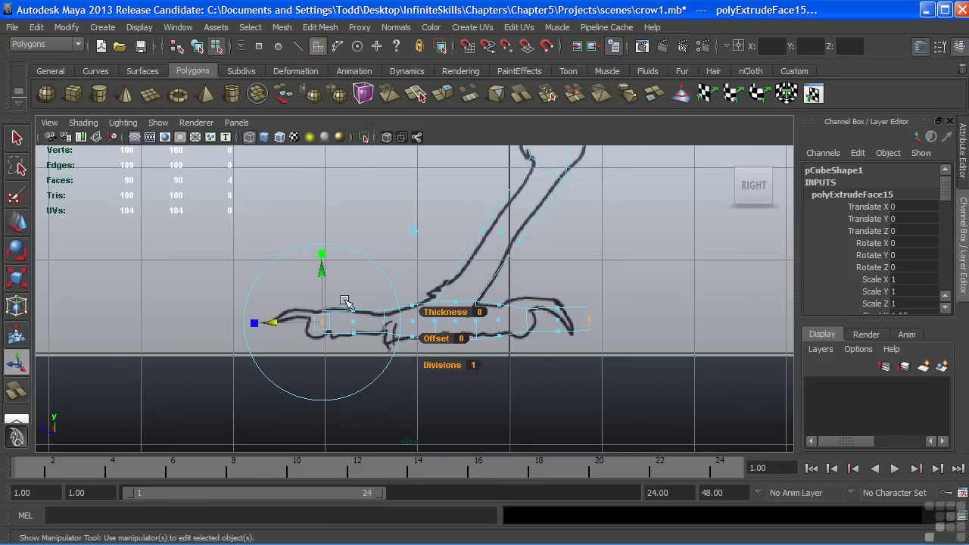
middle_click_drag(434, 296, 347, 274, "alt")
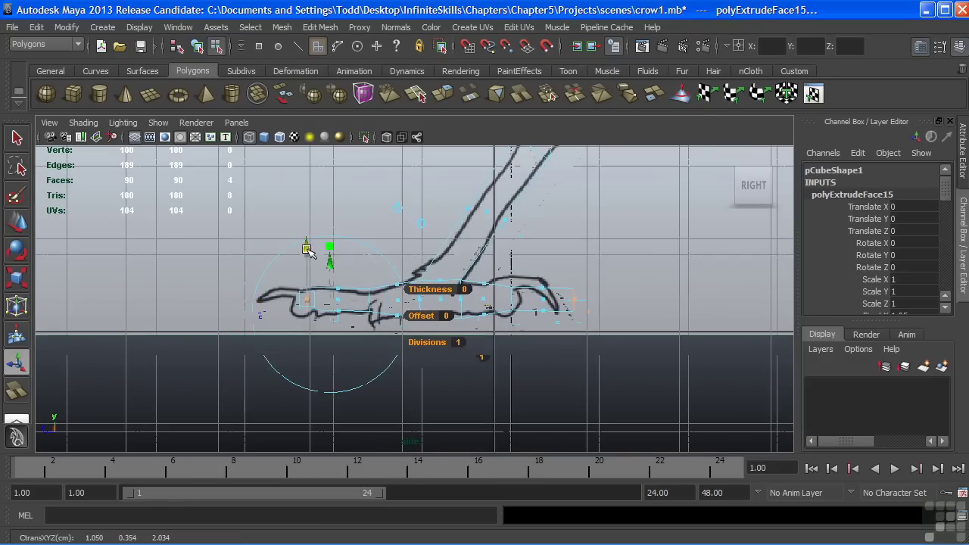
Step: Shift the toe end faces vertically along their local axes to line up with the drawn front toe
left_click_drag(307, 252, 302, 235)
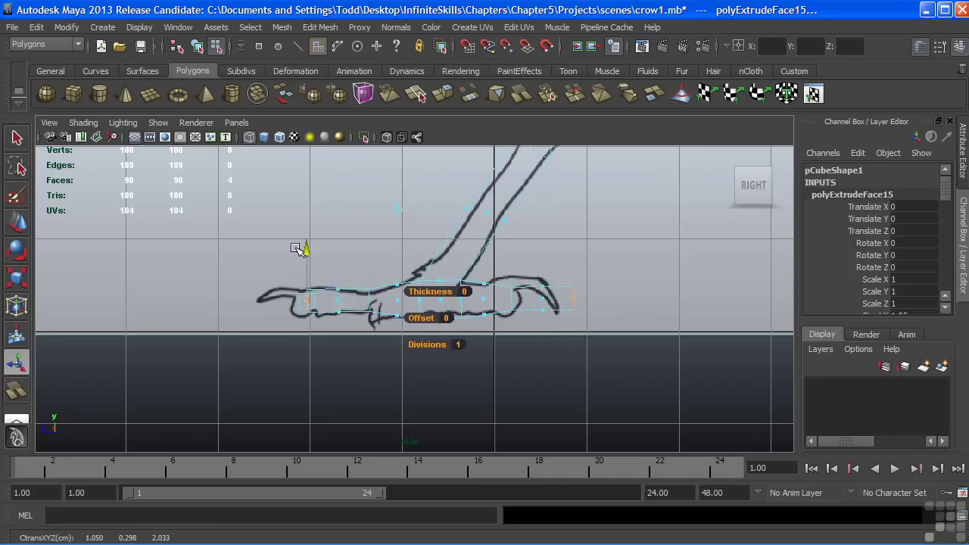
mouse_move(289, 232)
left_mouse_down()
mouse_move(299, 281)
mouse_move(289, 223)
left_mouse_up()
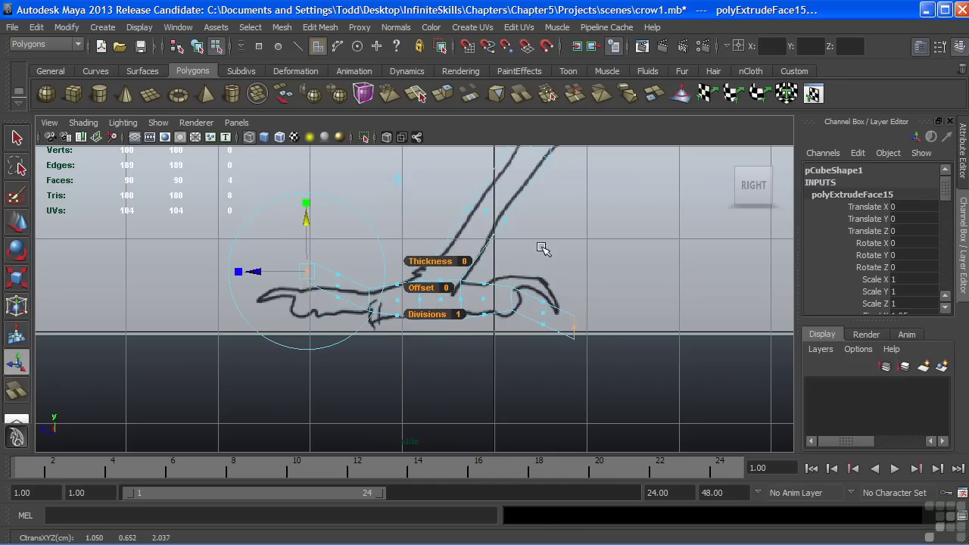
left_click_drag(310, 227, 307, 263)
middle_click_drag(385, 250, 374, 255, "alt")
left_click_drag(296, 262, 296, 255)
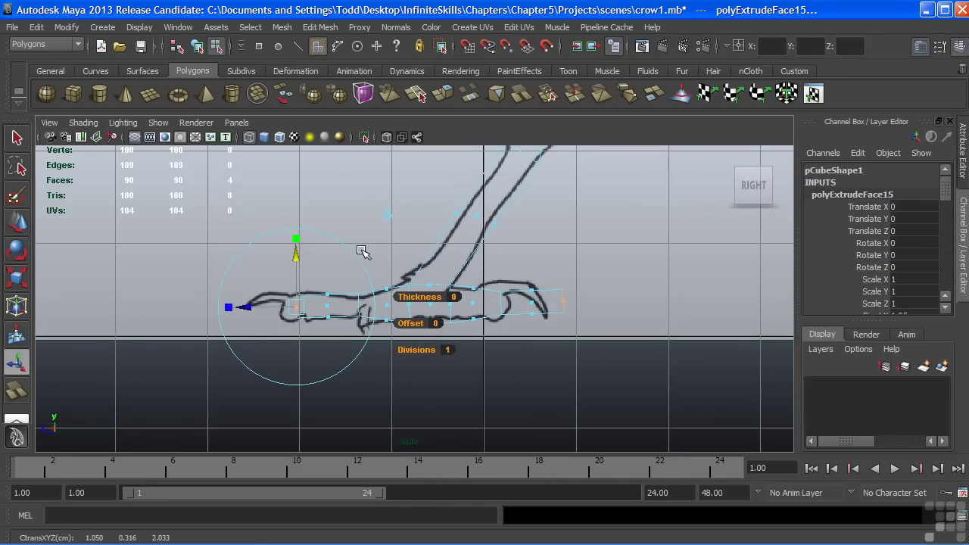
Step: Switch the extrude manipulator to world axes and lower all toe end faces together by about 0.066
left_click(386, 213)
middle_click_drag(546, 237, 539, 236, "alt")
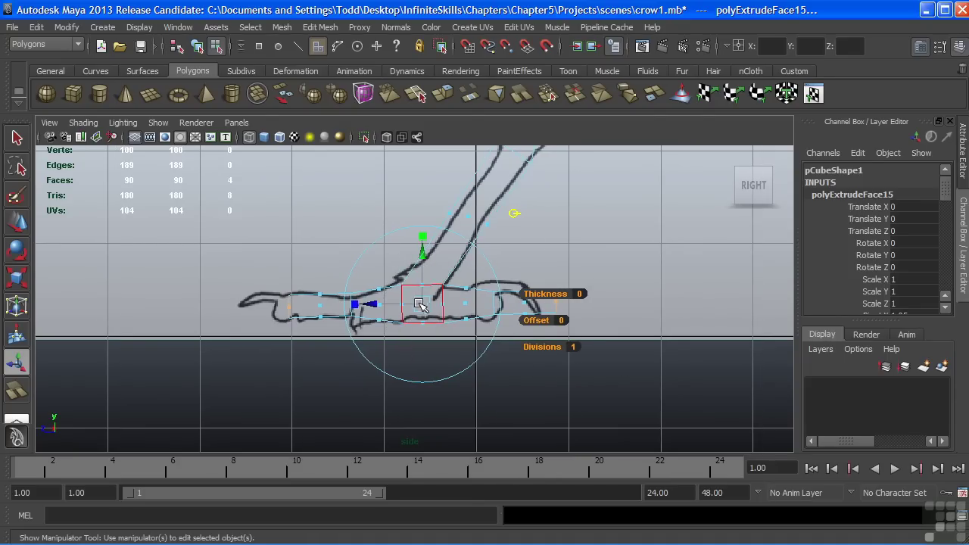
middle_click_drag(481, 297, 469, 297, "alt")
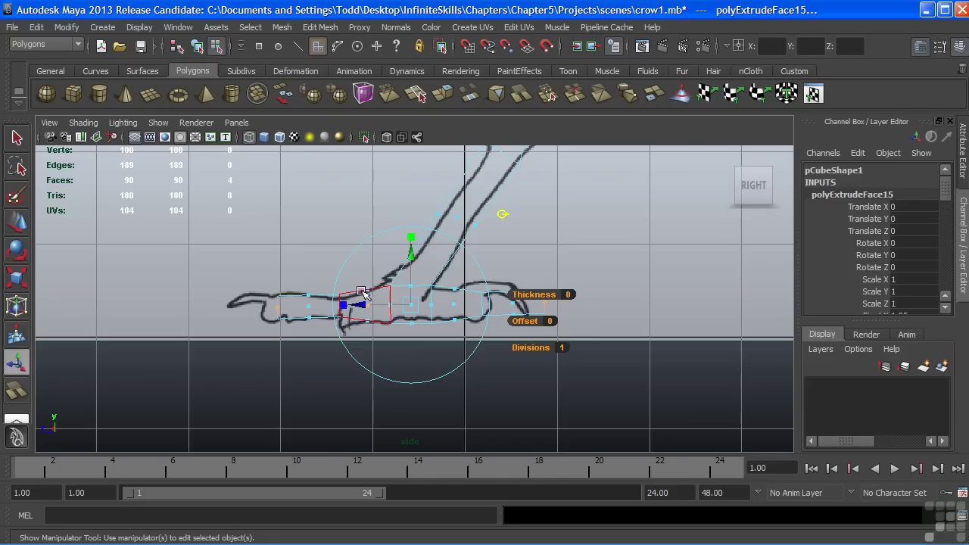
left_click_drag(412, 254, 414, 259)
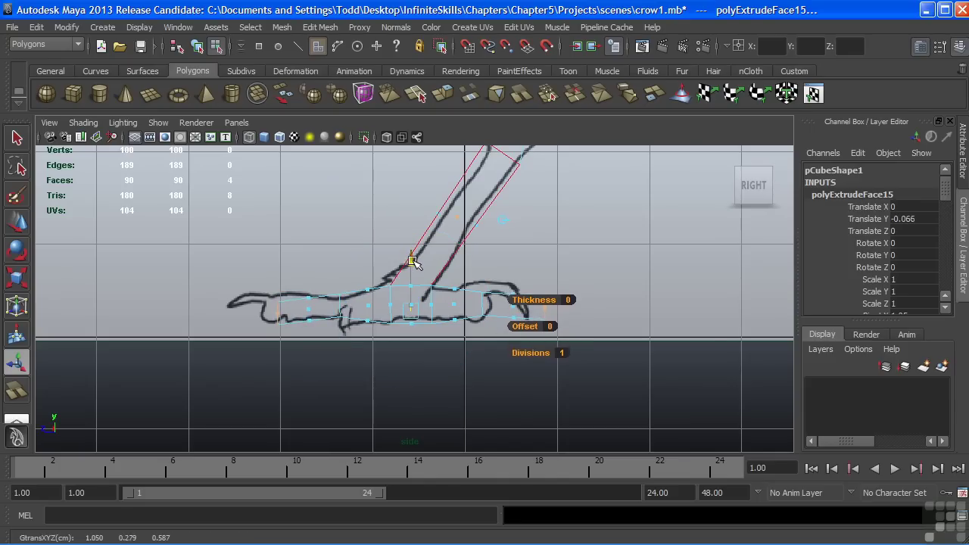
Step: Raise the extruded toe end faces slightly to a Translate Y of -0.049 and finish the extrusion
left_click(412, 258)
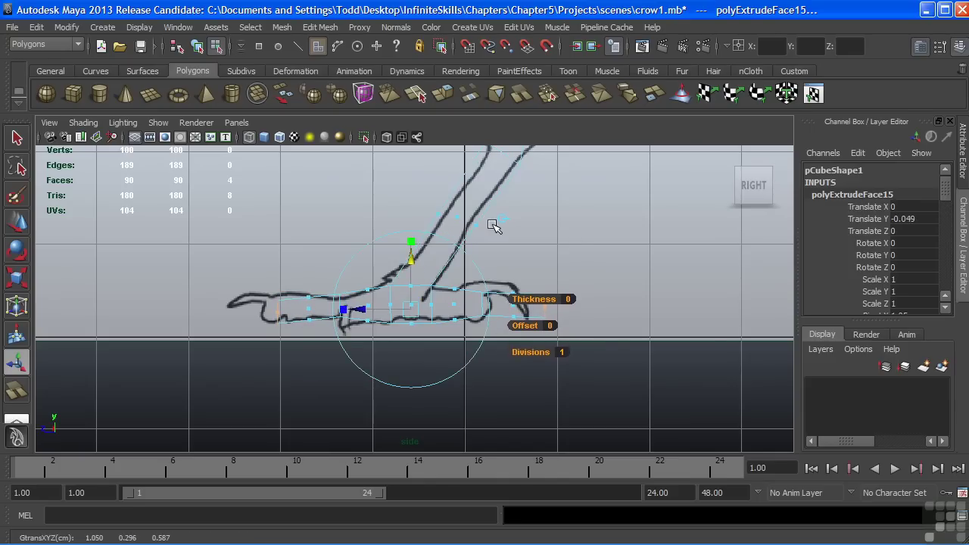
left_click(543, 260)
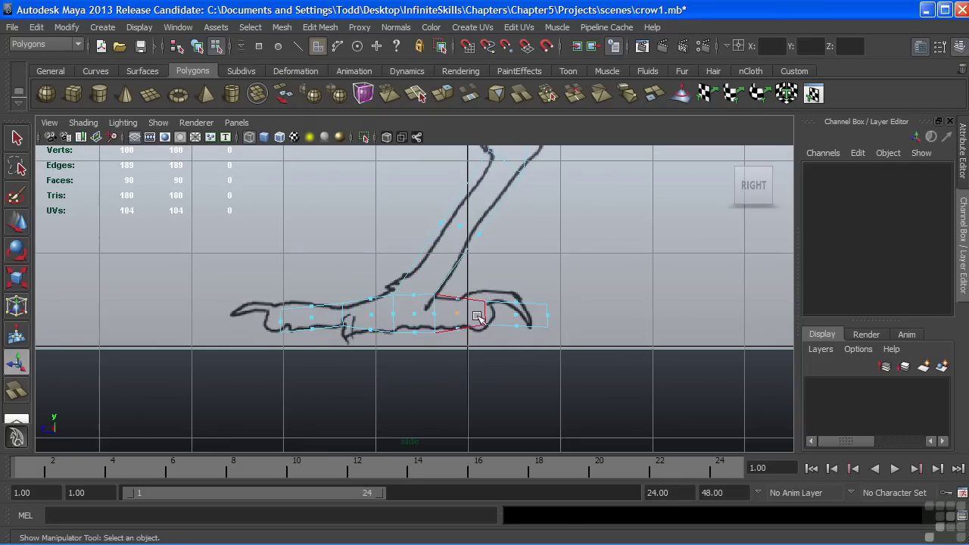
Step: In the perspective view, snap the upper and lower rear vertex pairs of one outer toe's base onto the back toe's adjoining corners
key("space")
key("space")
left_click_drag(359, 313, 432, 295, "alt")
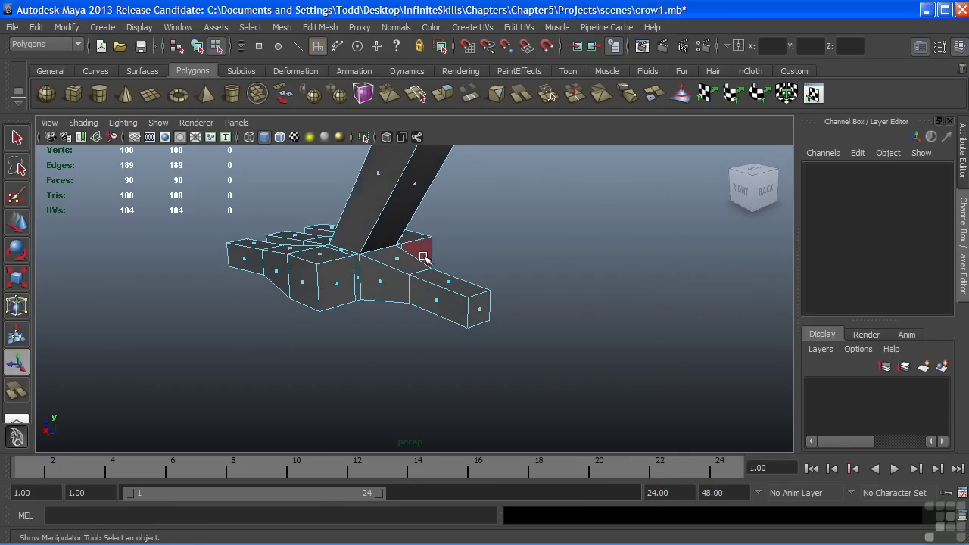
left_click_drag(337, 282, 405, 315, "alt")
right_click_drag(405, 314, 538, 316, "alt")
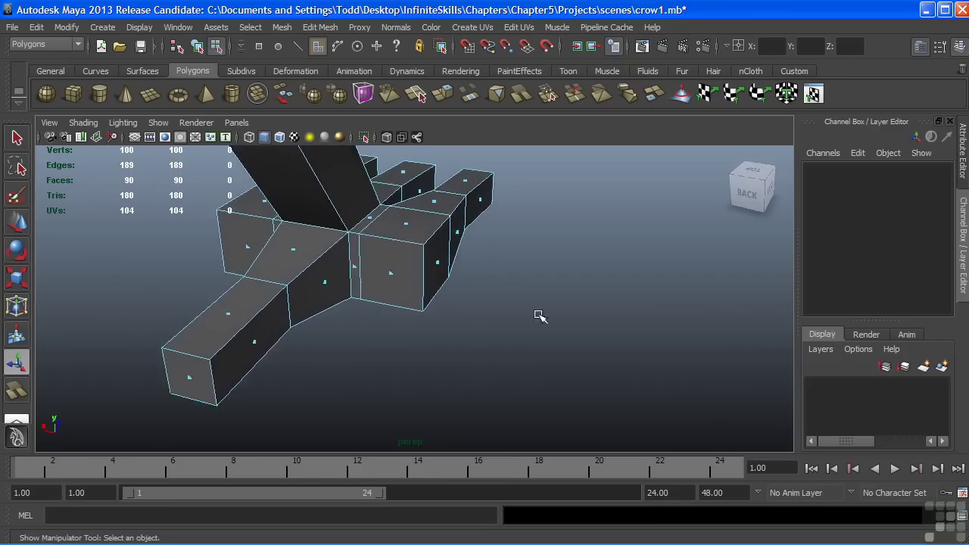
middle_click_drag(459, 290, 502, 301, "alt")
right_click(472, 254)
right_click_drag(472, 255, 431, 256)
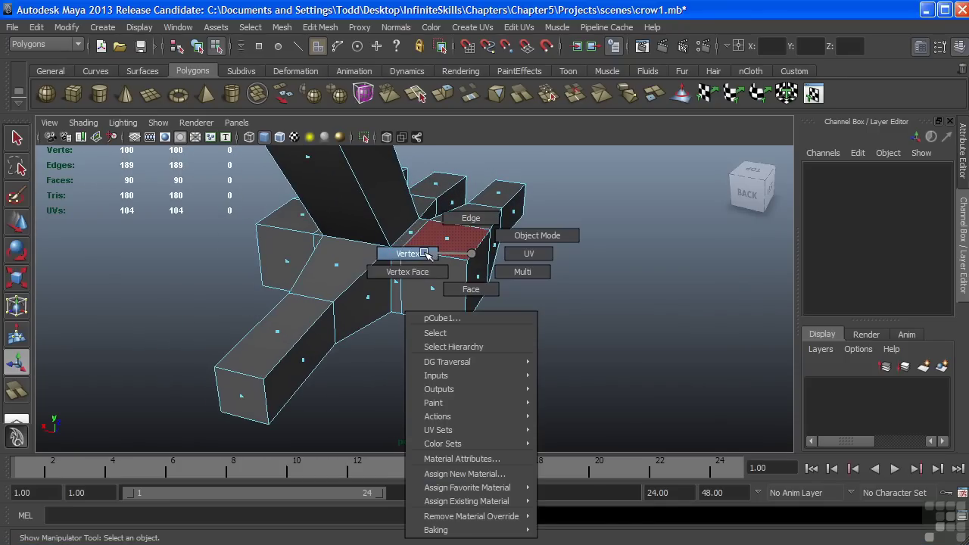
right_click_drag(427, 255, 426, 255)
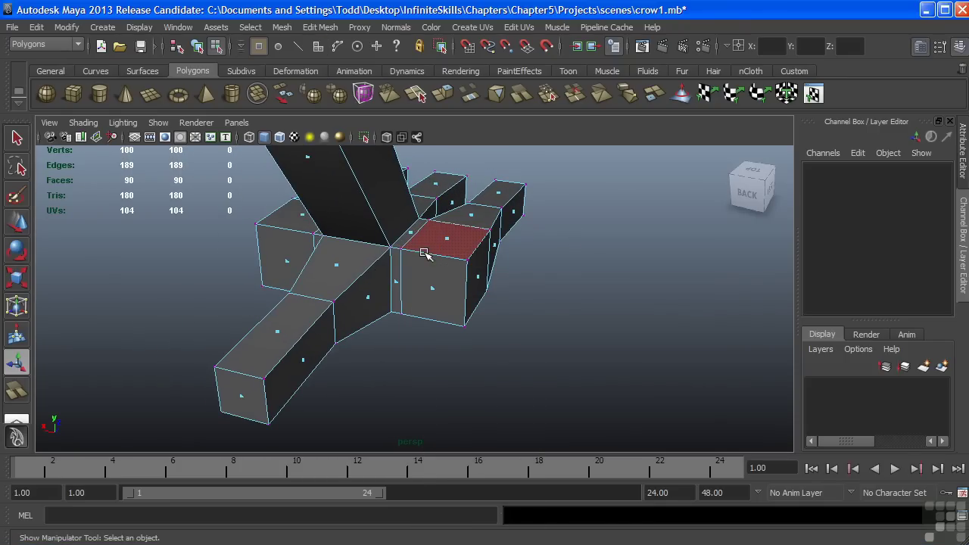
left_click(468, 260)
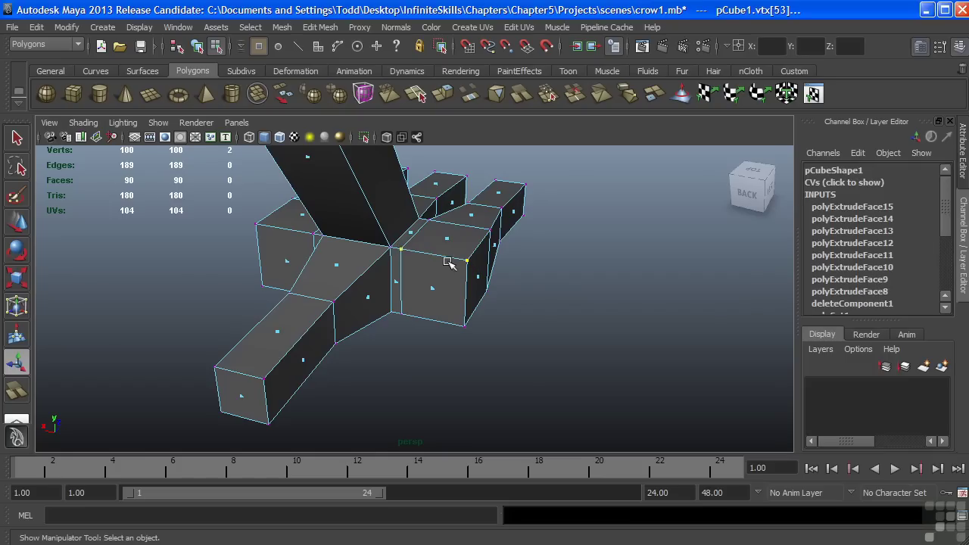
right_click_drag(415, 263, 496, 309, "alt")
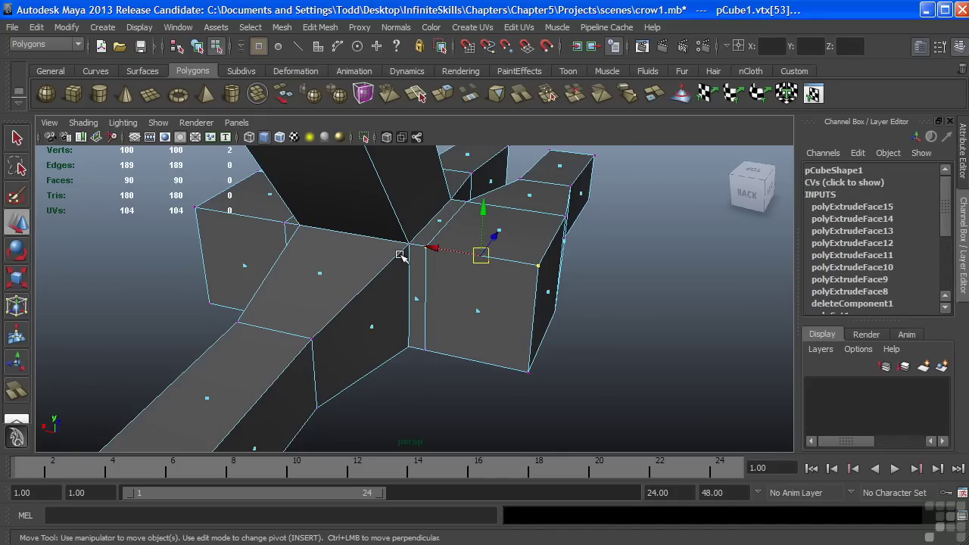
left_click(506, 48)
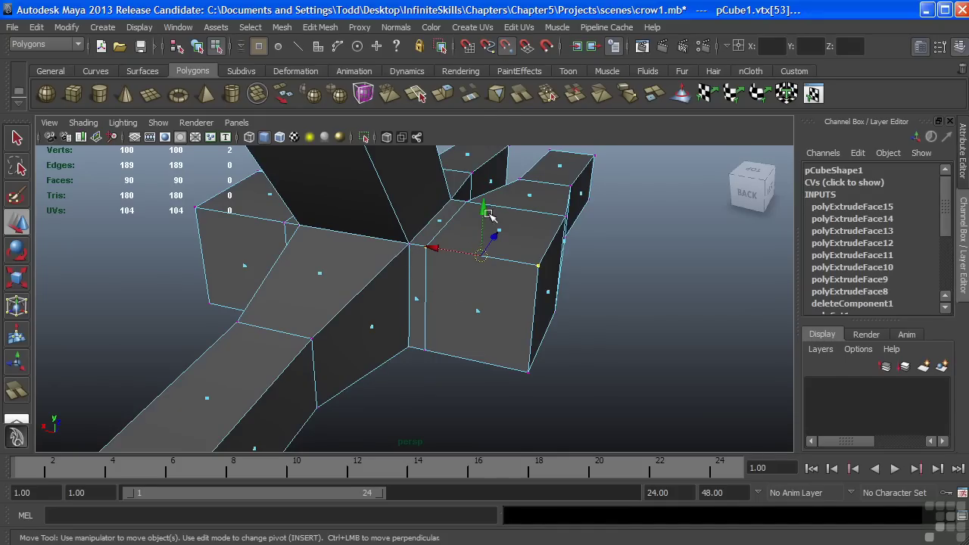
left_click_drag(485, 257, 408, 243)
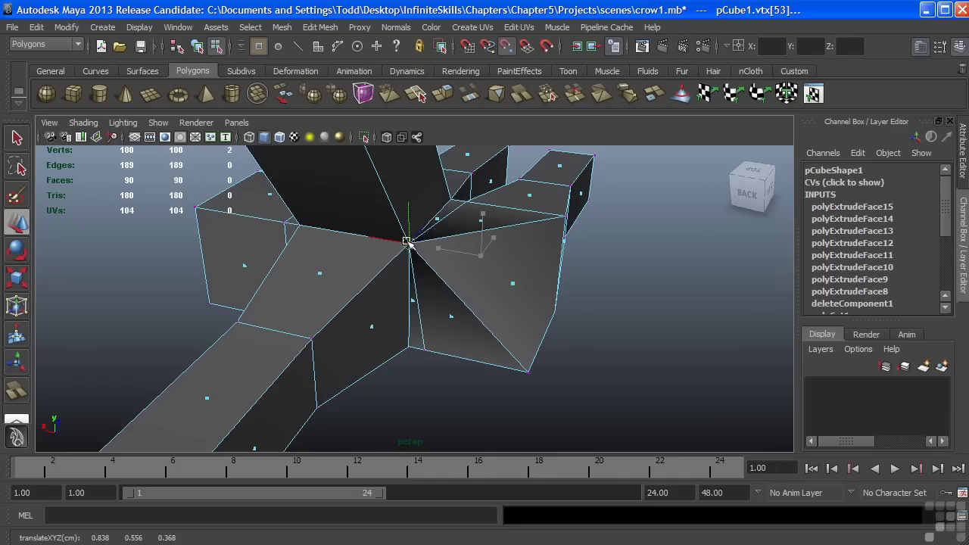
left_click_drag(424, 342, 368, 331)
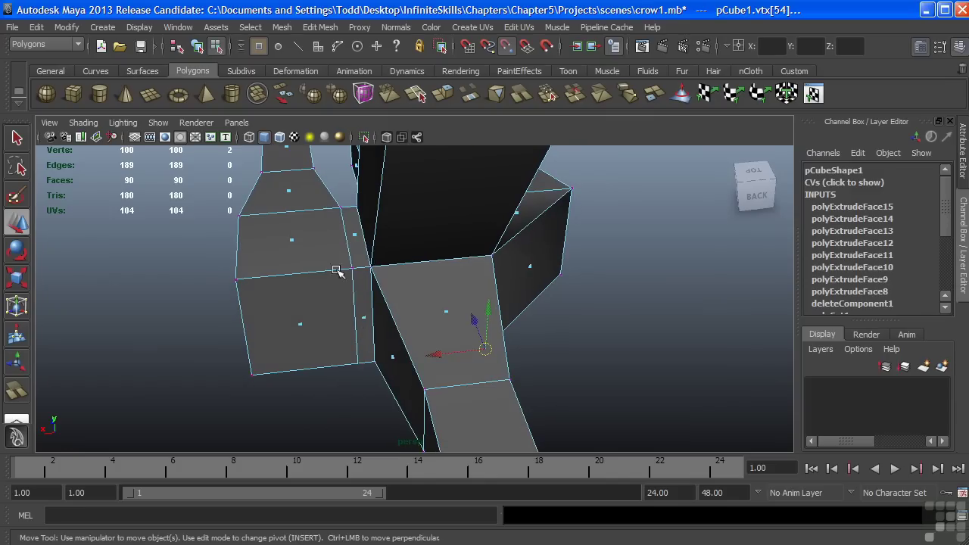
Step: Snap the upper and lower rear vertex pairs of the opposite outer toe's base onto the back toe's other corners
left_click(237, 282)
left_click(353, 269, "shift")
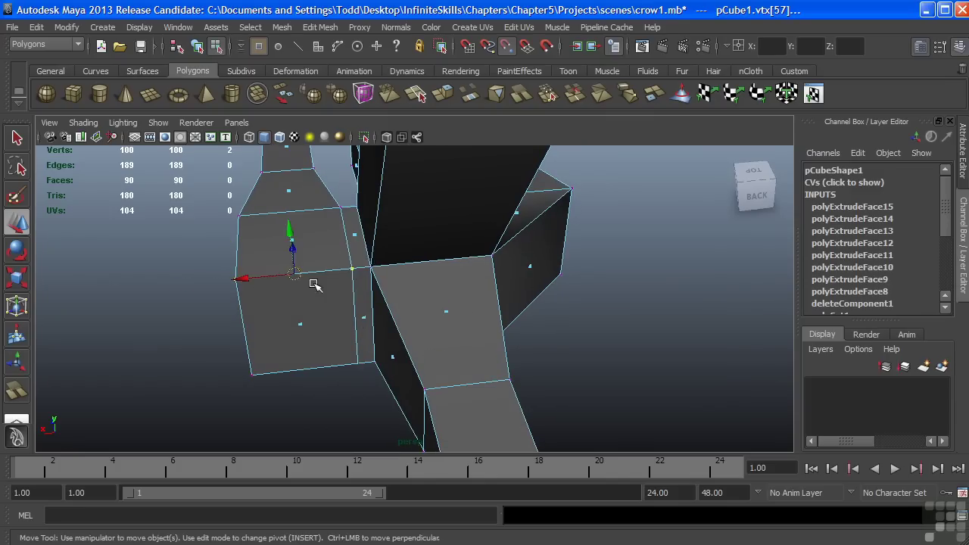
left_click_drag(293, 274, 371, 267)
left_click_drag(235, 353, 372, 393)
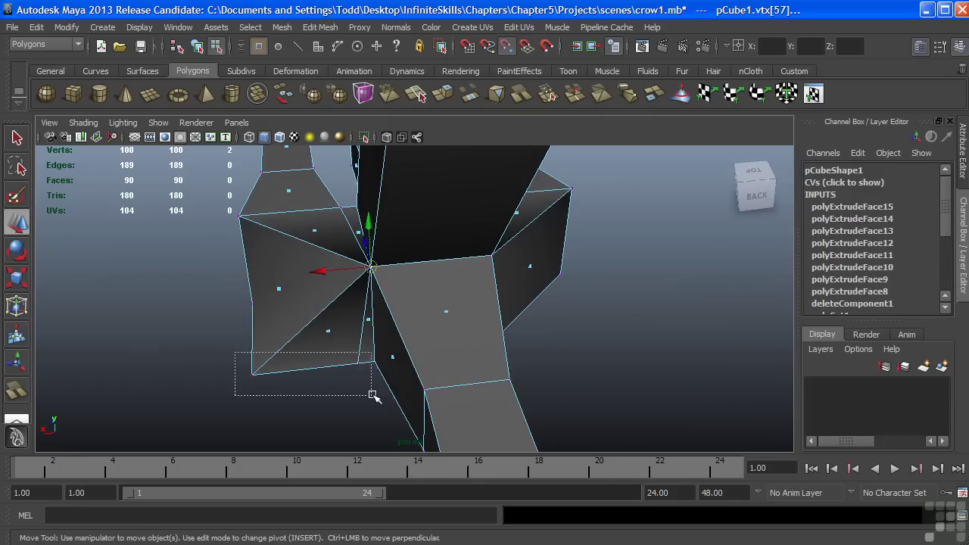
left_click_drag(307, 370, 372, 367)
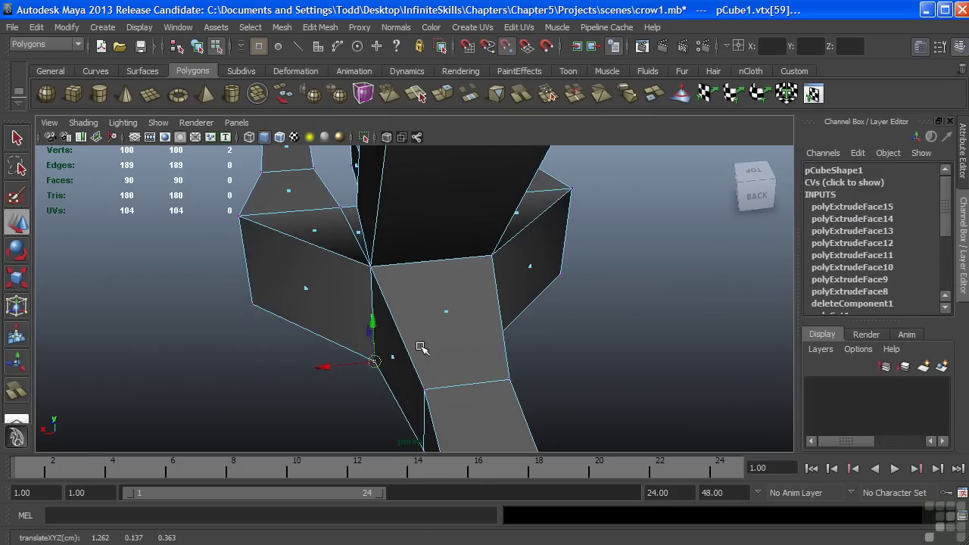
Step: Merge the stacked vertices at each of the four upper and lower corners where the outer toes meet the back toe
left_click_drag(422, 347, 395, 319, "alt")
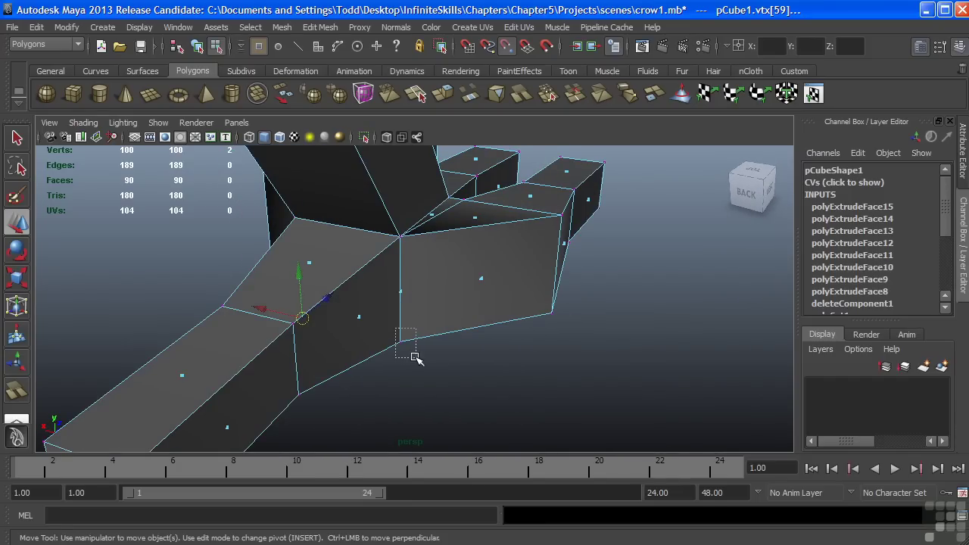
left_click_drag(395, 329, 508, 307)
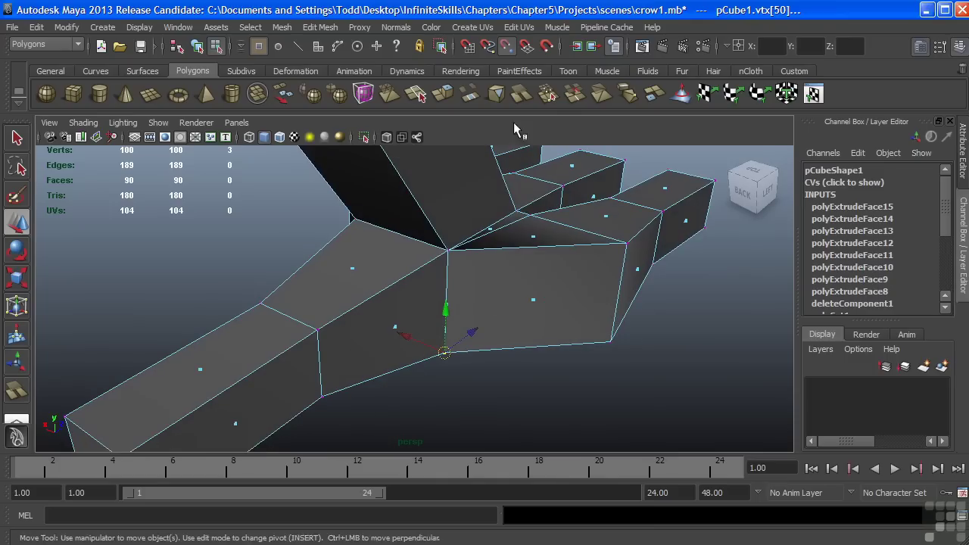
left_click(548, 94)
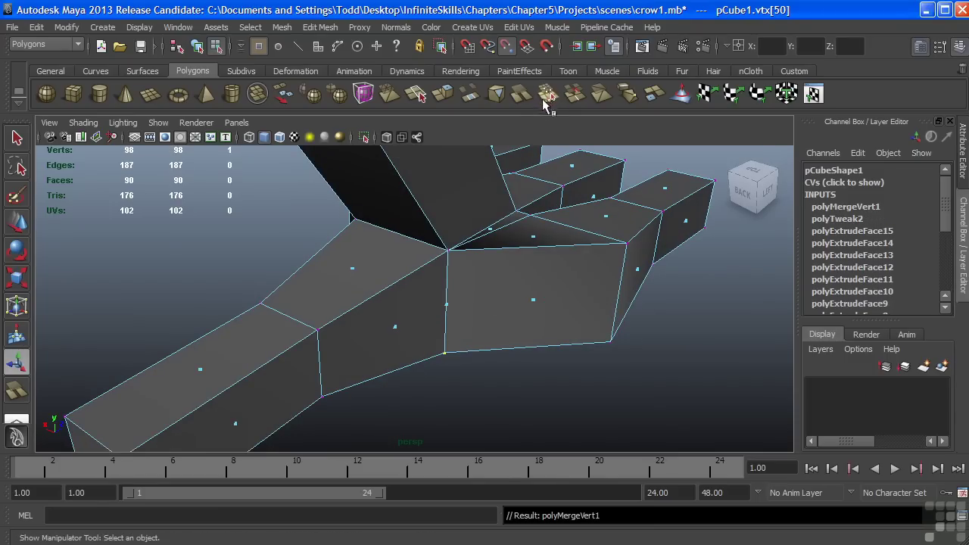
left_click_drag(440, 240, 484, 297)
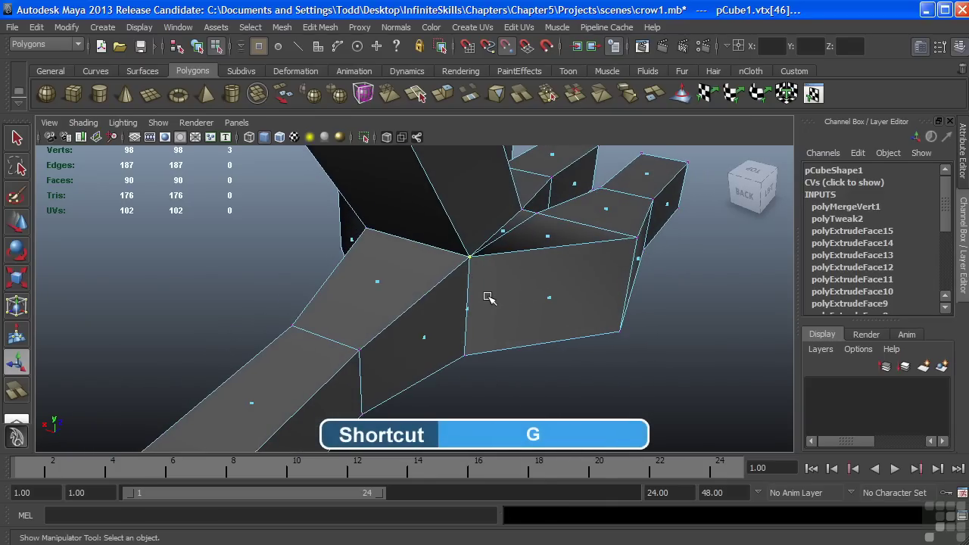
key("g")
left_click_drag(358, 272, 450, 278, "alt")
left_click_drag(447, 287, 464, 290, "alt")
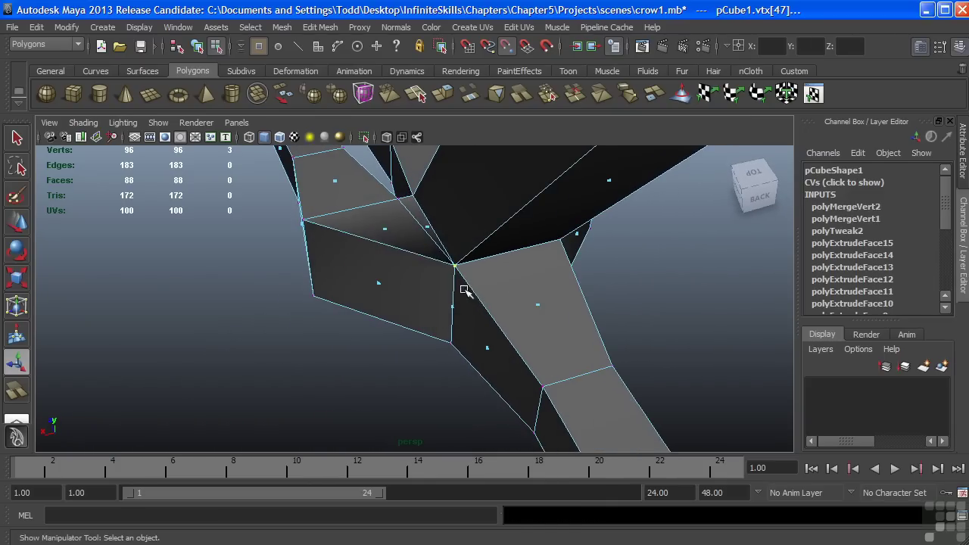
key("g")
left_click_drag(444, 333, 457, 352)
key("g")
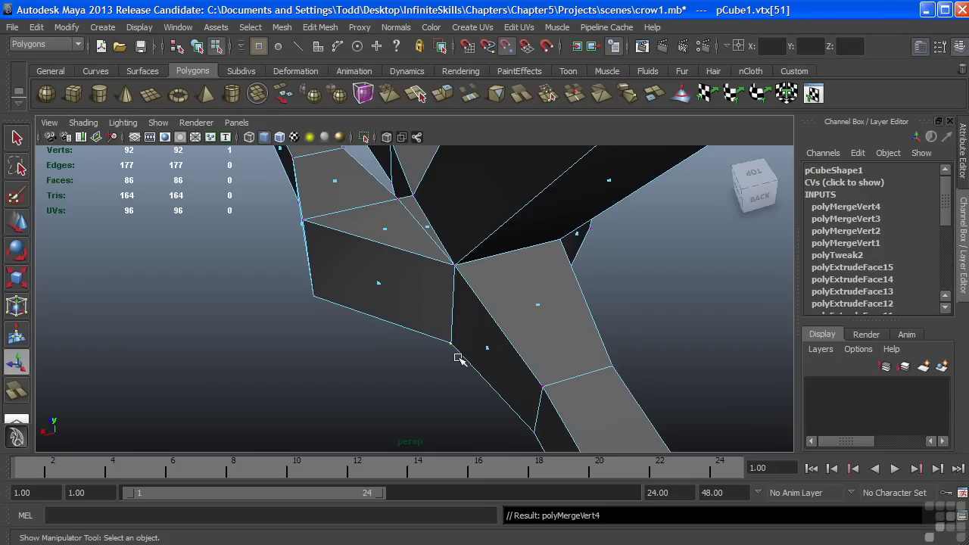
Step: Scale the four base vertices of the middle front toe across the foot to adjust the gaps between the toes
left_click_drag(429, 312, 406, 274, "alt")
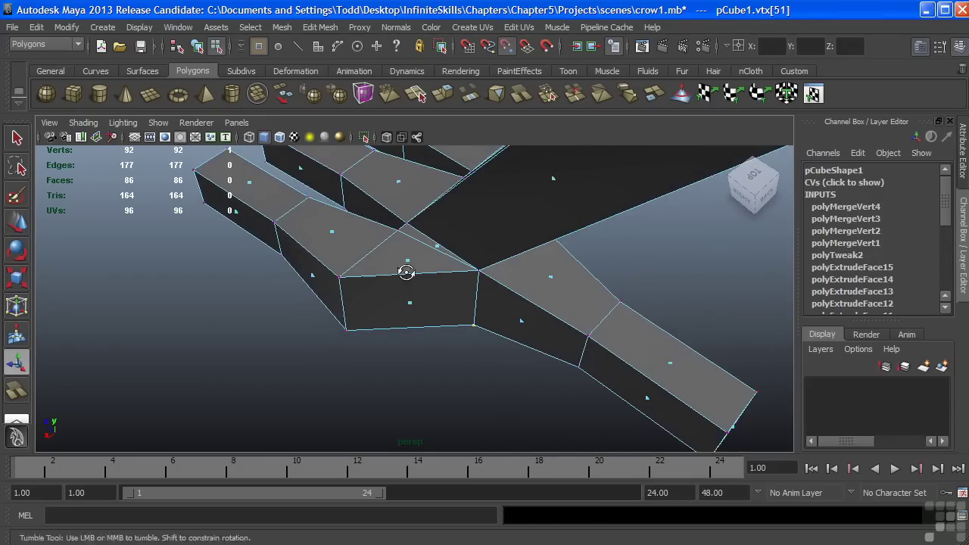
right_click_drag(412, 256, 368, 255)
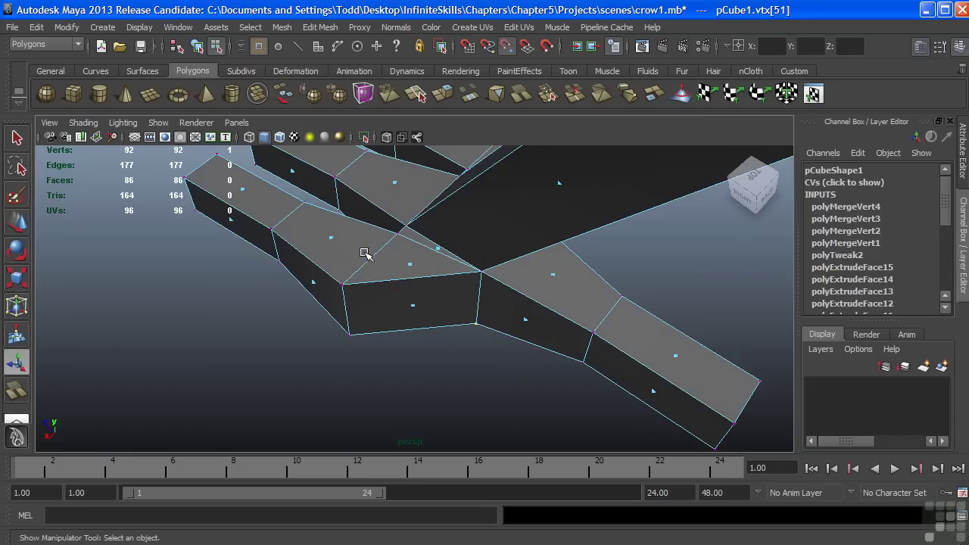
left_click(372, 341)
left_click_drag(372, 341, 236, 253, "alt")
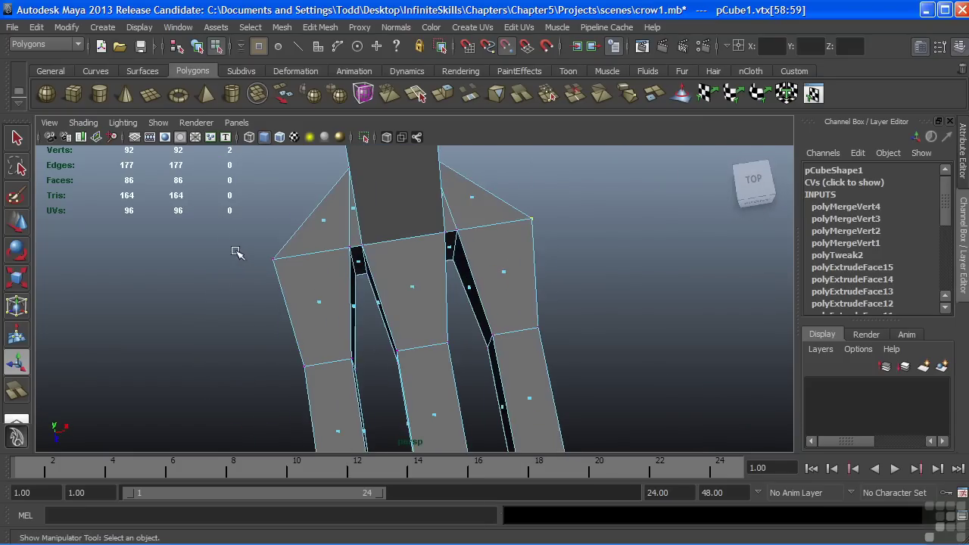
left_click_drag(311, 325, 312, 326, "shift")
left_click_drag(312, 325, 365, 305, "alt")
key("r")
key("r")
left_click_drag(335, 265, 369, 244)
left_click_drag(382, 281, 384, 281)
left_click_drag(393, 280, 455, 280, "alt")
left_click_drag(455, 280, 445, 283, "alt")
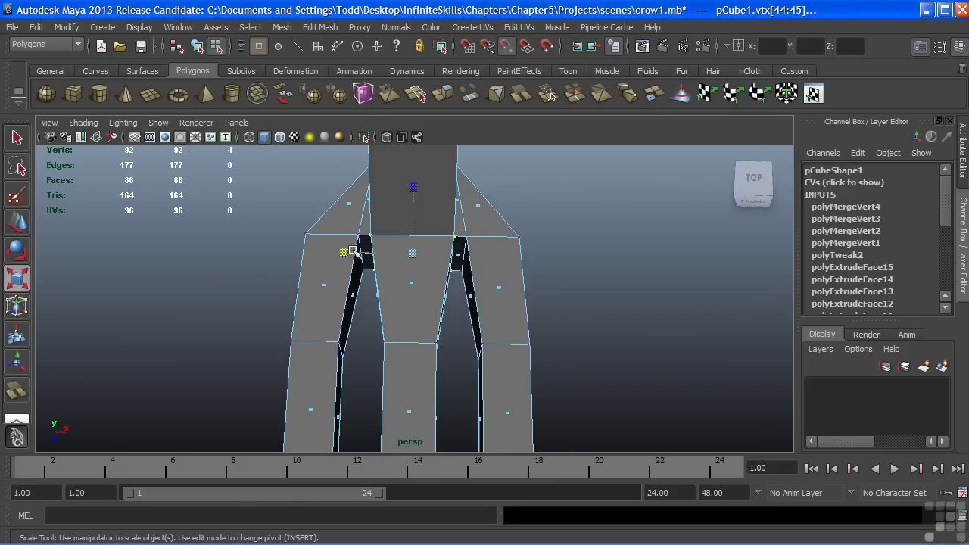
left_click_drag(345, 252, 348, 250)
Step: Turn off point snapping, shorten the back toe by moving its four end vertices toward the foot, and scale that end smaller
left_click_drag(443, 283, 491, 286, "alt")
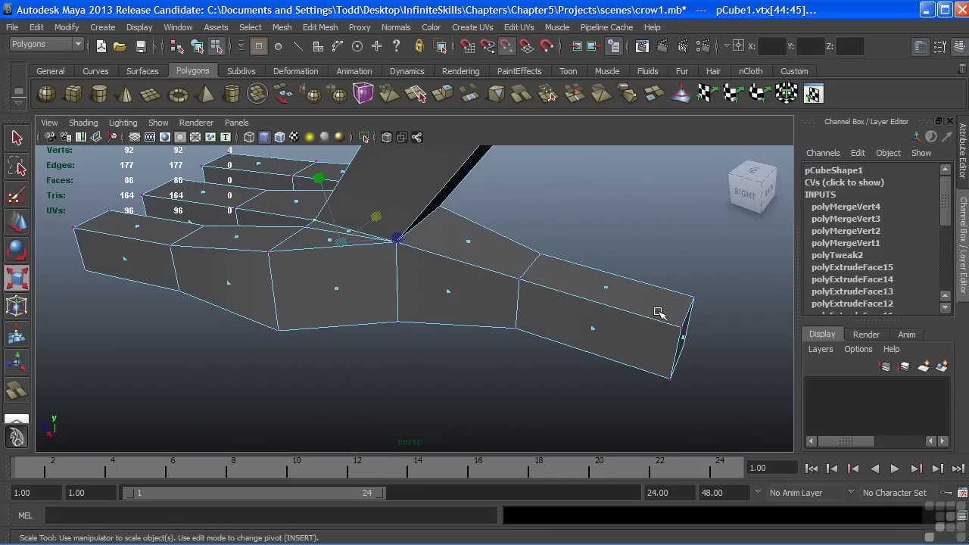
left_click_drag(656, 279, 709, 388)
left_click(708, 370)
key("w")
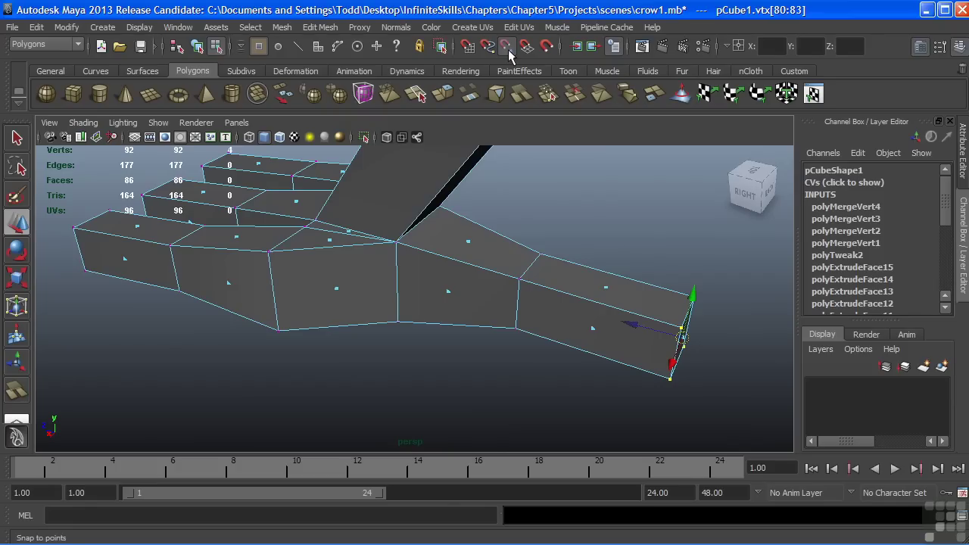
middle_click_drag(585, 351, 537, 341, "alt")
left_click_drag(588, 314, 537, 301)
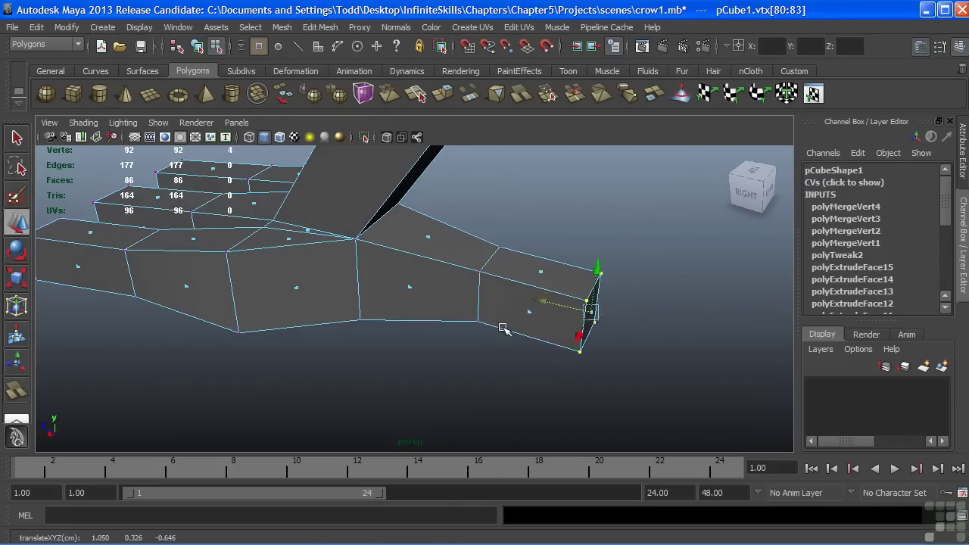
left_click_drag(502, 328, 553, 346, "alt")
key("r")
left_click_drag(588, 308, 568, 314)
Step: Scale down the end vertices of each front toe so the toes taper toward their tips
left_click_drag(532, 324, 482, 345, "alt")
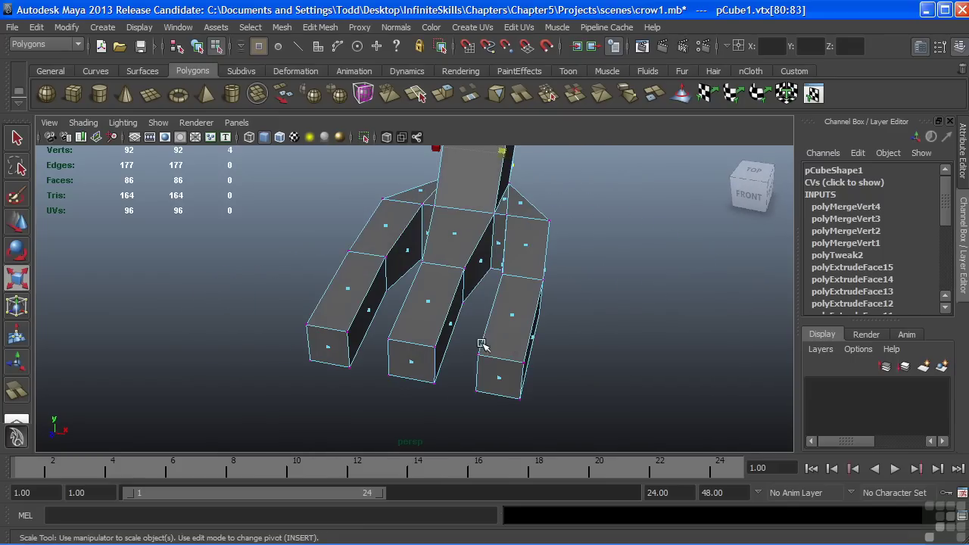
left_click_drag(544, 427, 545, 427)
left_click_drag(499, 377, 484, 378)
left_click_drag(288, 319, 364, 389)
left_click_drag(327, 346, 400, 359)
left_click_drag(512, 336, 474, 333, "alt")
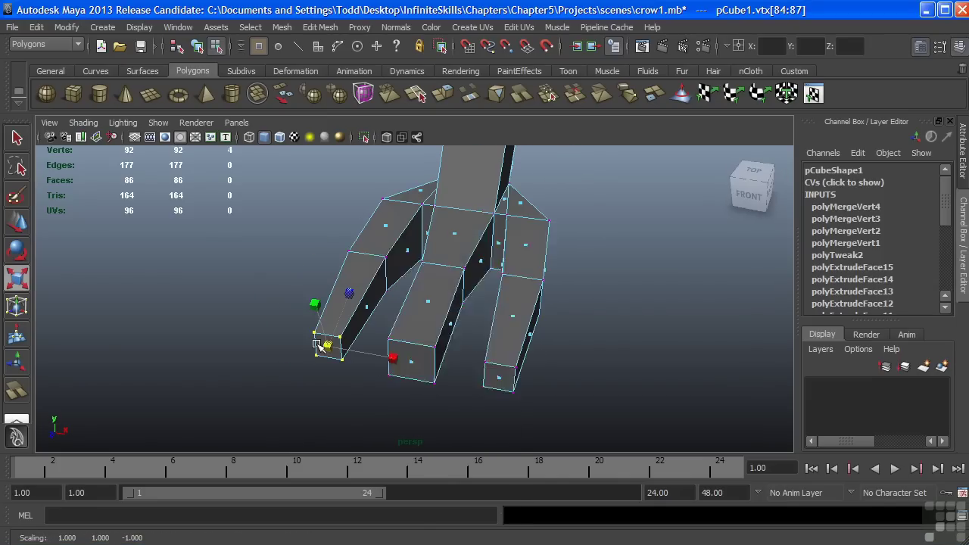
Step: Return to object mode and examine the foot, leg and whole body of the half crow
right_click_drag(454, 255, 506, 242)
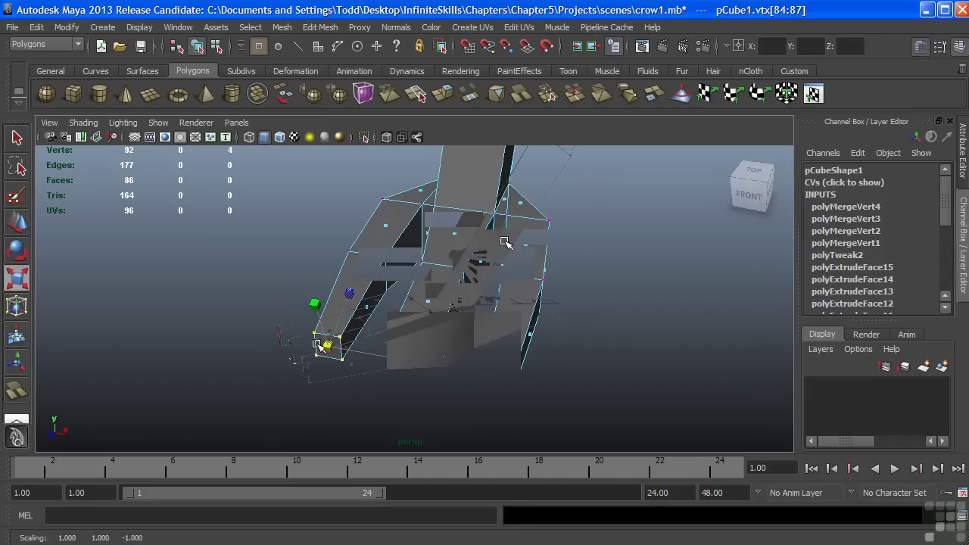
middle_click_drag(464, 292, 463, 323, "alt")
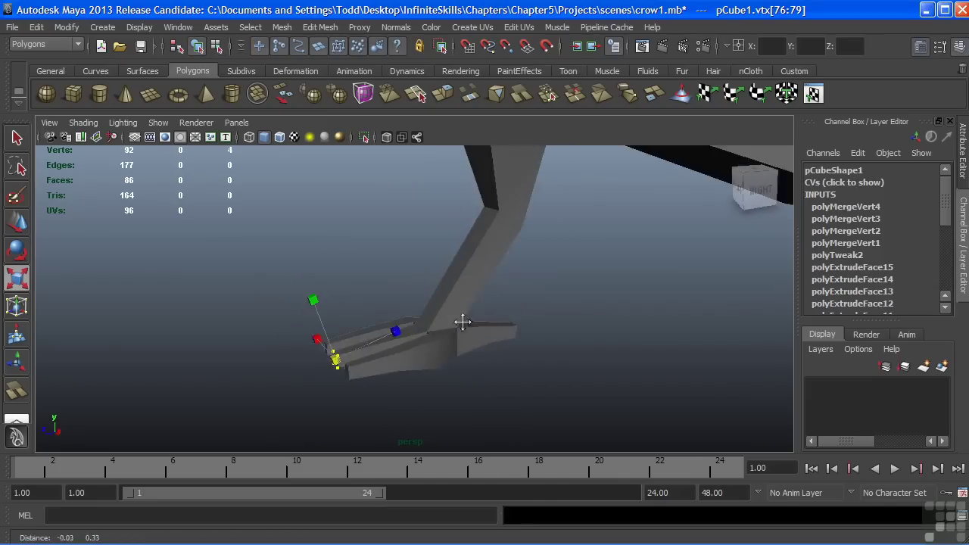
left_click_drag(561, 341, 567, 328, "alt")
scroll(567, 328, "down", 3)
middle_click_drag(561, 250, 554, 337, "alt")
right_click_drag(555, 338, 341, 325, "alt")
left_click_drag(340, 325, 472, 348, "alt")
left_click(488, 306)
Step: Narrow the beak tip by moving its two outer vertices along X toward the body's centre line, to about 0.227
left_click_drag(489, 307, 520, 320, "alt")
left_click_drag(415, 239, 399, 258, "alt")
right_click_drag(399, 255, 357, 256)
left_click(399, 274)
key("w")
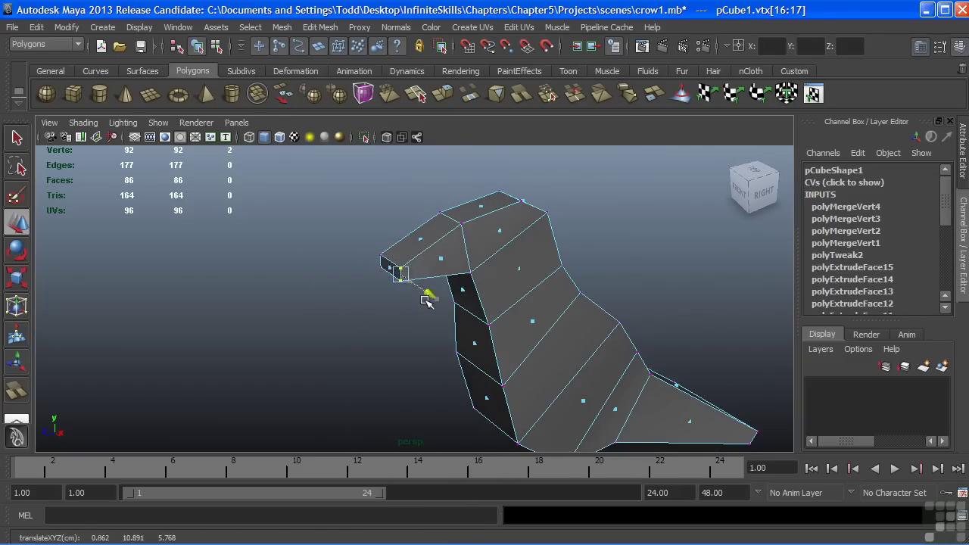
left_click_drag(412, 291, 446, 291, "alt")
left_click_drag(499, 251, 499, 250)
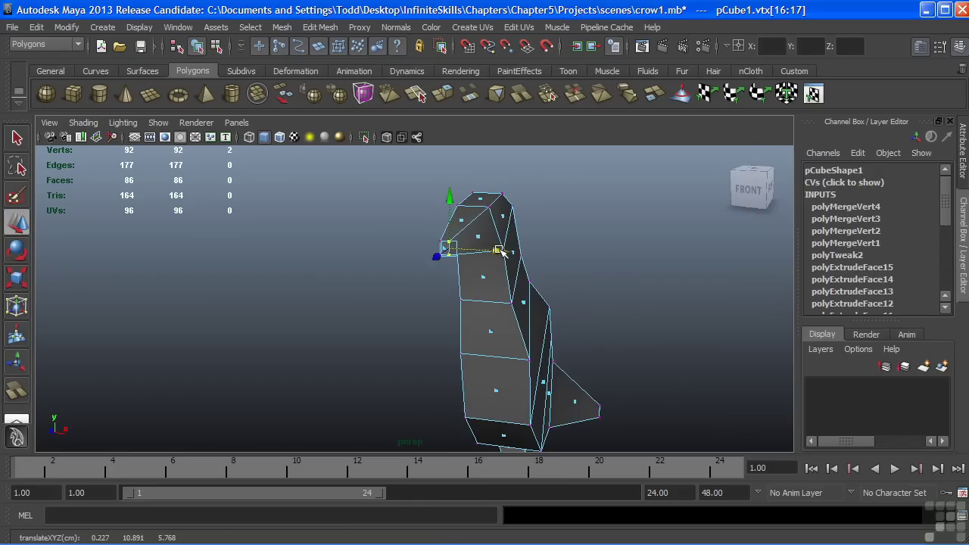
Step: Select the crow mesh in object mode and examine its overall shape from the front and side
left_click_drag(519, 303, 487, 307, "alt")
middle_click_drag(521, 338, 484, 290, "alt")
right_click_drag(484, 255, 534, 237)
left_click_drag(547, 305, 468, 333, "alt")
left_click(440, 309)
left_click_drag(527, 328, 453, 299, "alt")
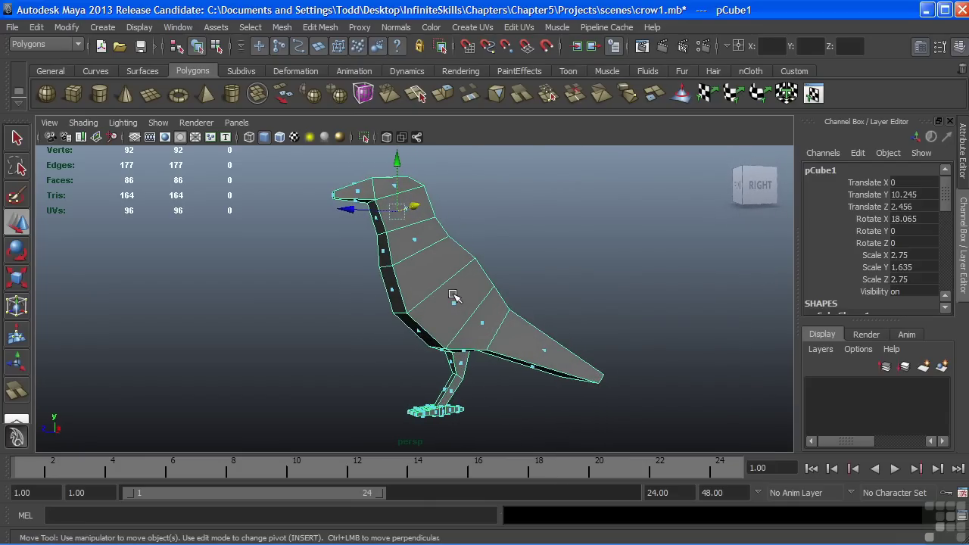